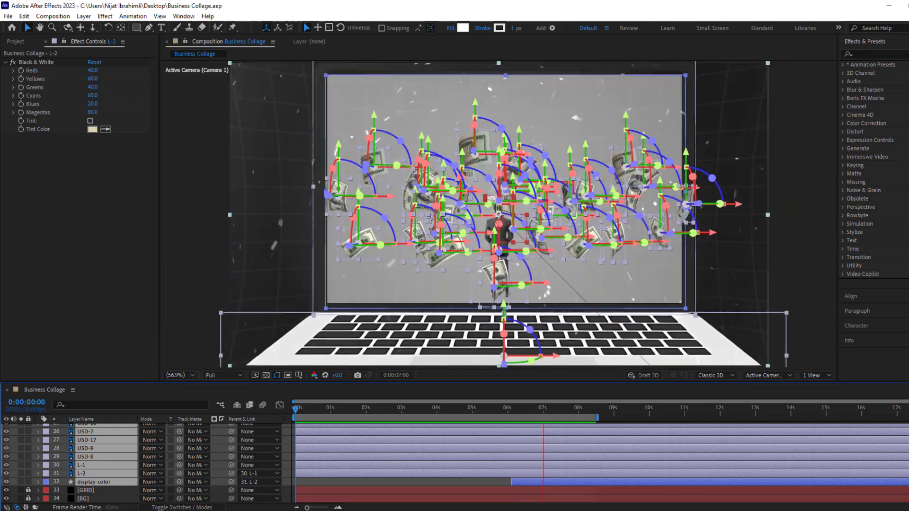
# Preview the finished collage with the Composition panel maximized
pyautogui.press('`')
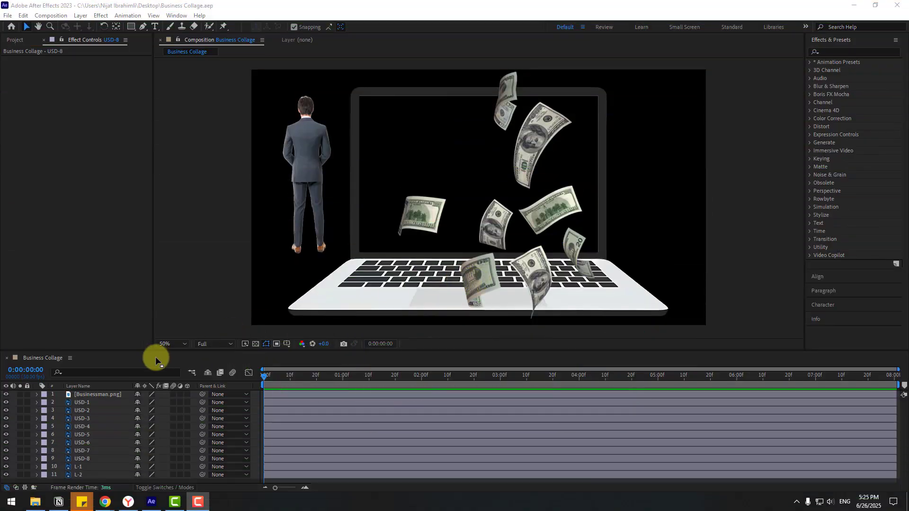
# Hide the eight dollar-bill layers USD-1–USD-8 and the L-1/L-2 laptop layers
pyautogui.click(106, 396)
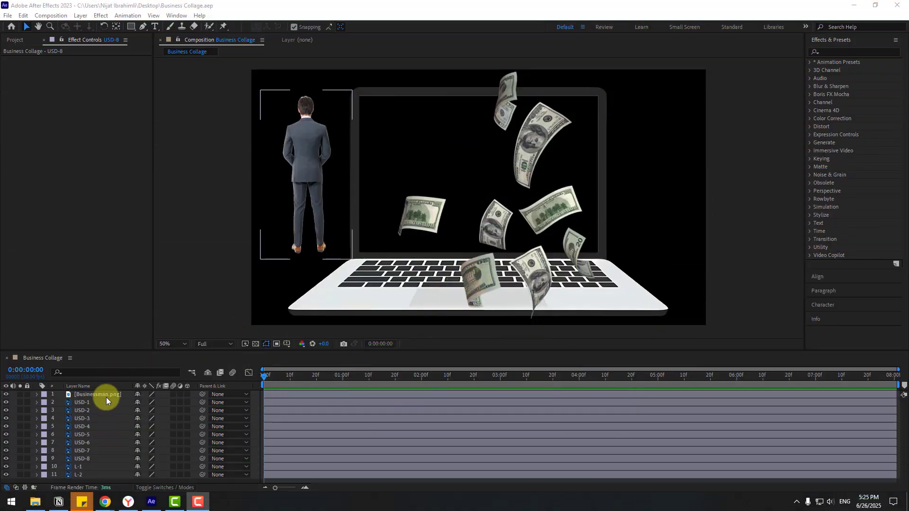
pyautogui.click(87, 403)
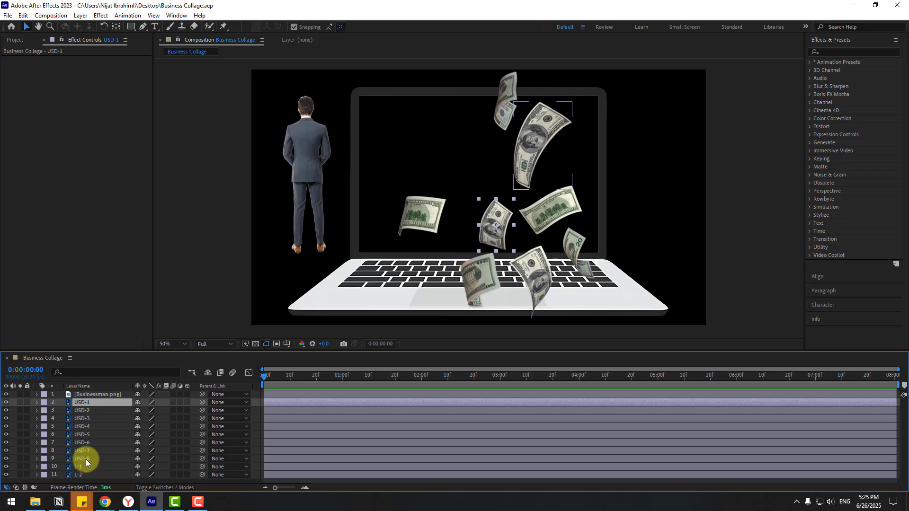
pyautogui.keyDown('shift'); pyautogui.click(86, 459); pyautogui.keyUp('shift')
pyautogui.click(6, 402)
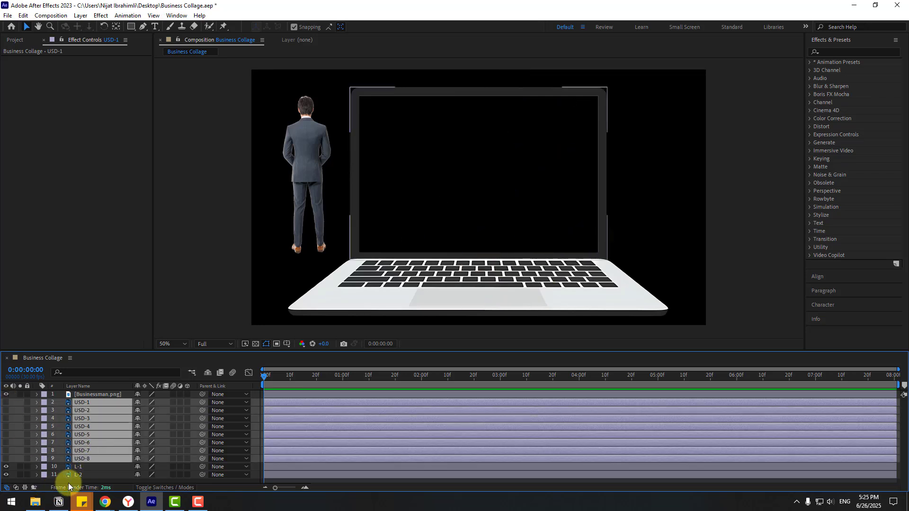
pyautogui.click(87, 476)
pyautogui.keyDown('shift'); pyautogui.click(80, 468); pyautogui.keyUp('shift')
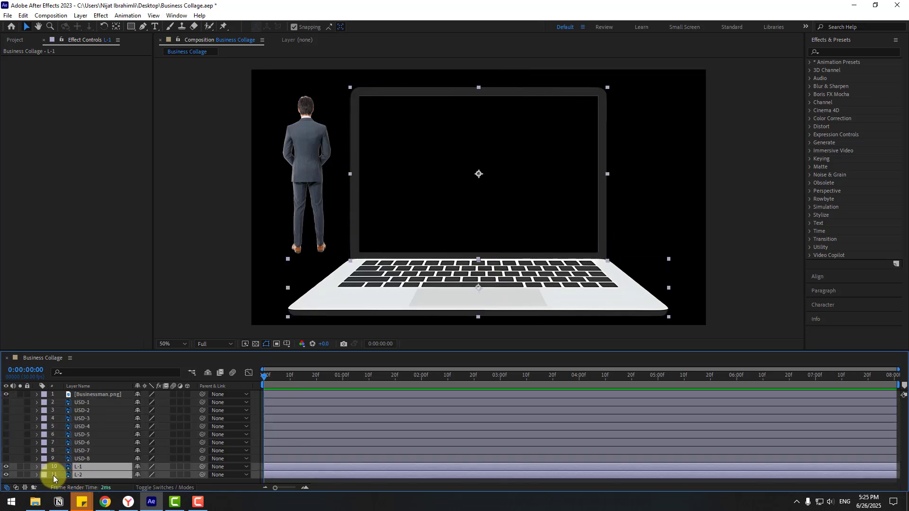
pyautogui.click(5, 466)
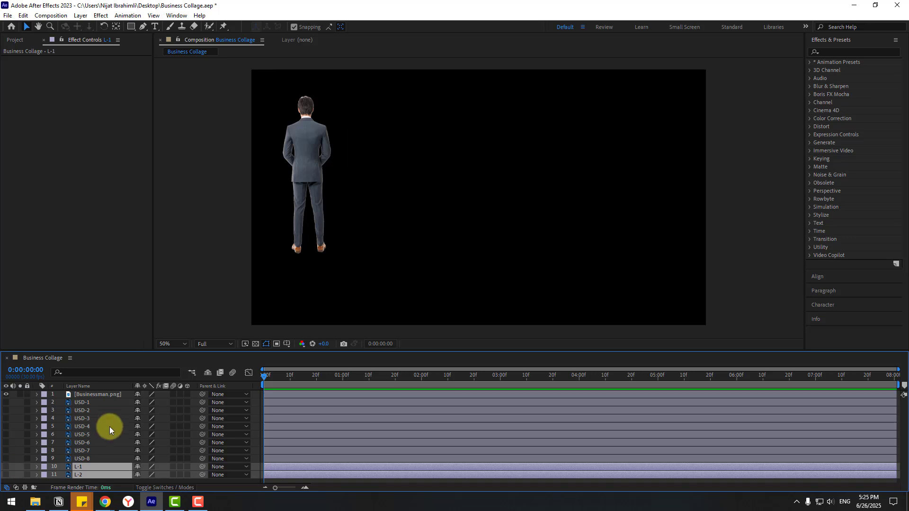
# Centre Businessman.png, show Title/Action Safe guides, and scale him to 364%
pyautogui.click(90, 396)
pyautogui.moveTo(307, 160); pyautogui.dragTo(527, 213)
pyautogui.click(287, 344)
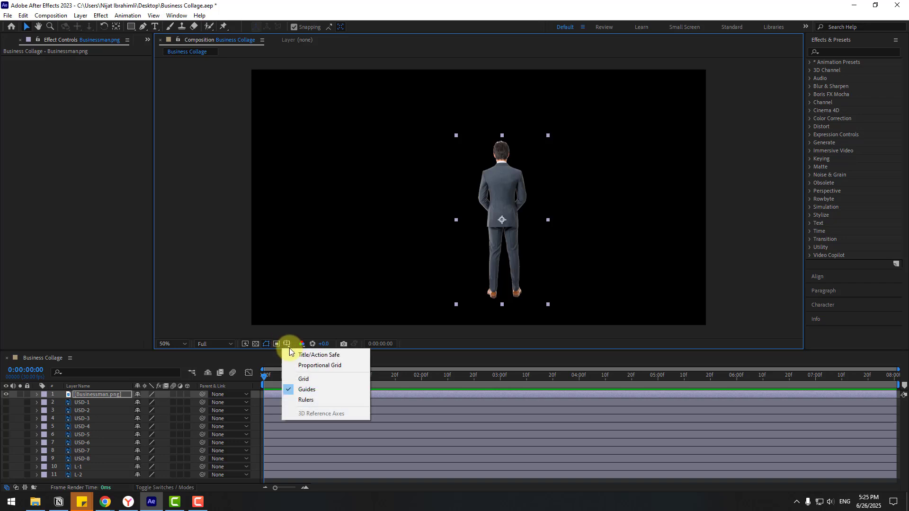
pyautogui.click(295, 359)
pyautogui.press('s')
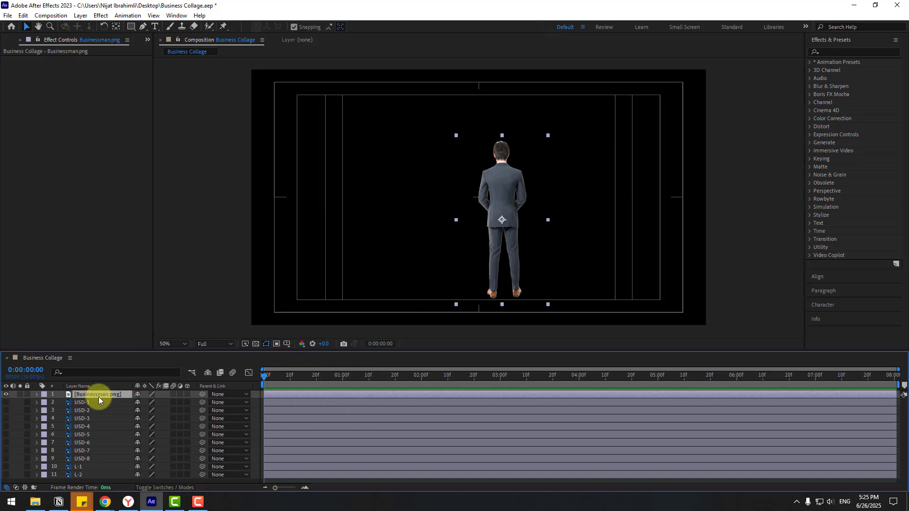
pyautogui.moveTo(144, 404); pyautogui.dragTo(475, 269)
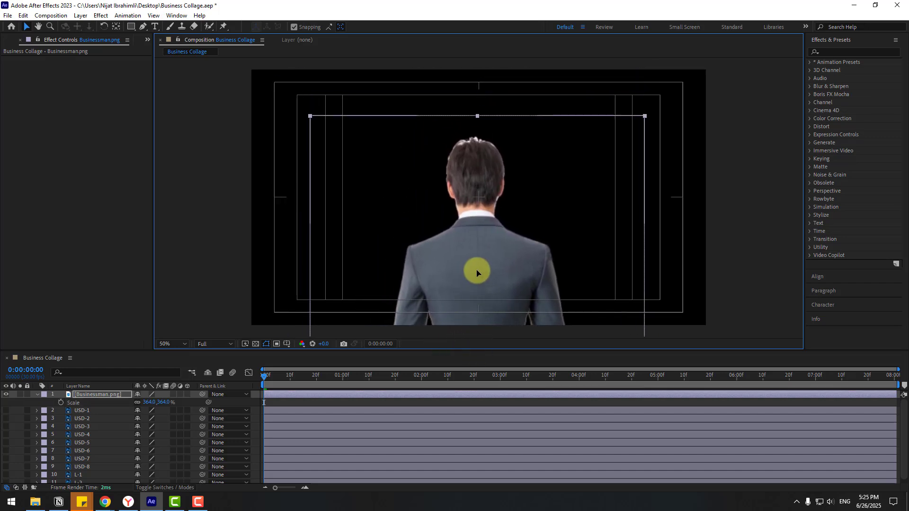
# Create a solid named BG and move it to the bottom of the layer stack
pyautogui.press('s')
pyautogui.click(80, 15)
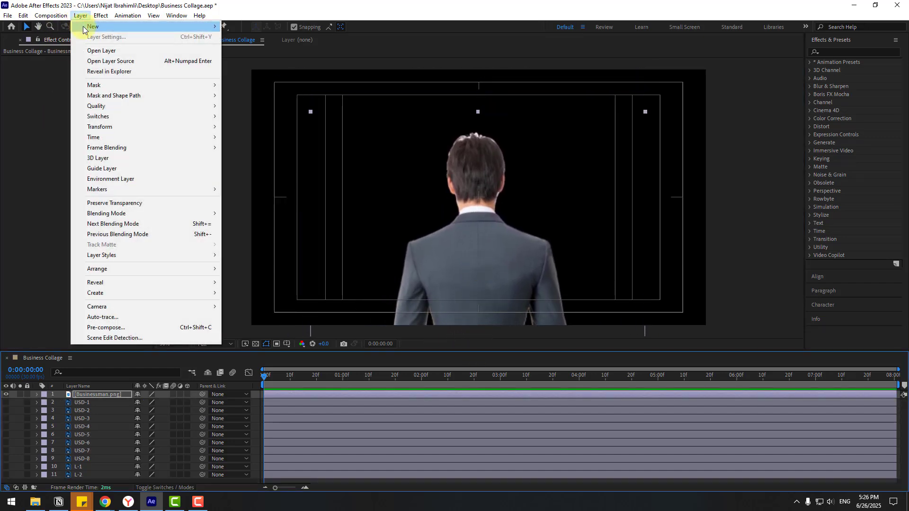
pyautogui.moveTo(142, 26)
pyautogui.click(252, 38)
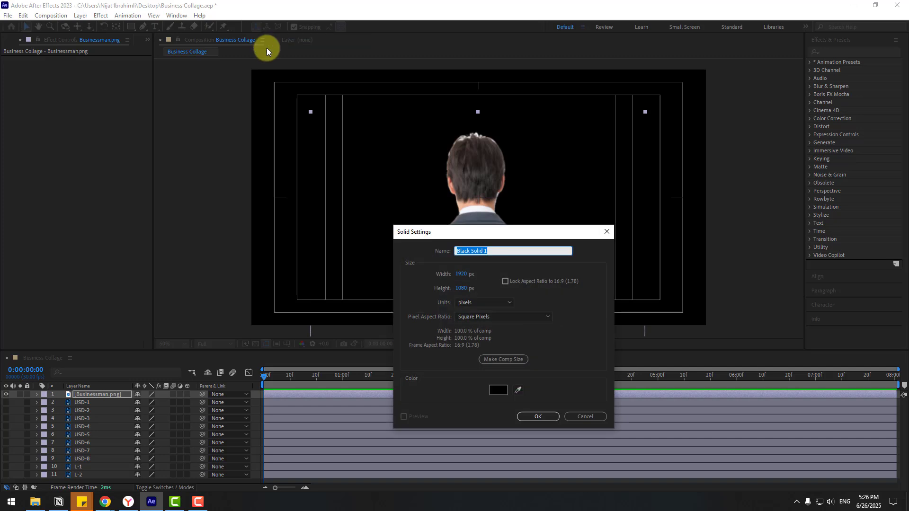
pyautogui.write('BG')
pyautogui.click(533, 416)
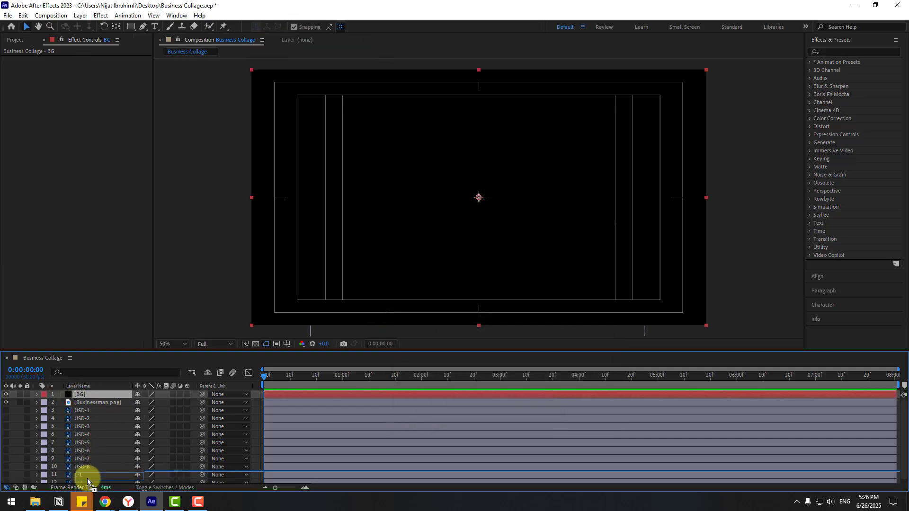
pyautogui.moveTo(88, 478); pyautogui.dragTo(92, 470)
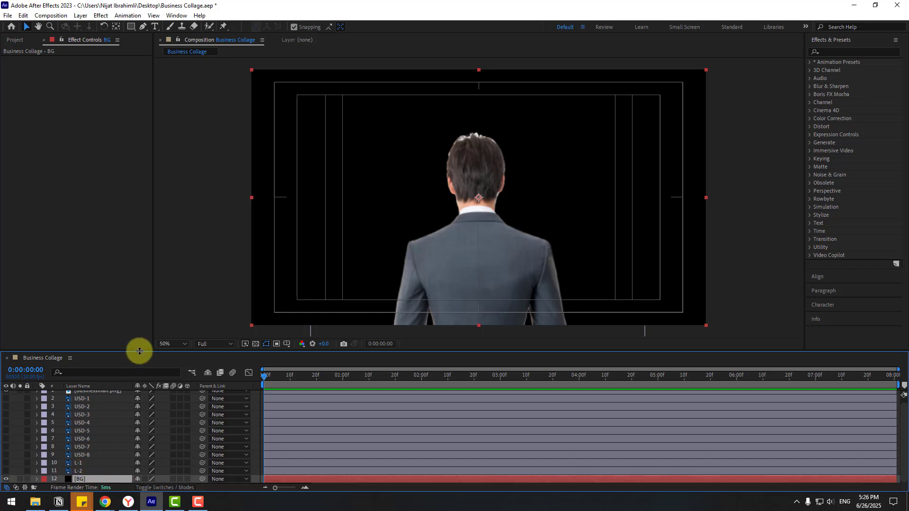
pyautogui.moveTo(139, 351); pyautogui.dragTo(140, 313)
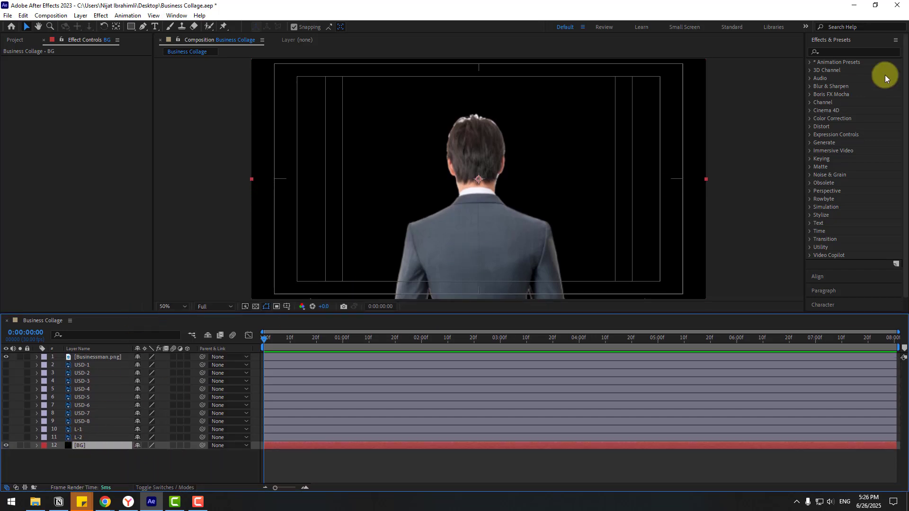
# Apply Gradient Ramp to BG with colours 1B1B1B and 565656
pyautogui.click(865, 52)
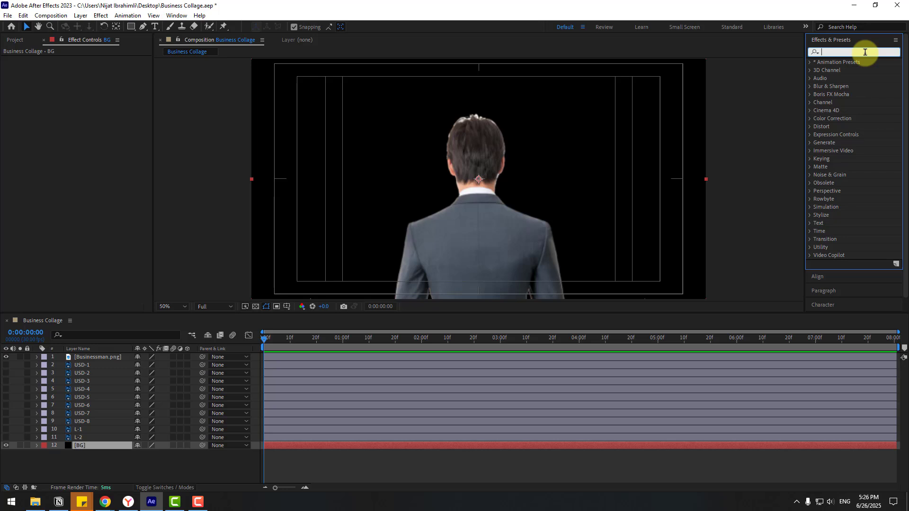
pyautogui.write('gradi')
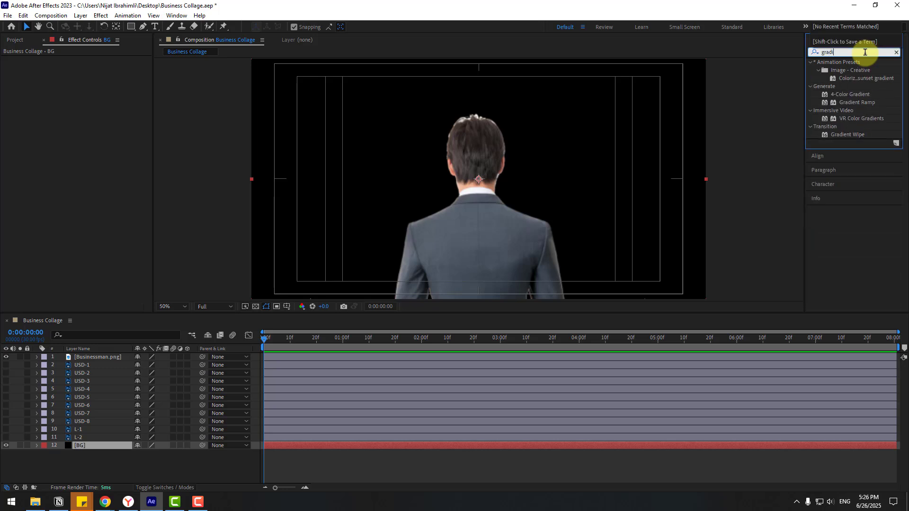
pyautogui.moveTo(856, 102); pyautogui.dragTo(81, 447)
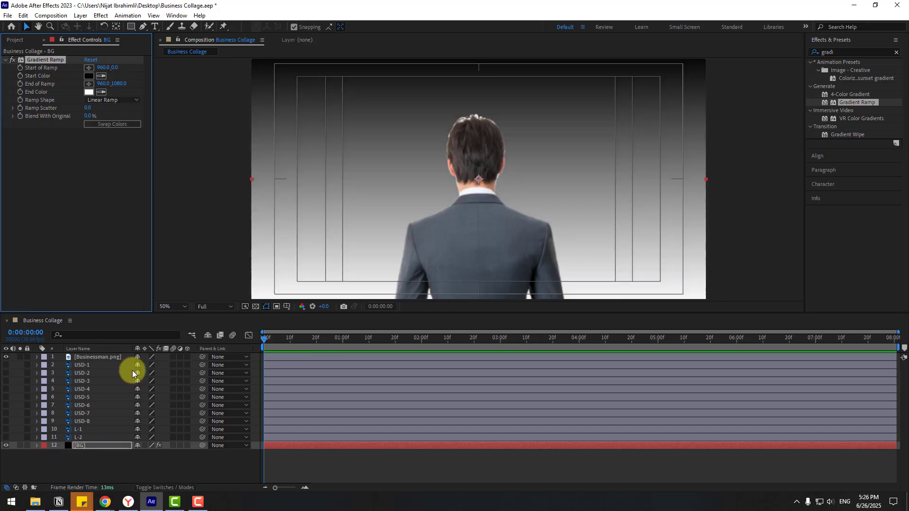
pyautogui.click(89, 76)
pyautogui.moveTo(149, 473); pyautogui.dragTo(132, 468)
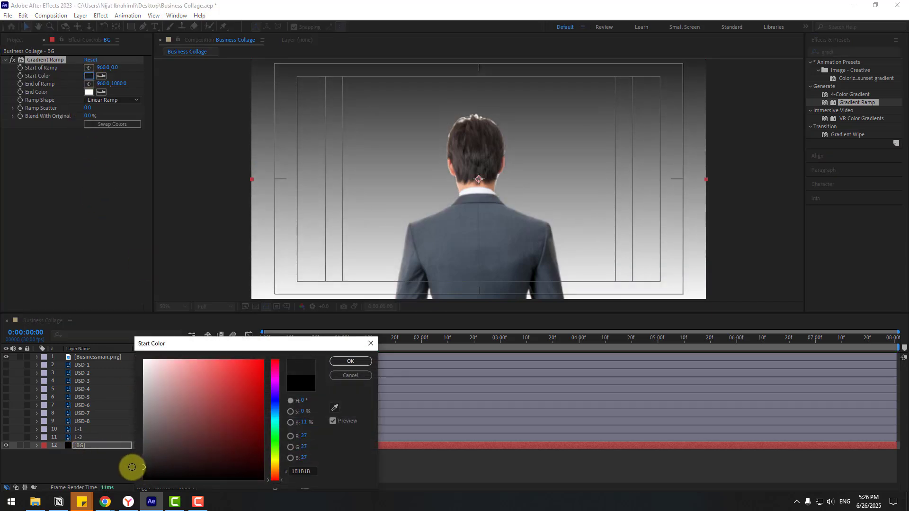
pyautogui.click(339, 362)
pyautogui.click(89, 92)
pyautogui.moveTo(170, 450); pyautogui.dragTo(128, 438)
pyautogui.click(357, 361)
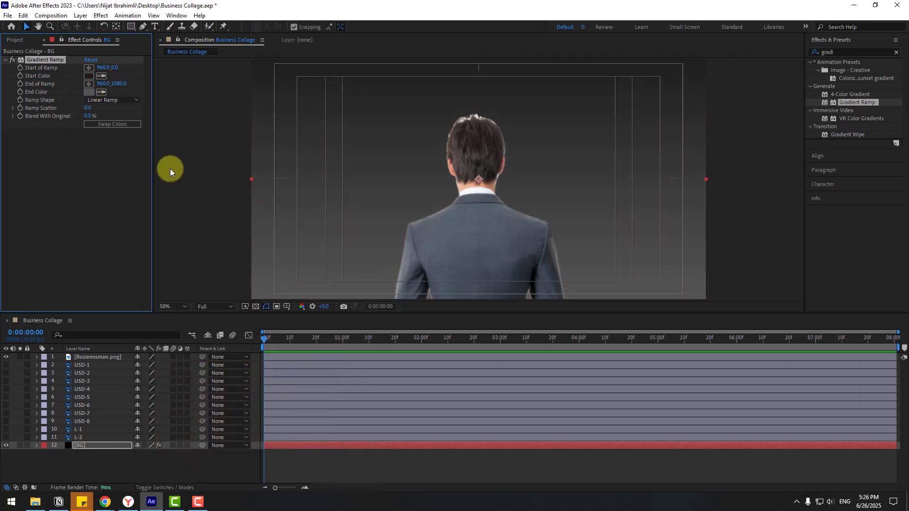
# Make the ramp radial, swap its colours, and reposition the start and end points
pyautogui.click(102, 100)
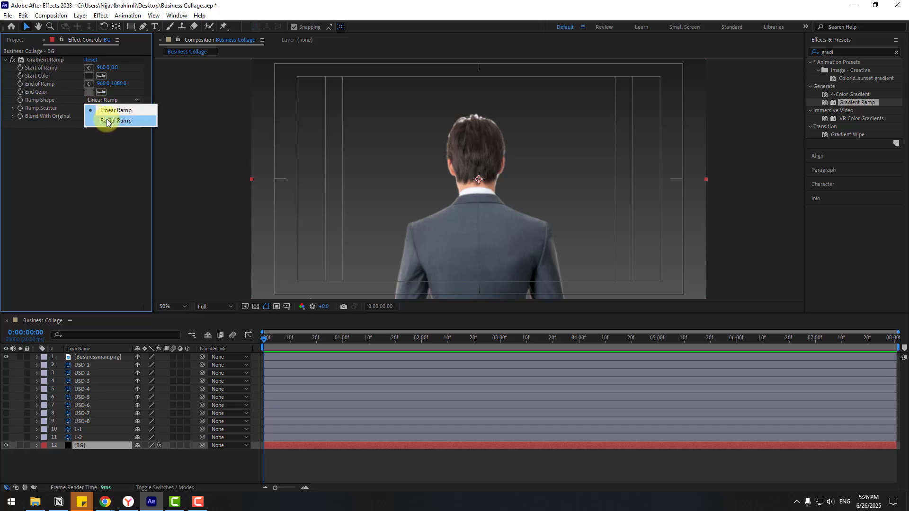
pyautogui.click(127, 119)
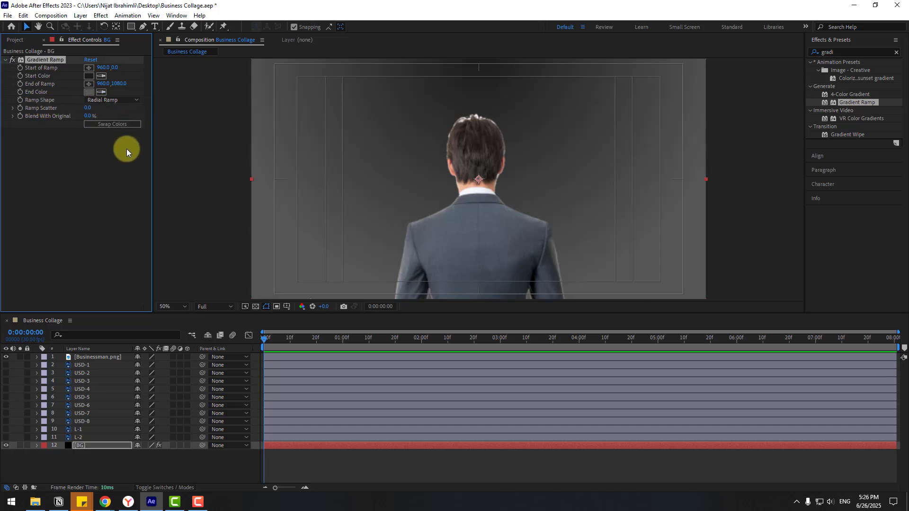
pyautogui.click(114, 126)
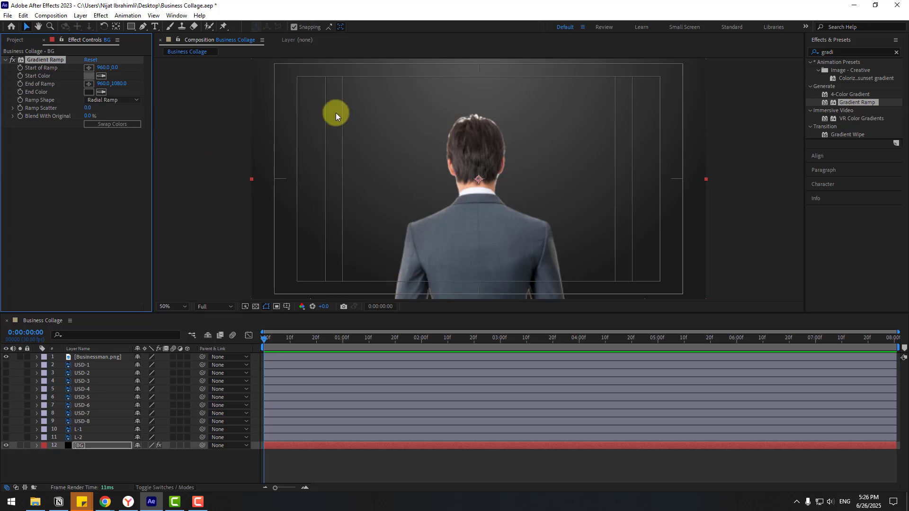
pyautogui.scroll(-1, 507, 151)
pyautogui.moveTo(482, 239); pyautogui.dragTo(481, 269)
pyautogui.moveTo(479, 113); pyautogui.dragTo(478, 178)
pyautogui.press('.')
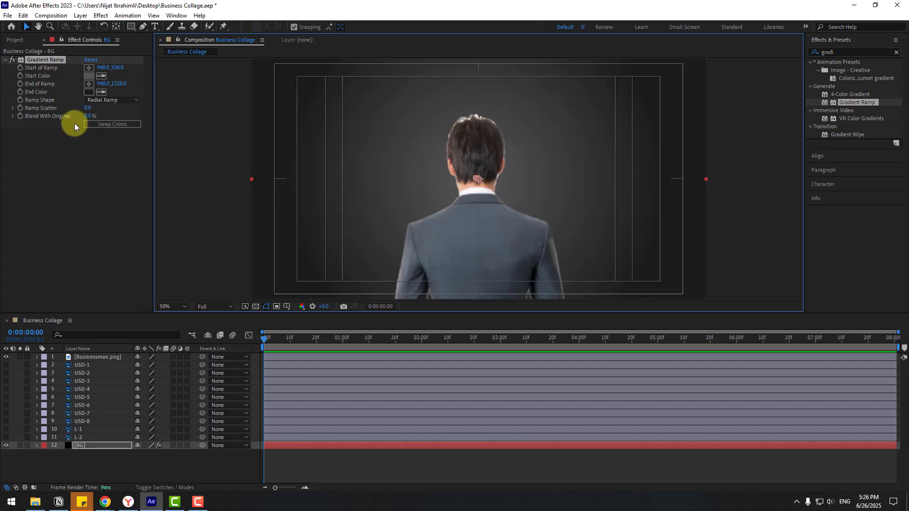
# Set the gradient's Ramp Scatter to 200
pyautogui.click(86, 109)
pyautogui.write('100')
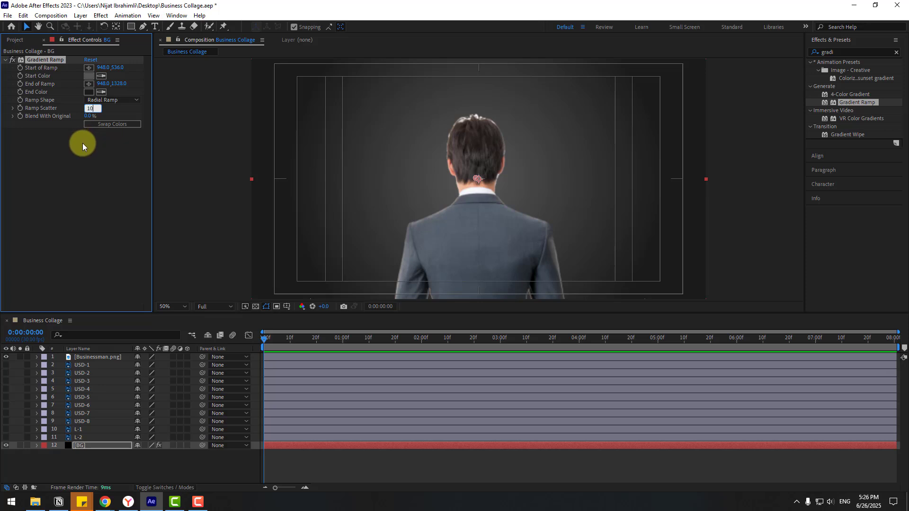
pyautogui.press('Return')
pyautogui.click(91, 108)
pyautogui.press('Return')
pyautogui.click(96, 477)
# Create a GRID solid and place it just above the BG layer
pyautogui.click(80, 15)
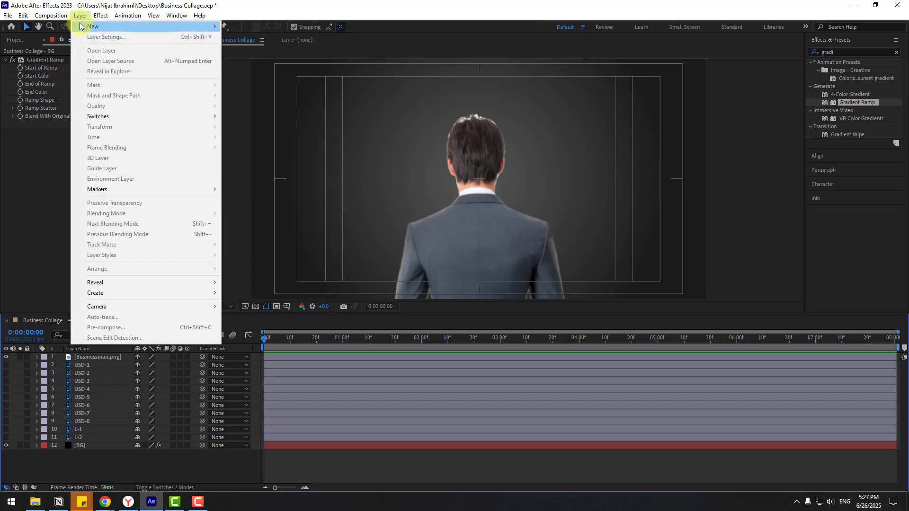
pyautogui.moveTo(90, 25)
pyautogui.click(265, 35)
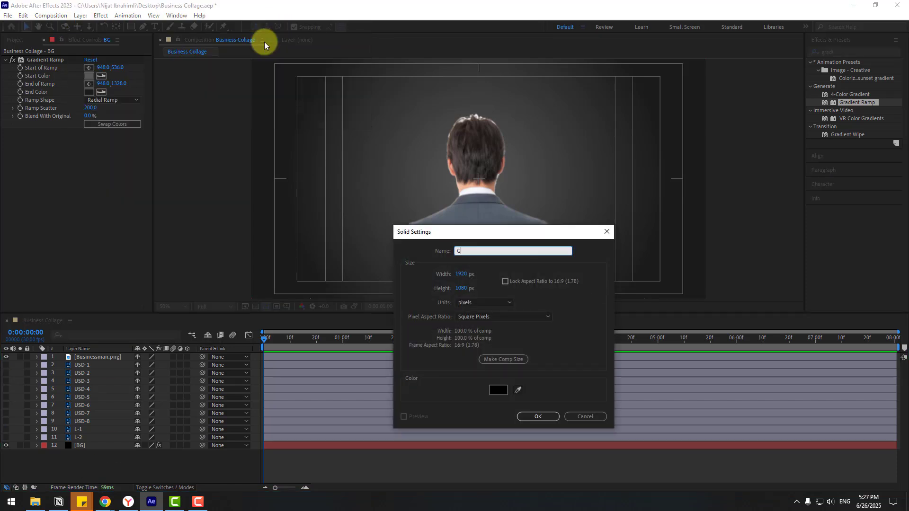
pyautogui.click(535, 416)
pyautogui.moveTo(76, 354); pyautogui.dragTo(96, 450)
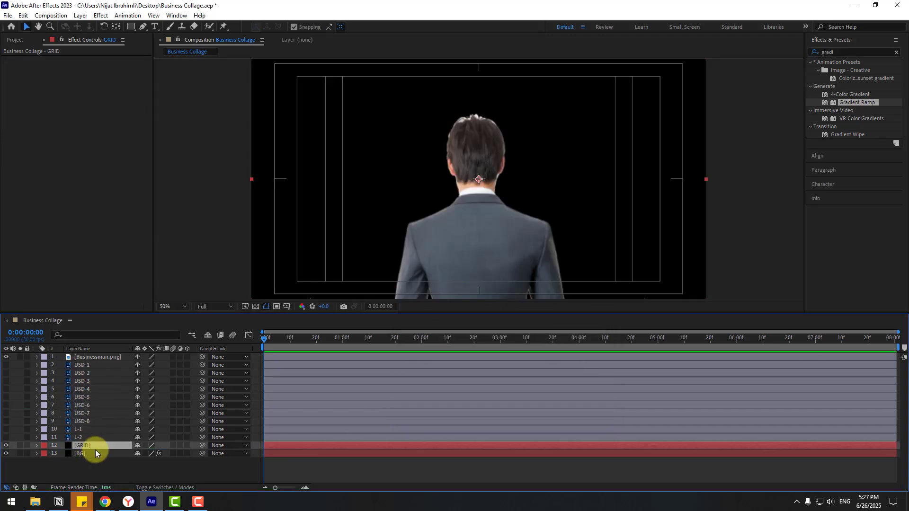
pyautogui.click(833, 52)
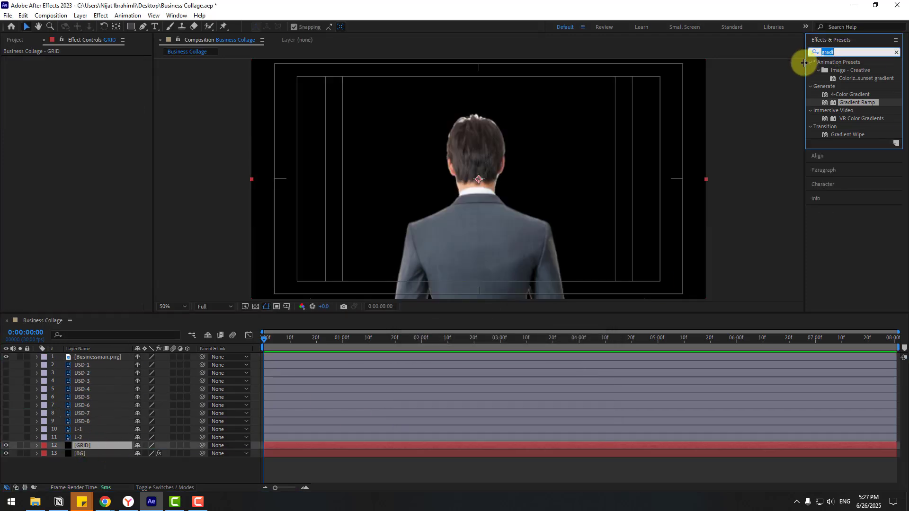
# Apply the Grid effect to GRID, sized by Width Slider at 88.6, opacity 4%
pyautogui.write('grid')
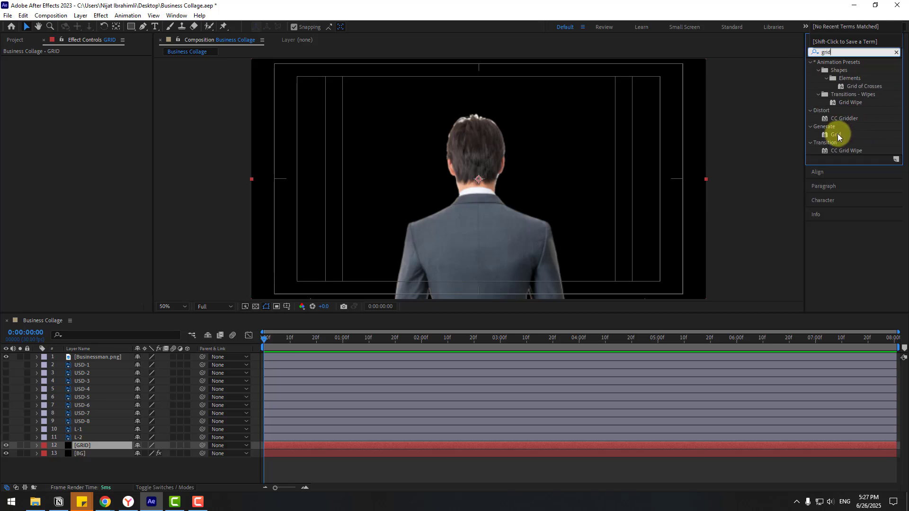
pyautogui.moveTo(837, 134); pyautogui.dragTo(221, 449)
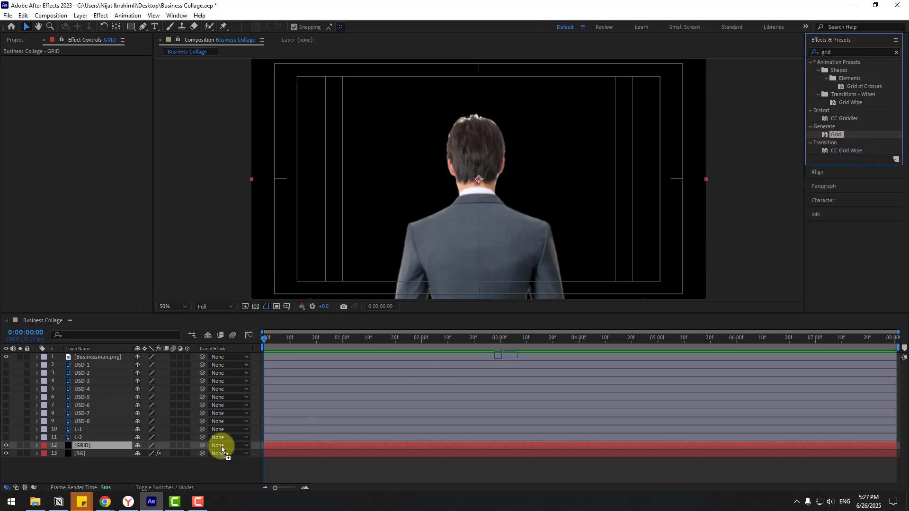
pyautogui.moveTo(98, 446); pyautogui.dragTo(87, 445)
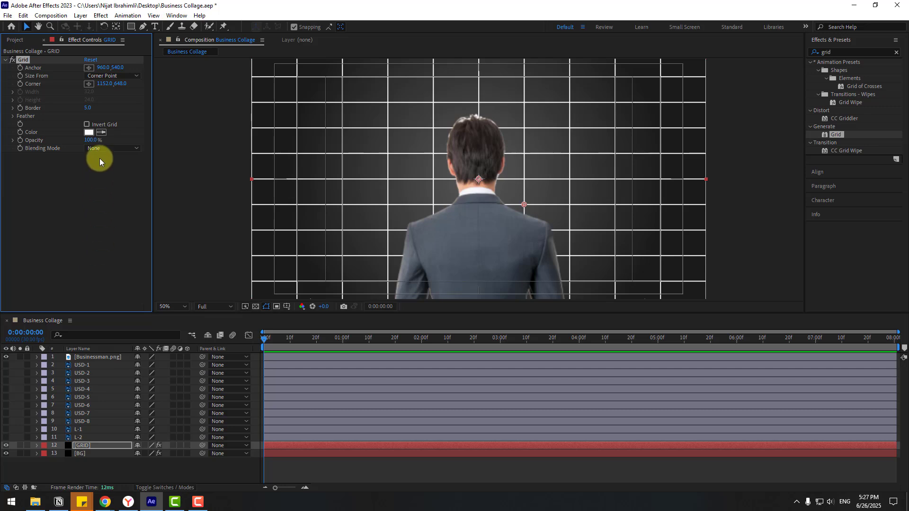
pyautogui.click(99, 76)
pyautogui.click(110, 96)
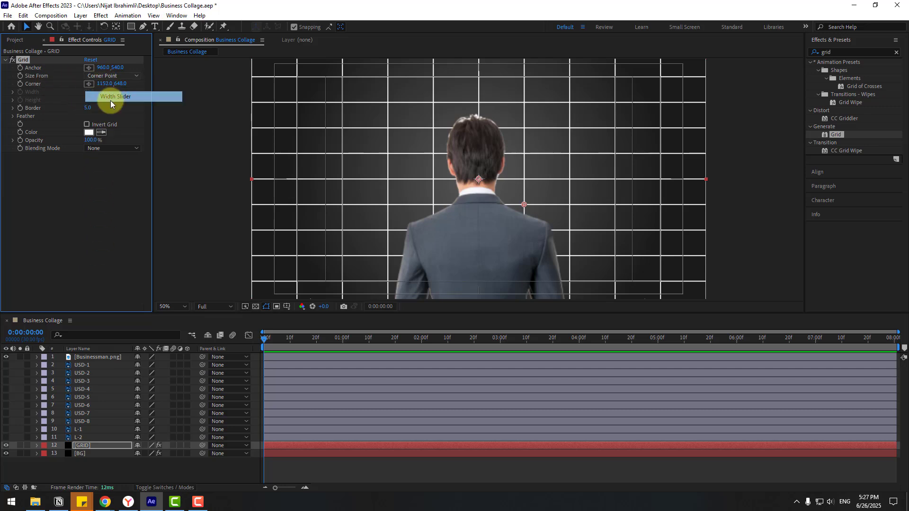
pyautogui.moveTo(41, 103); pyautogui.dragTo(73, 106)
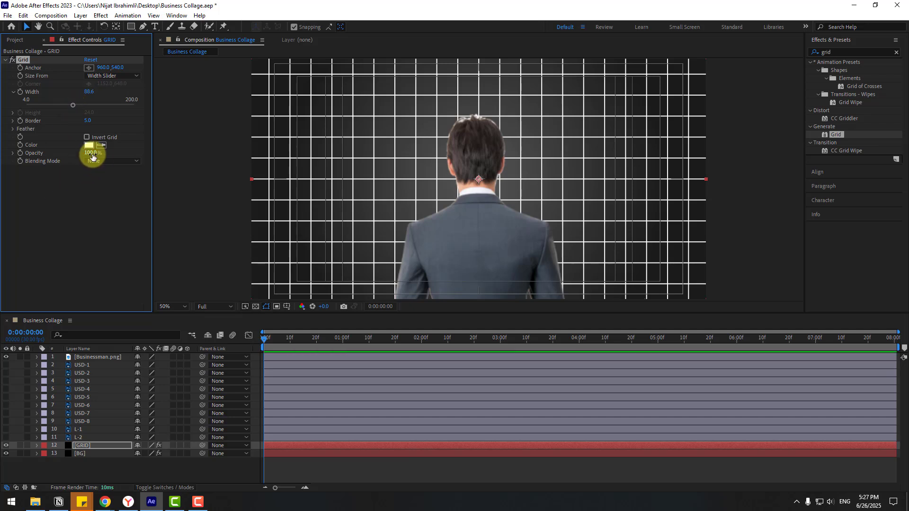
pyautogui.moveTo(93, 156); pyautogui.dragTo(51, 161)
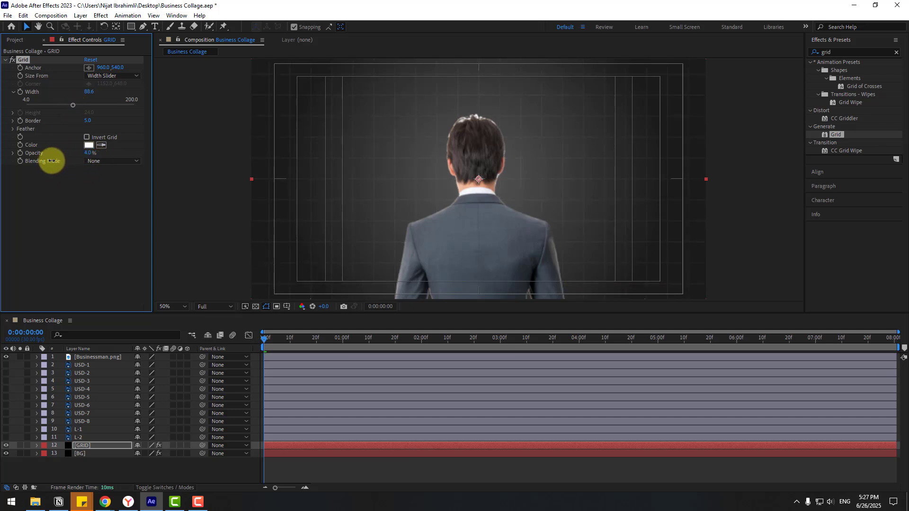
# Hide the Title/Action Safe guides
pyautogui.click(287, 306)
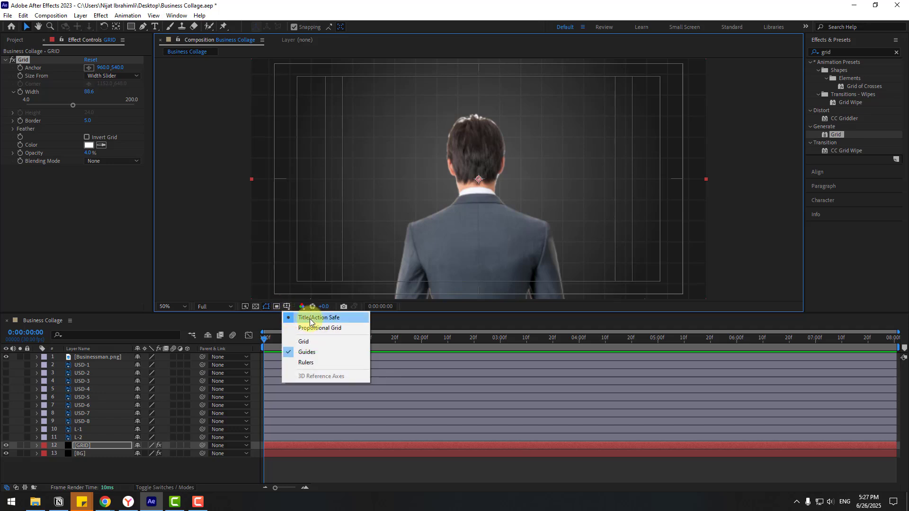
pyautogui.click(324, 320)
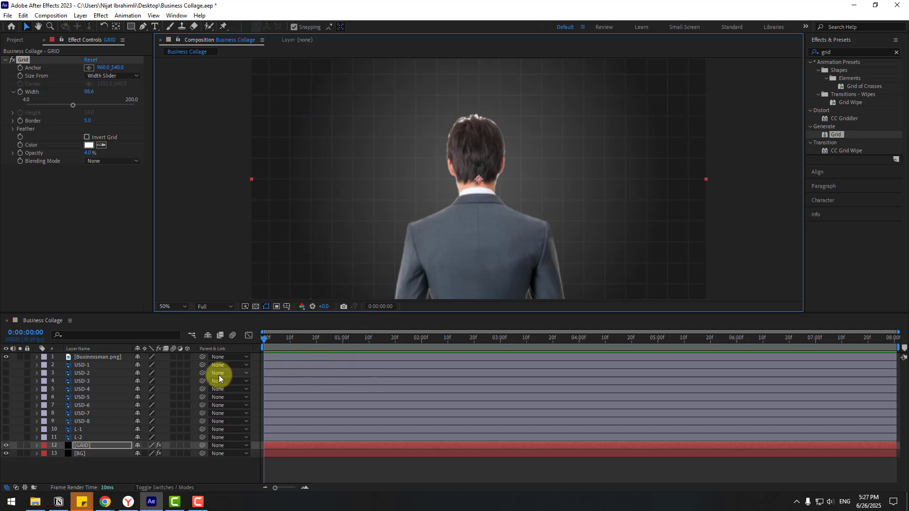
pyautogui.click(824, 52)
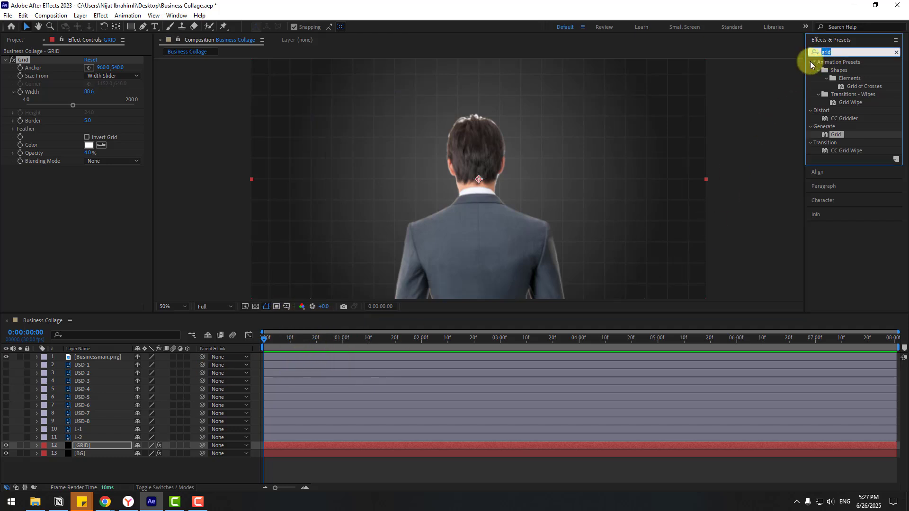
# Apply CC Lens to GRID at size 240 and make Businessman.png a 3D layer
pyautogui.write('cc lens')
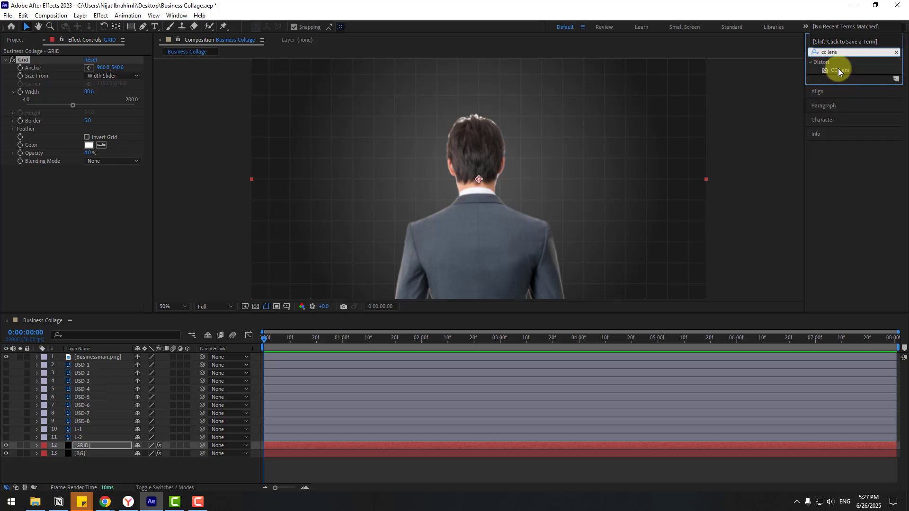
pyautogui.moveTo(838, 71); pyautogui.dragTo(76, 444)
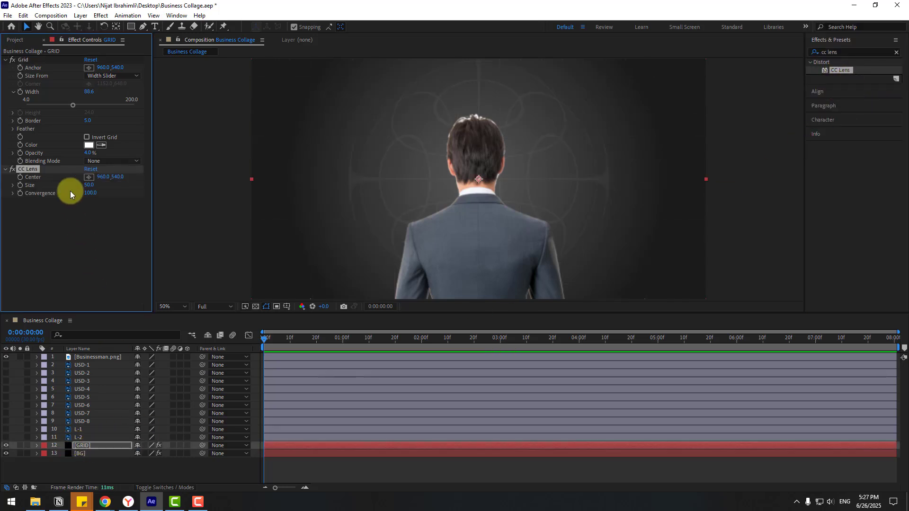
pyautogui.moveTo(90, 189); pyautogui.dragTo(183, 187)
pyautogui.click(90, 460)
pyautogui.click(88, 356)
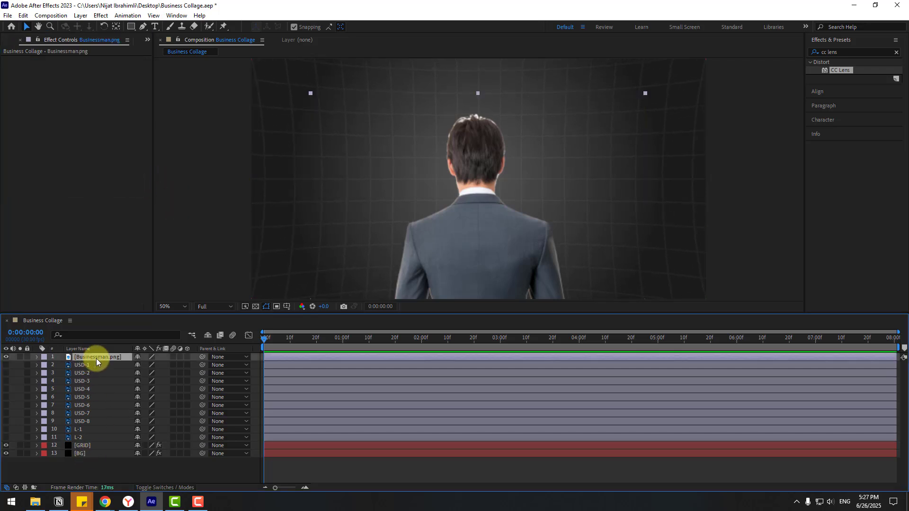
pyautogui.click(189, 356)
# Change the composition's 3D renderer from Cinema 4D to Classic 3D
pyautogui.rightClick(128, 475)
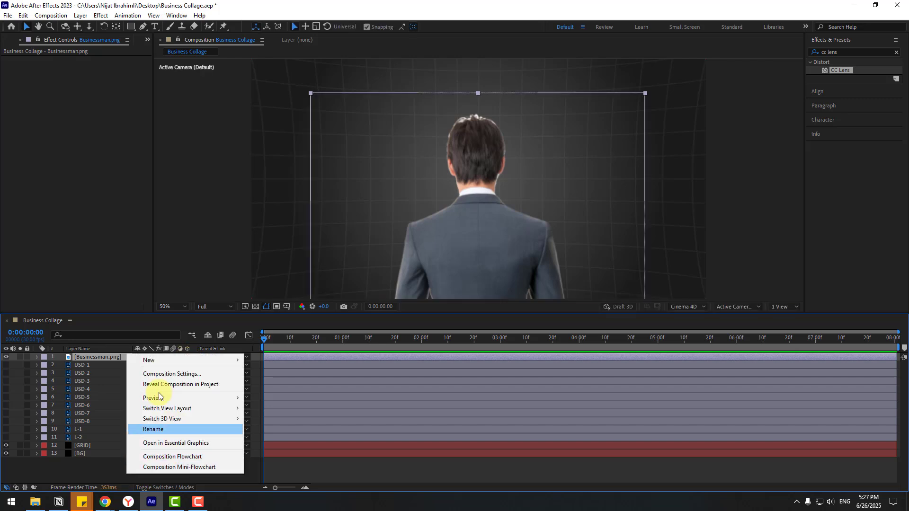
pyautogui.click(168, 375)
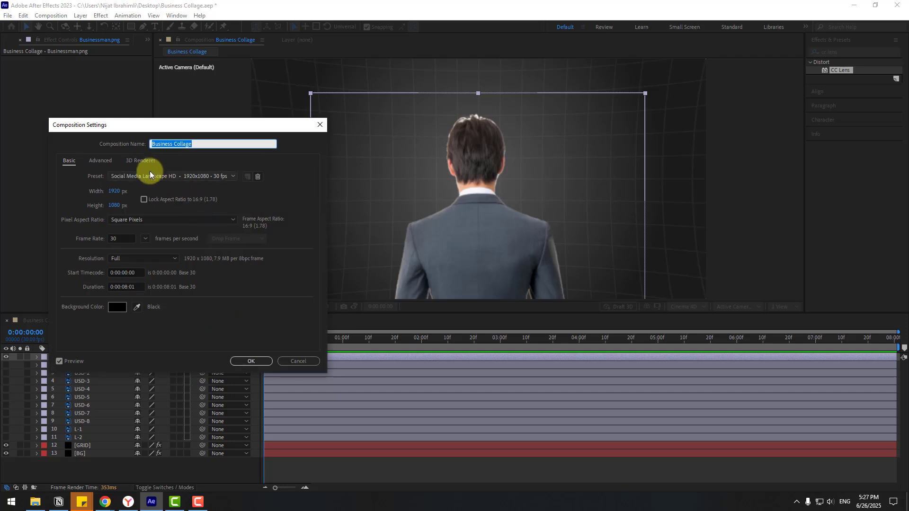
pyautogui.click(143, 161)
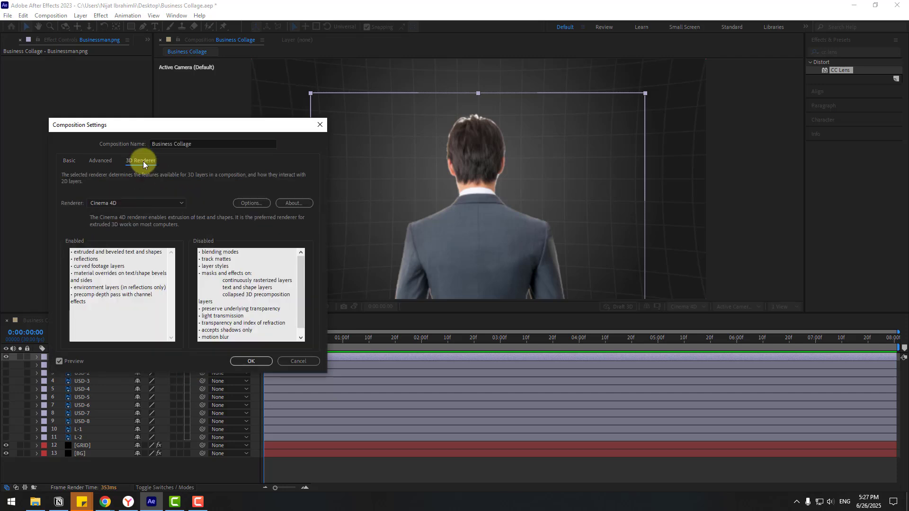
pyautogui.click(112, 202)
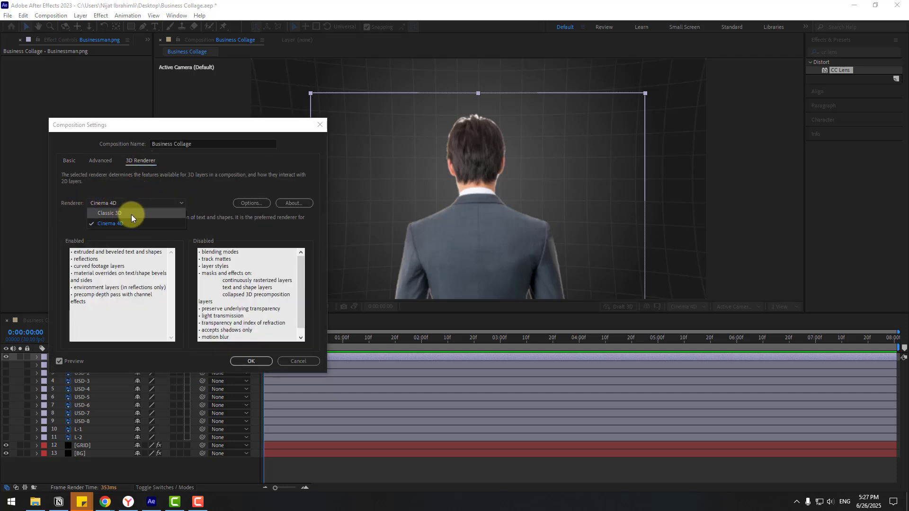
pyautogui.click(133, 213)
pyautogui.click(252, 365)
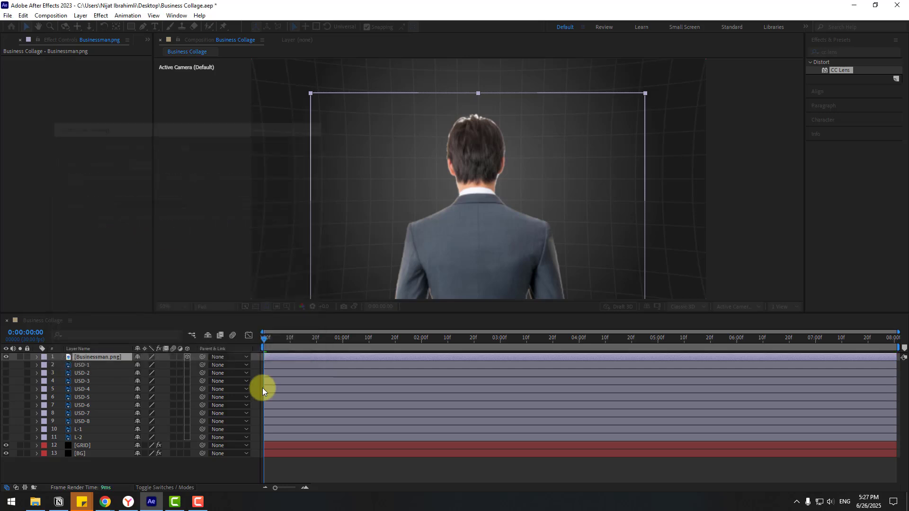
# Add a Camera 1 layer using the 50mm lens preset
pyautogui.rightClick(183, 470)
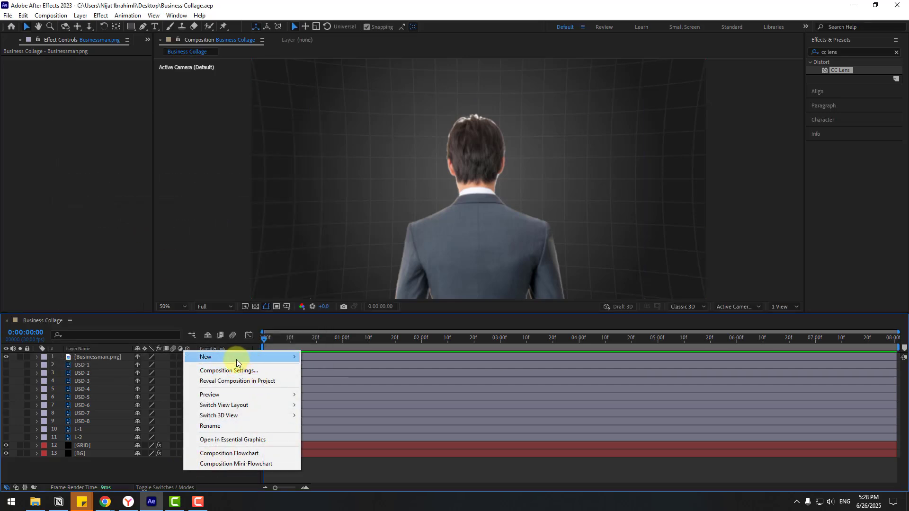
pyautogui.moveTo(235, 359)
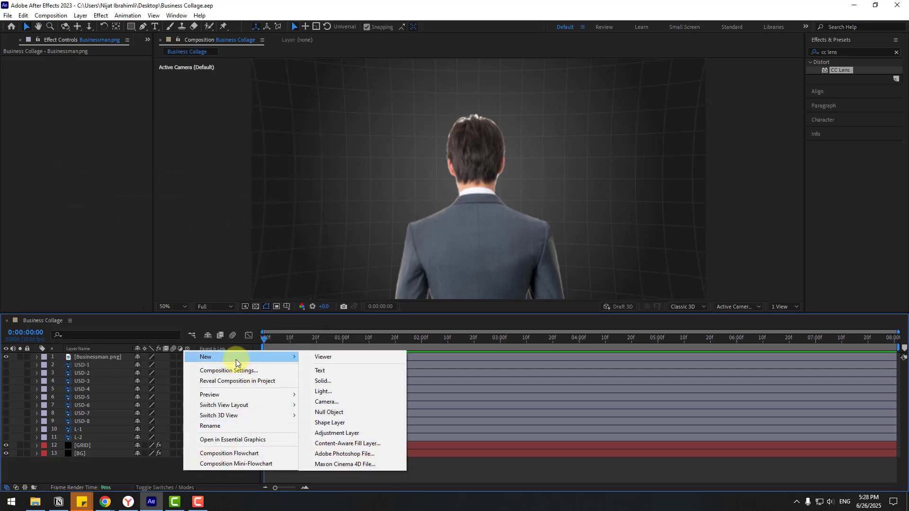
pyautogui.click(326, 401)
pyautogui.click(508, 178)
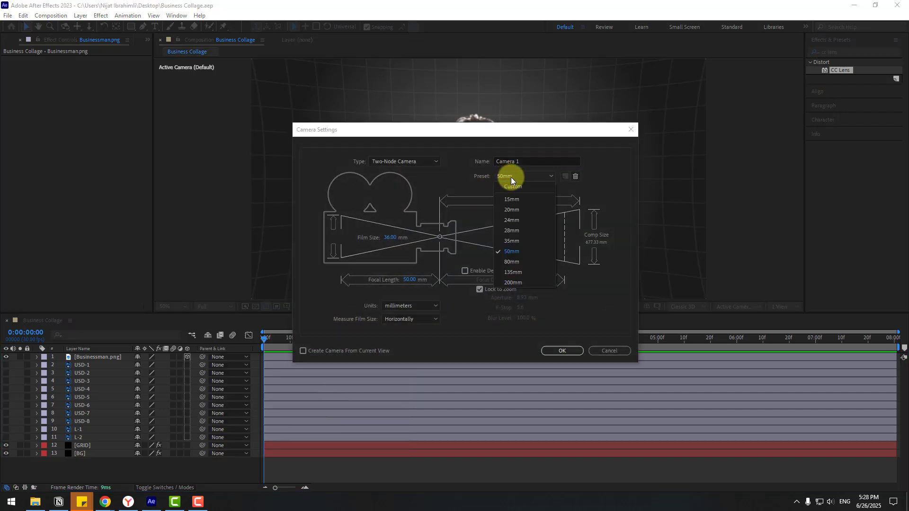
pyautogui.click(527, 252)
pyautogui.click(547, 352)
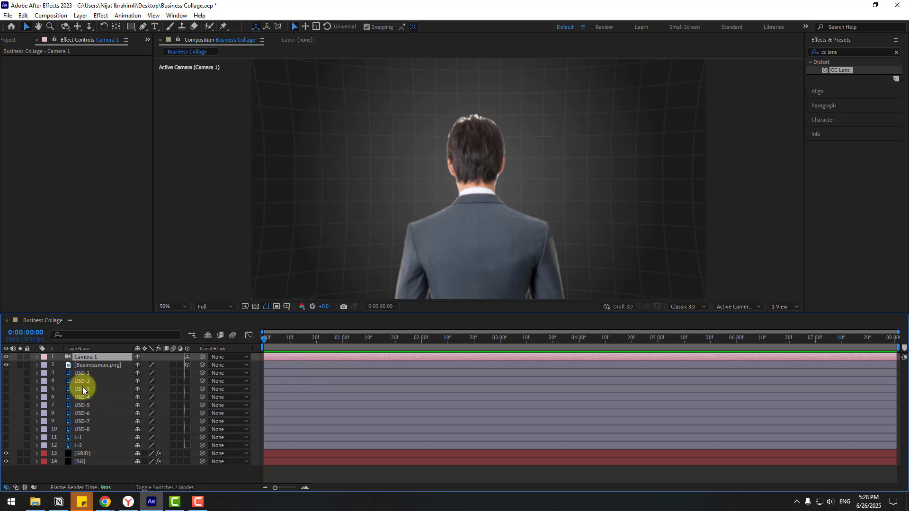
# Create an orbit null that controls Camera 1
pyautogui.rightClick(90, 358)
pyautogui.moveTo(158, 286)
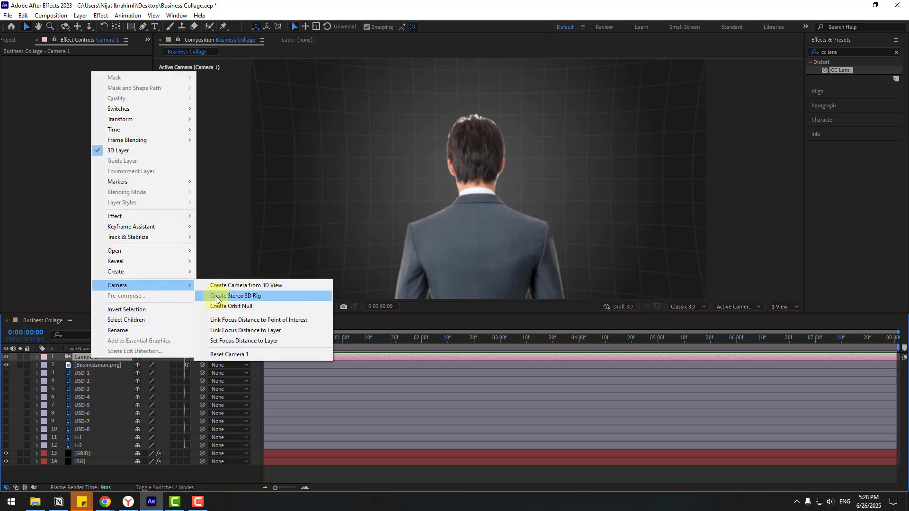
pyautogui.click(246, 308)
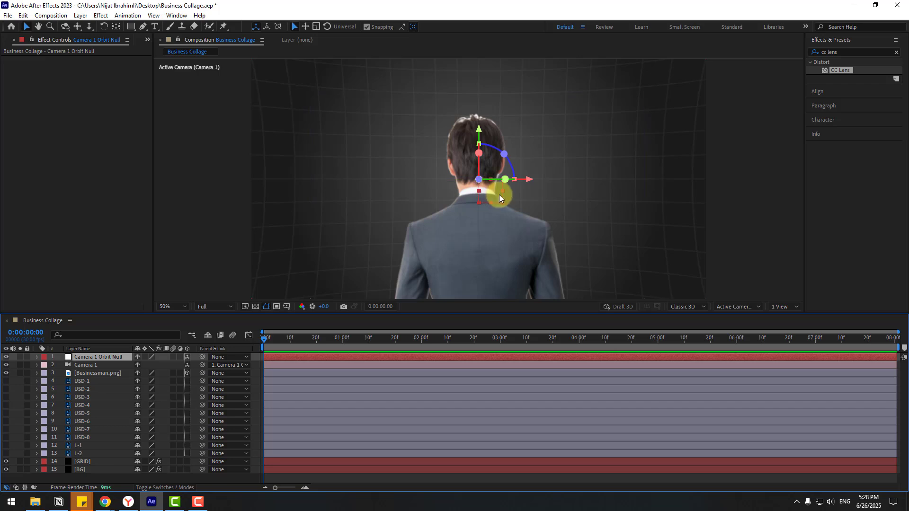
pyautogui.click(115, 26)
pyautogui.click(27, 30)
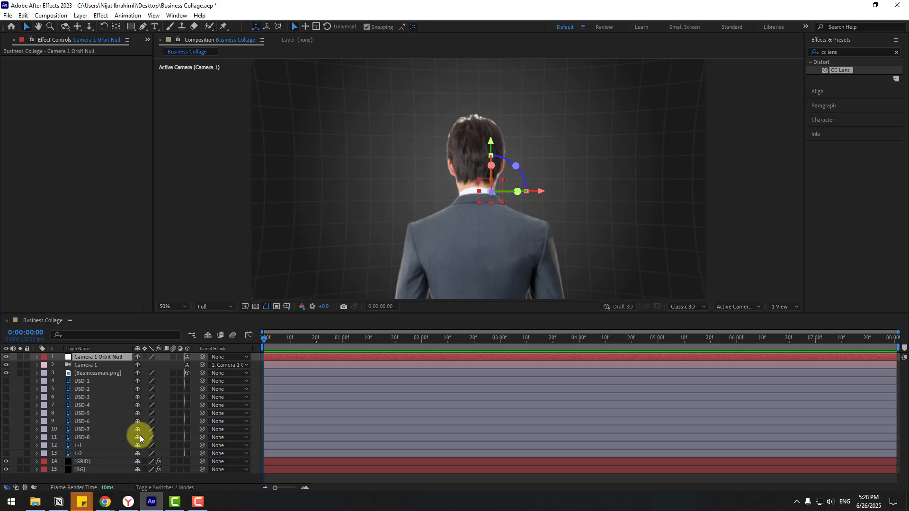
pyautogui.click(112, 477)
# Add a BUSINESS text layer and make it a 3D layer
pyautogui.click(156, 27)
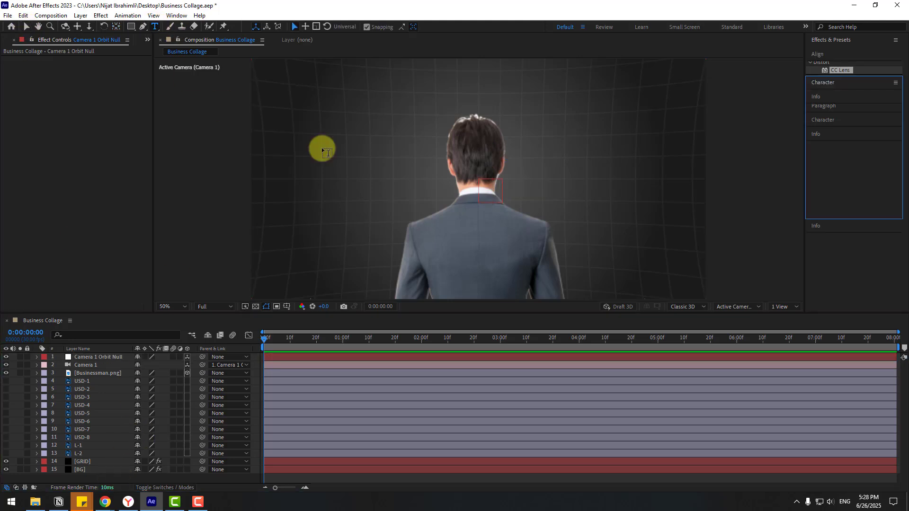
pyautogui.moveTo(281, 90); pyautogui.dragTo(688, 219)
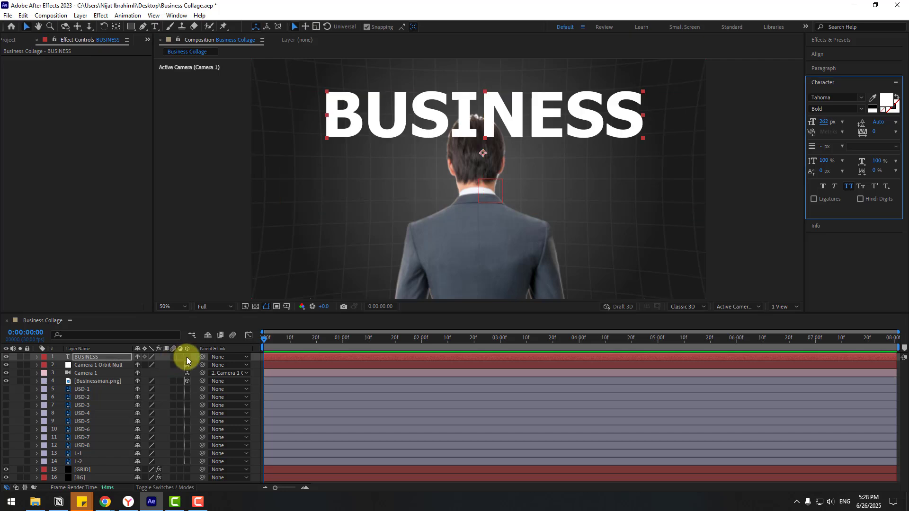
pyautogui.click(186, 357)
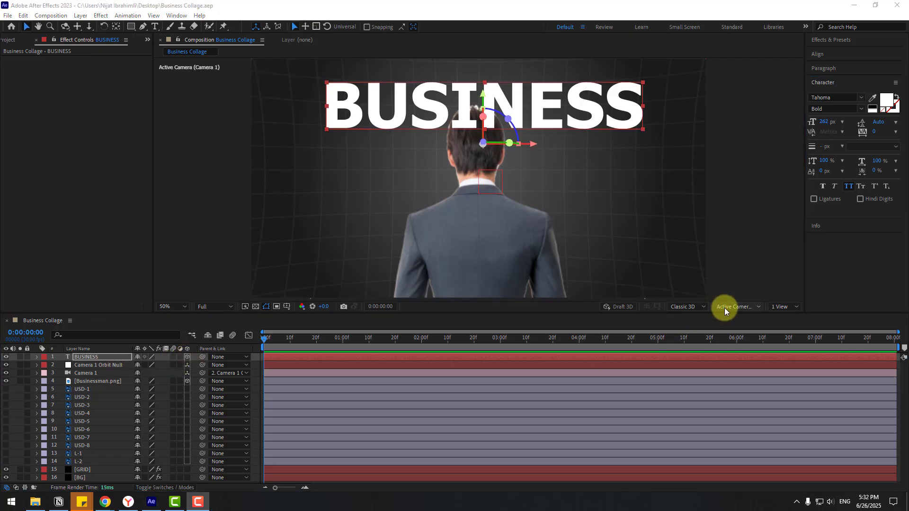
pyautogui.click(724, 307)
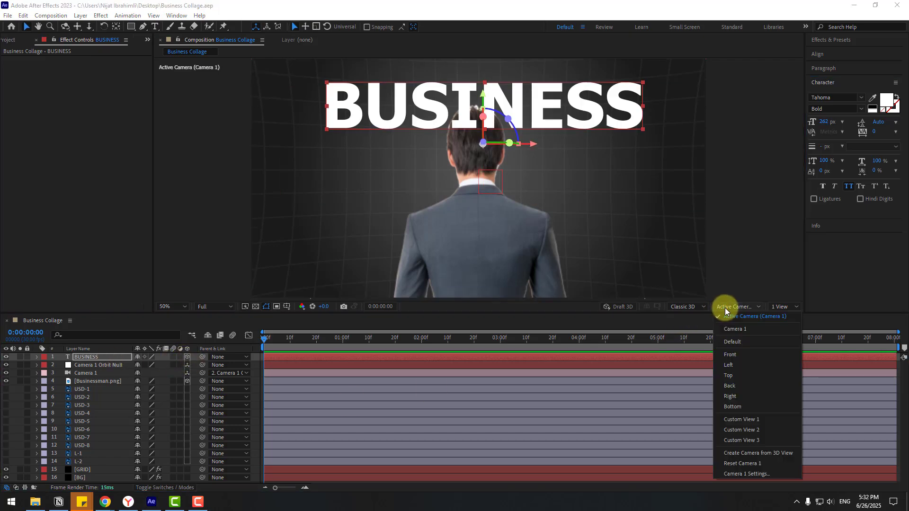
pyautogui.click(749, 420)
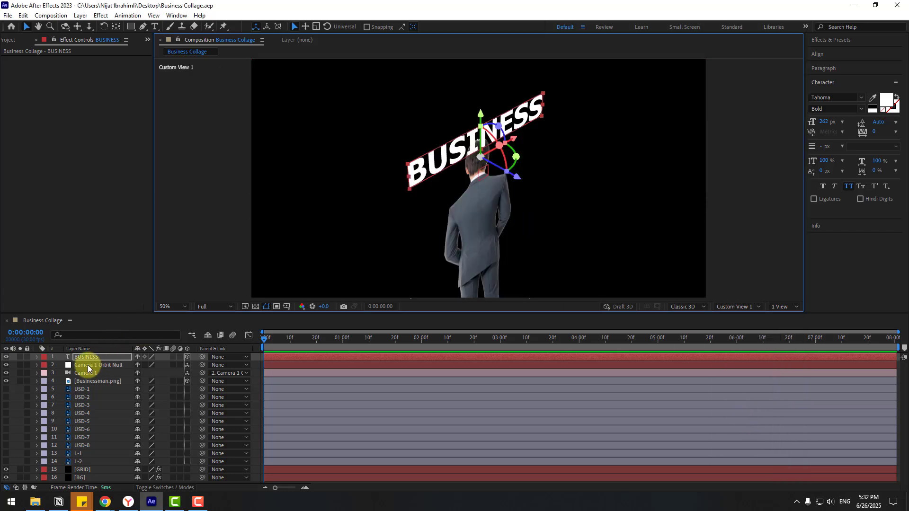
# In Top view, push the BUSINESS text far back along its depth axis
pyautogui.scroll(-2, 390, 183)
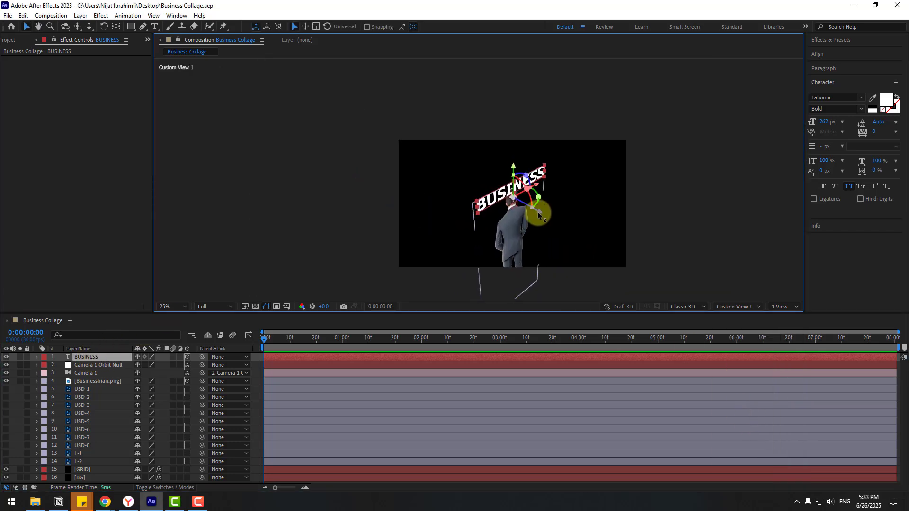
pyautogui.moveTo(538, 211); pyautogui.dragTo(429, 159)
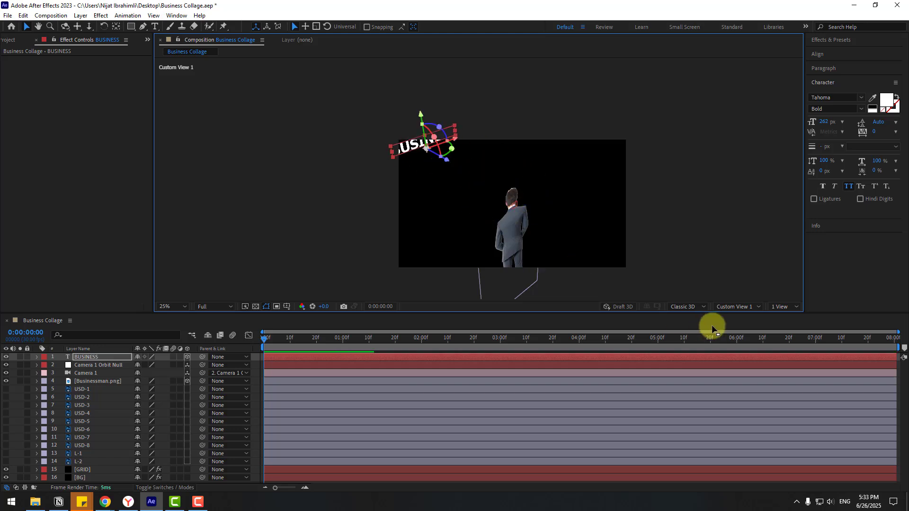
pyautogui.click(737, 307)
pyautogui.click(731, 375)
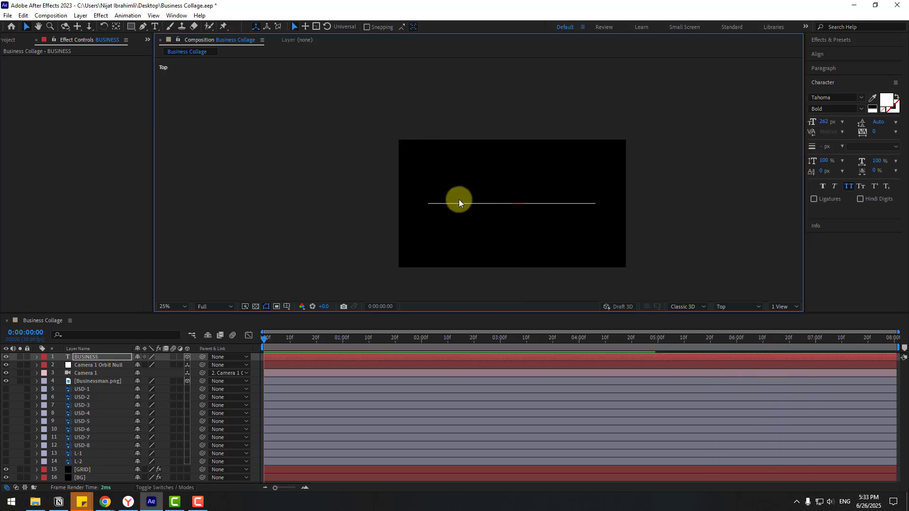
pyautogui.scroll(-4, 459, 198)
pyautogui.moveTo(494, 158); pyautogui.dragTo(487, 93)
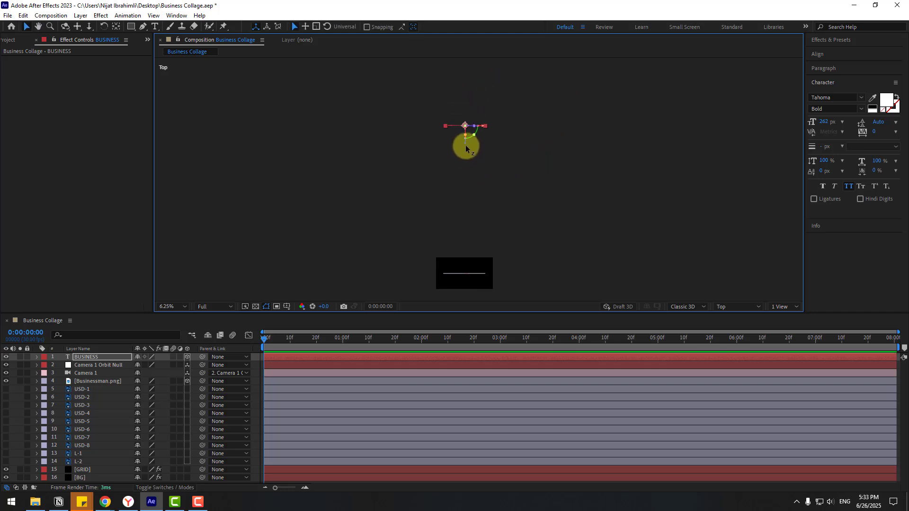
pyautogui.moveTo(466, 148); pyautogui.dragTo(473, 97)
pyautogui.scroll(-2, 482, 142)
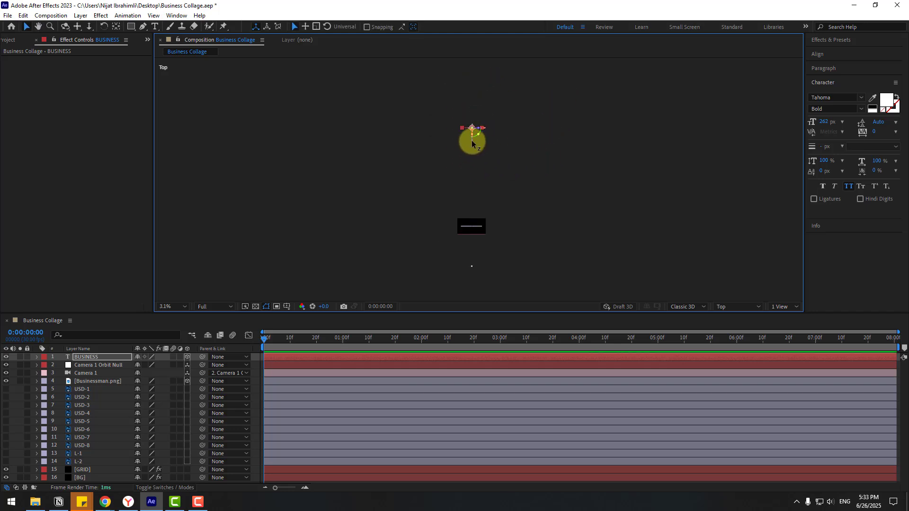
pyautogui.moveTo(471, 140); pyautogui.dragTo(478, 108)
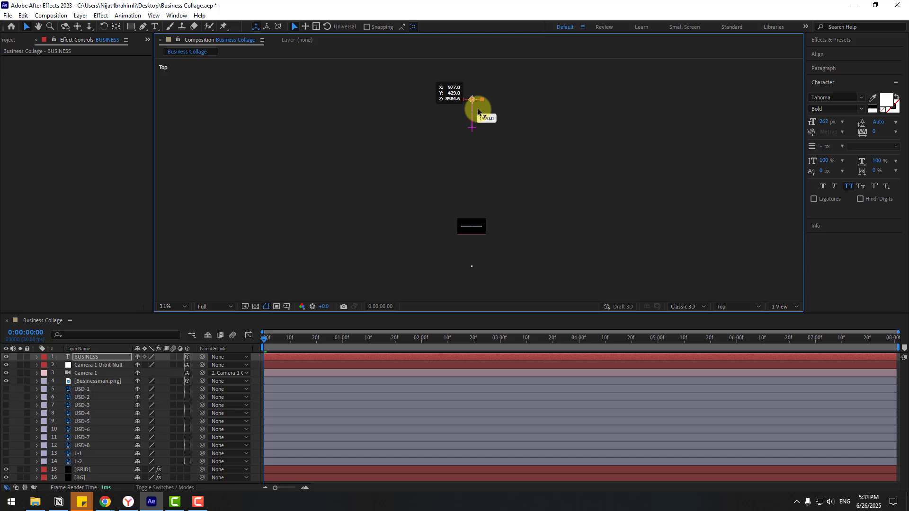
# Move the businessman back in depth to Z 2816 and return to the Active Camera view
pyautogui.click(72, 385)
pyautogui.moveTo(471, 242); pyautogui.dragTo(487, 158)
pyautogui.click(724, 307)
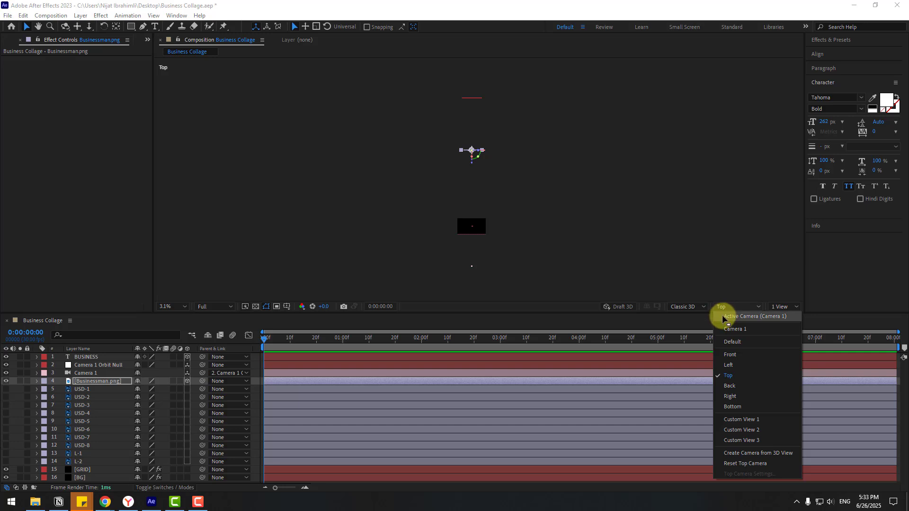
pyautogui.click(724, 316)
# Scale the BUSINESS text layer up to 402%
pyautogui.scroll(4, 565, 193)
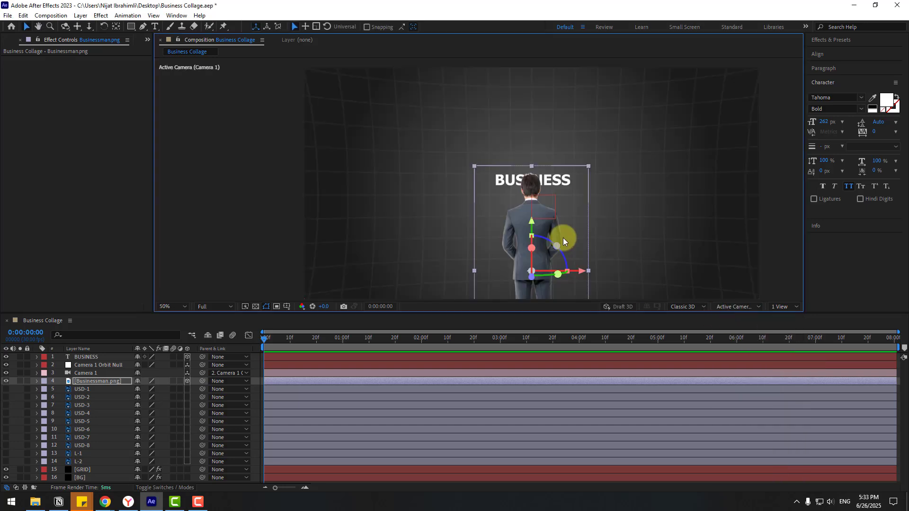
pyautogui.click(166, 306)
pyautogui.click(165, 326)
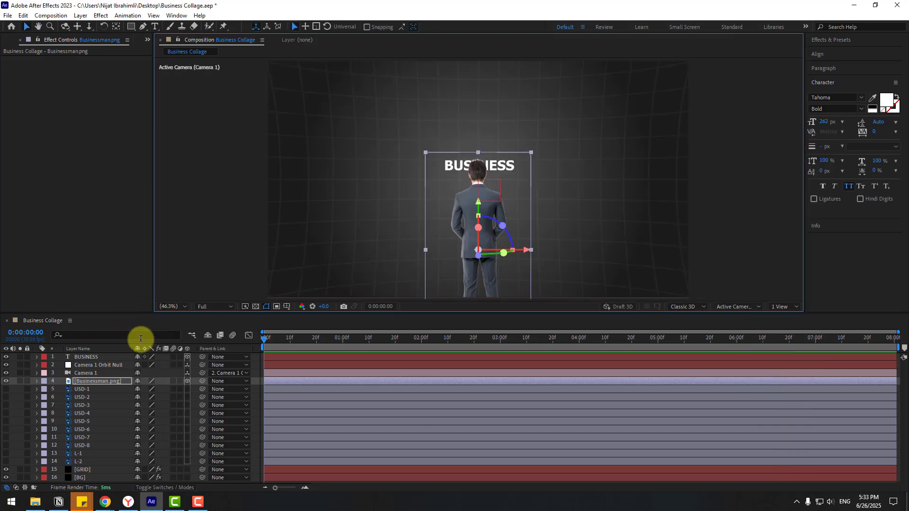
pyautogui.click(89, 357)
pyautogui.scroll(-2, 402, 229)
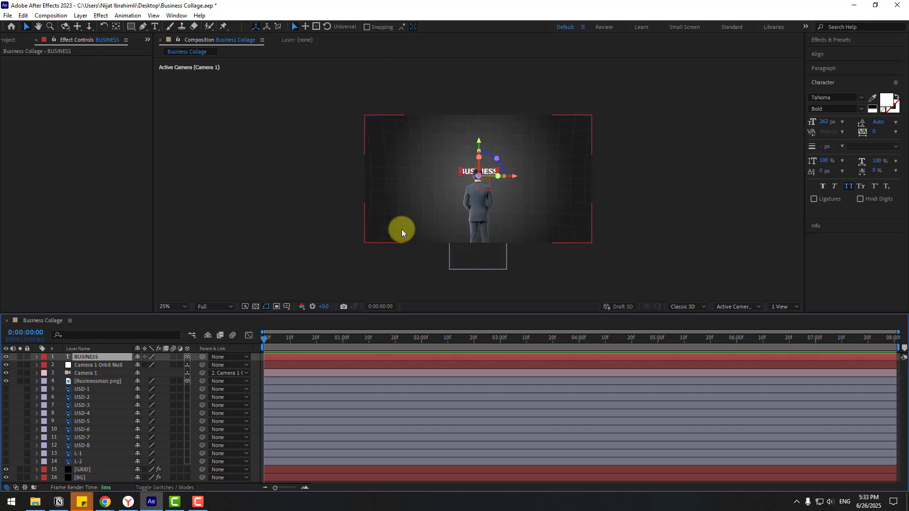
pyautogui.press('s')
pyautogui.moveTo(267, 351)
pyautogui.mouseDown()
pyautogui.moveTo(300, 337)
pyautogui.moveTo(270, 344)
pyautogui.mouseUp()
pyautogui.press('s')
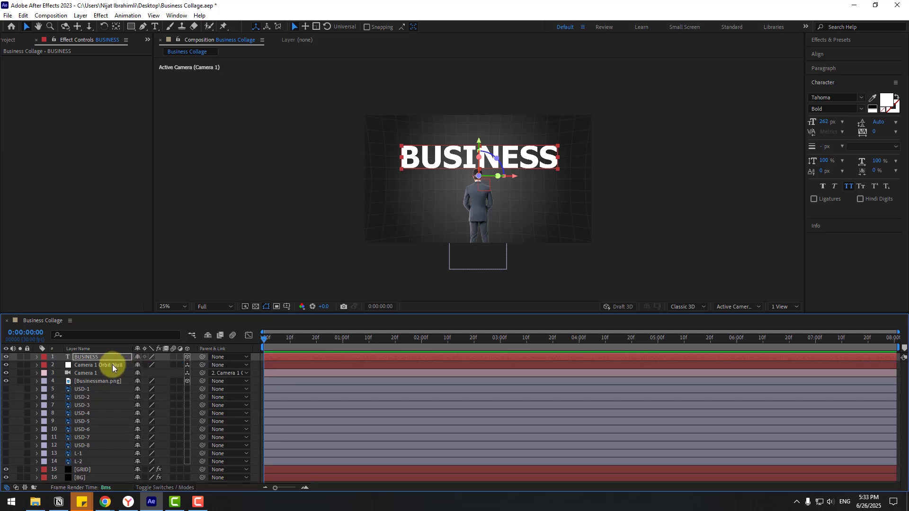
# Scale the businessman to 1322% and reposition him so his head and shoulders fill the frame
pyautogui.click(81, 381)
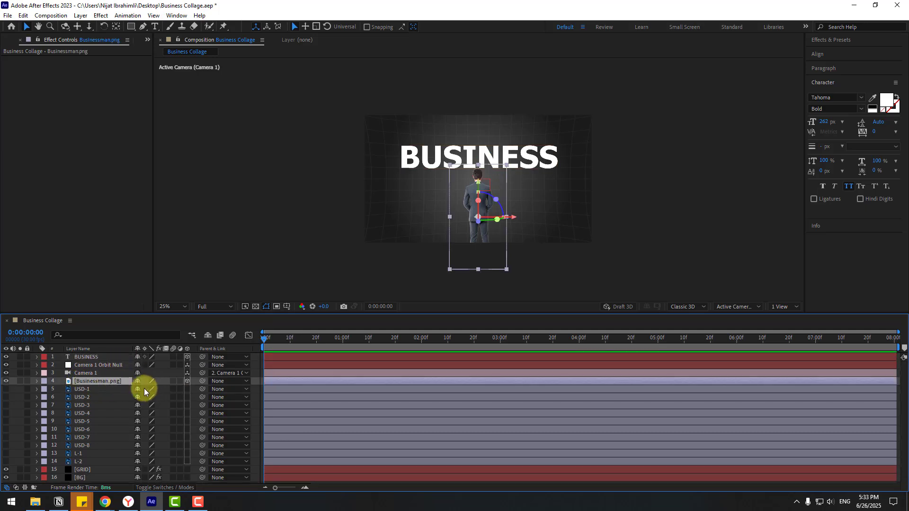
pyautogui.press('s')
pyautogui.moveTo(147, 388); pyautogui.dragTo(487, 203)
pyautogui.moveTo(481, 140); pyautogui.dragTo(480, 219)
pyautogui.click(181, 305)
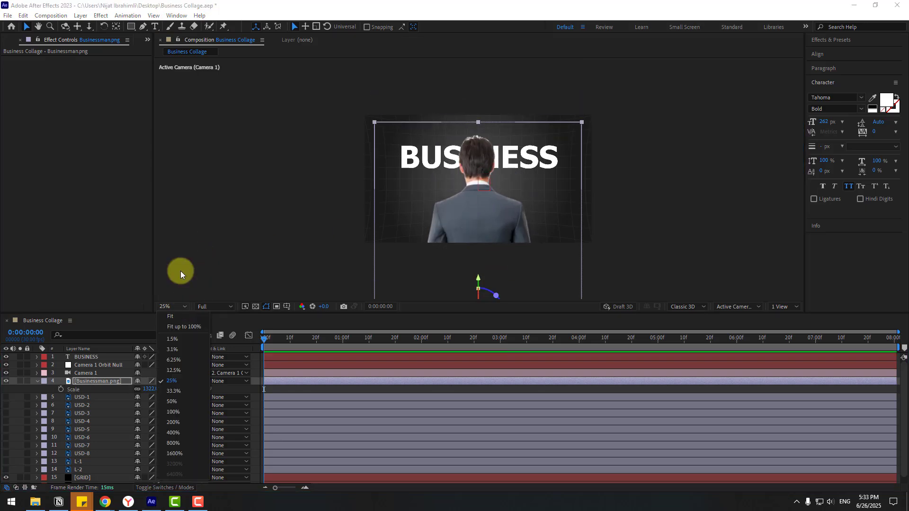
pyautogui.click(189, 327)
# Orbit the camera slightly around the scene
pyautogui.press('c')
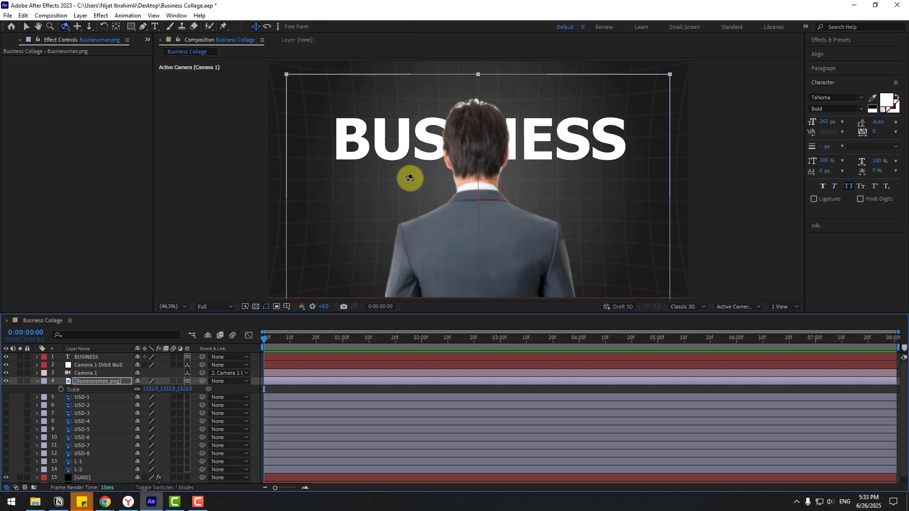
pyautogui.moveTo(410, 178); pyautogui.dragTo(428, 176)
pyautogui.press('v')
pyautogui.click(37, 381)
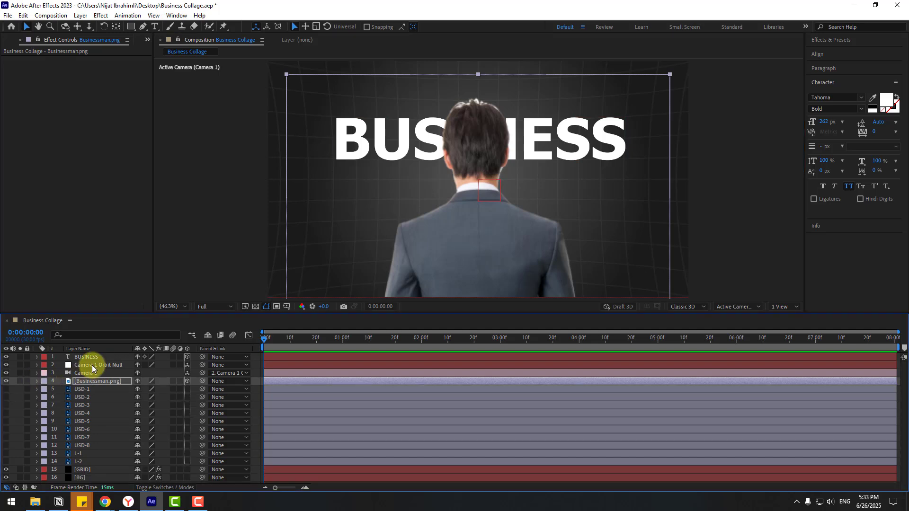
pyautogui.click(109, 365)
# Keyframe the orbit null's Position from 1008,-2158 at 0:27 to 1008,672 at 2:11
pyautogui.press('p')
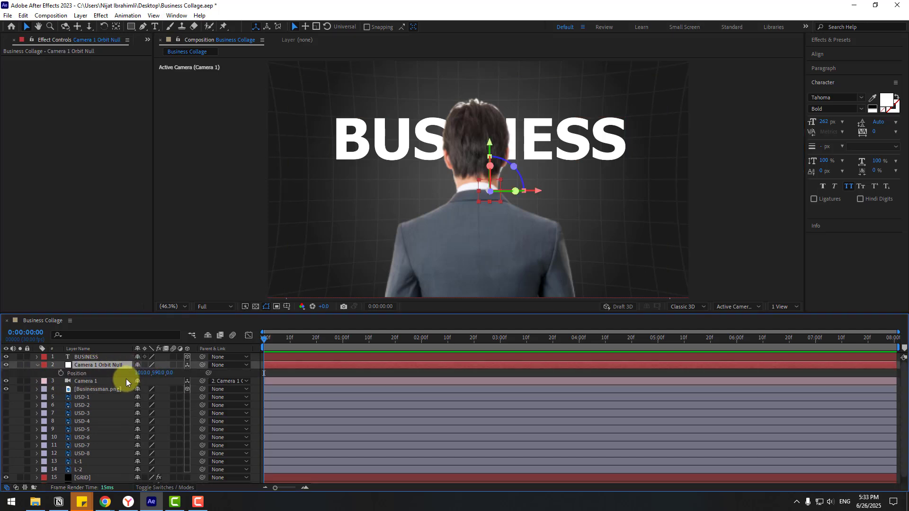
pyautogui.moveTo(156, 372); pyautogui.dragTo(2, 379)
pyautogui.moveTo(308, 342); pyautogui.dragTo(334, 348)
pyautogui.click(61, 373)
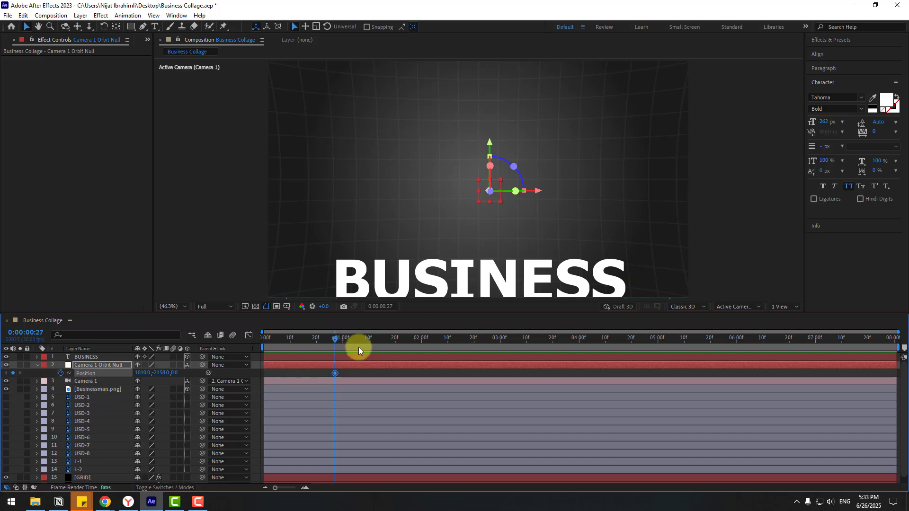
pyautogui.click(450, 339)
pyautogui.moveTo(154, 372); pyautogui.dragTo(489, 370)
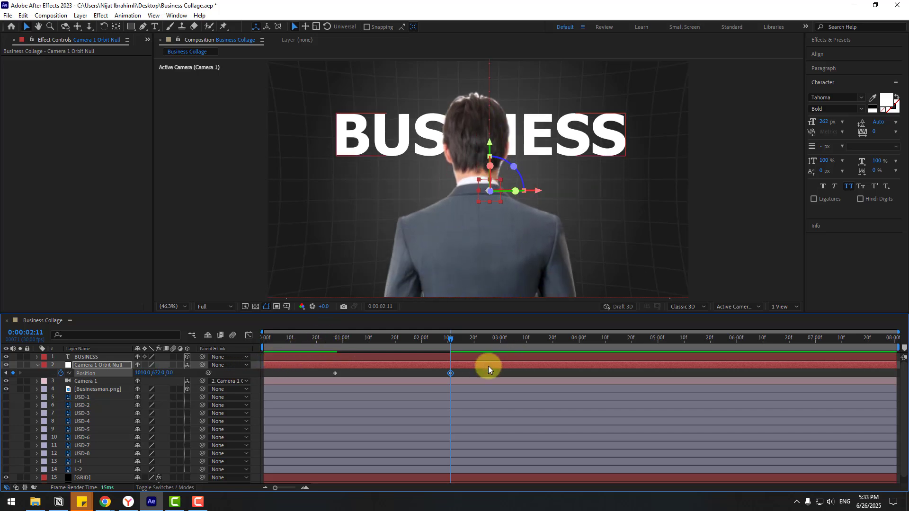
# Easy-ease the orbit null's Position keyframes and lengthen both ease influences in the speed graph
pyautogui.rightClick(334, 373)
pyautogui.moveTo(384, 370)
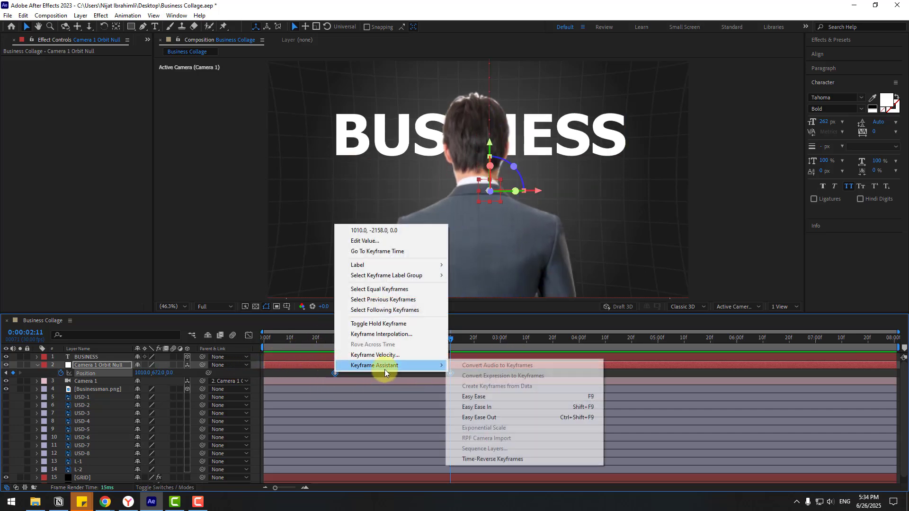
pyautogui.click(473, 396)
pyautogui.click(249, 335)
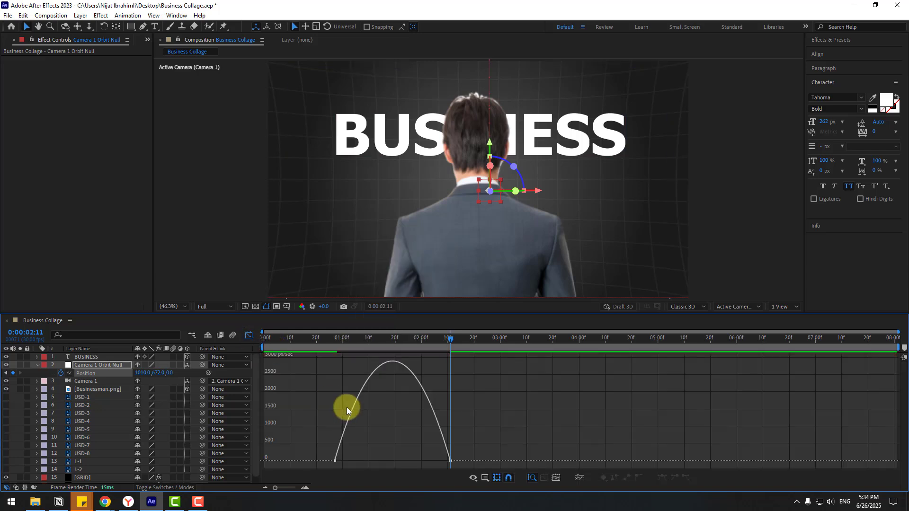
pyautogui.moveTo(319, 444); pyautogui.dragTo(376, 464)
pyautogui.press('space')
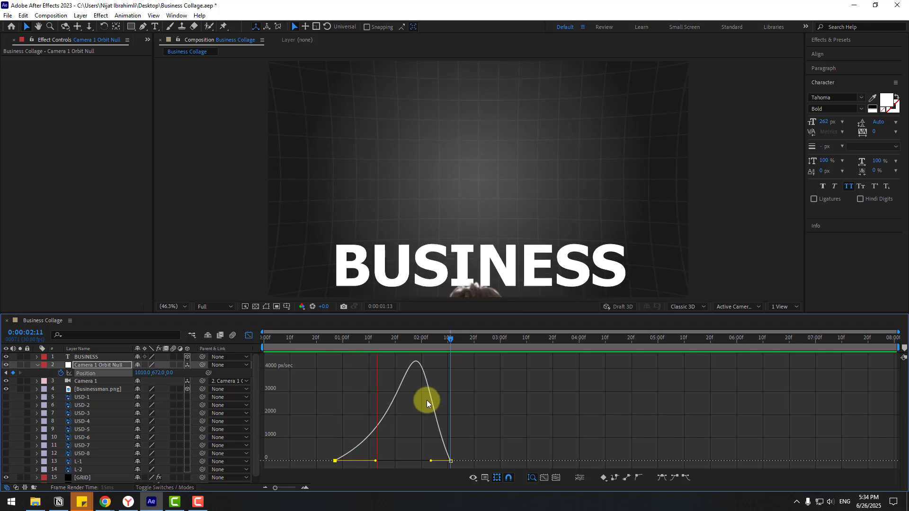
pyautogui.press('space')
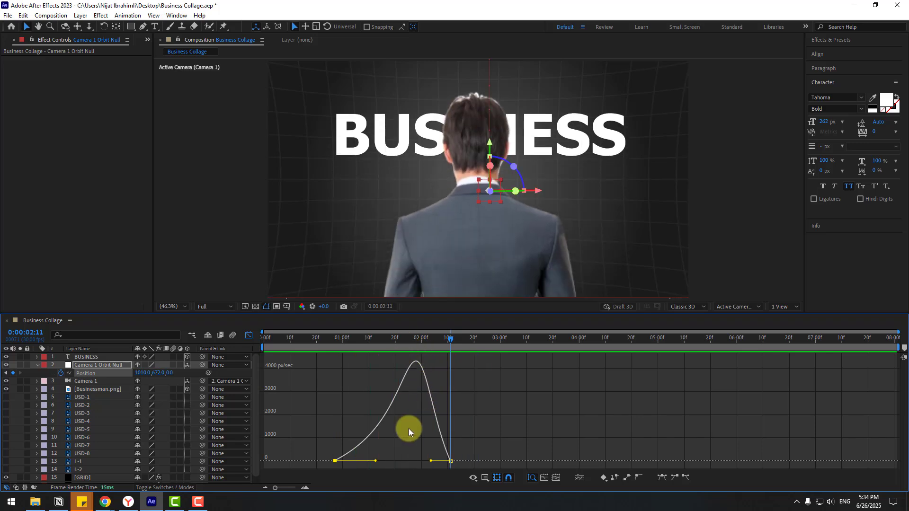
pyautogui.moveTo(428, 459); pyautogui.dragTo(419, 461)
pyautogui.press('space')
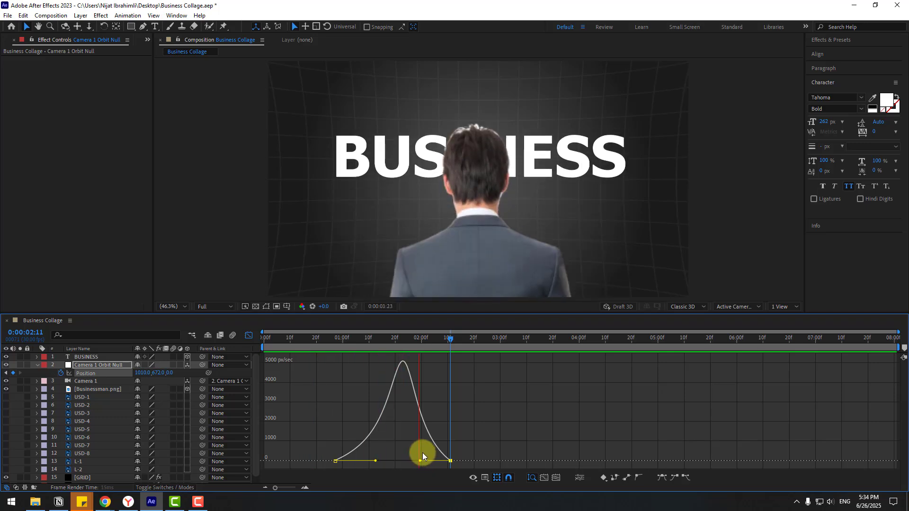
pyautogui.click(248, 335)
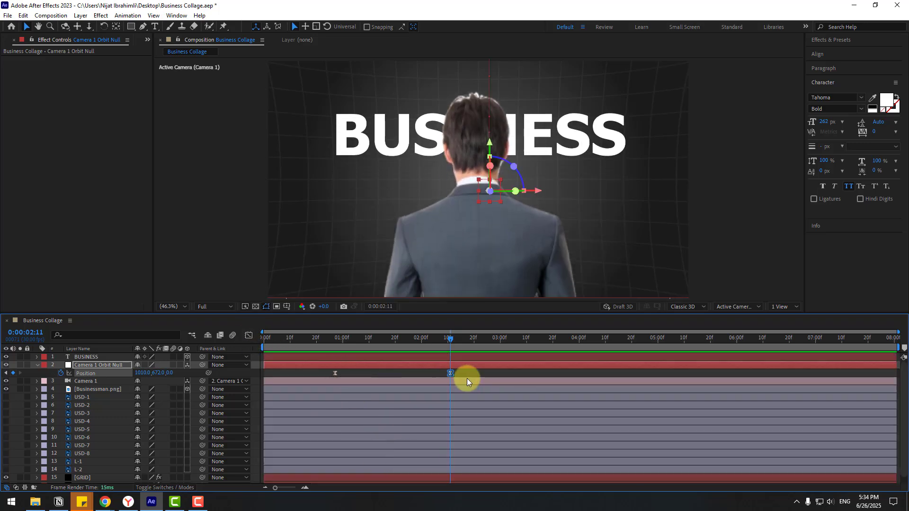
# Move the final camera Position keyframe from 2:11 to 0:00:03:00 for a slower rise
pyautogui.moveTo(449, 374); pyautogui.dragTo(504, 384)
pyautogui.press('space')
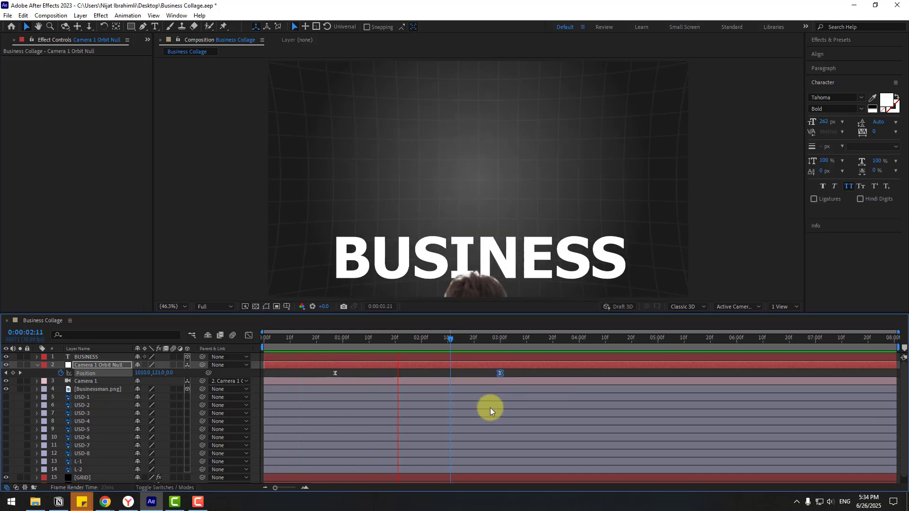
pyautogui.press('space')
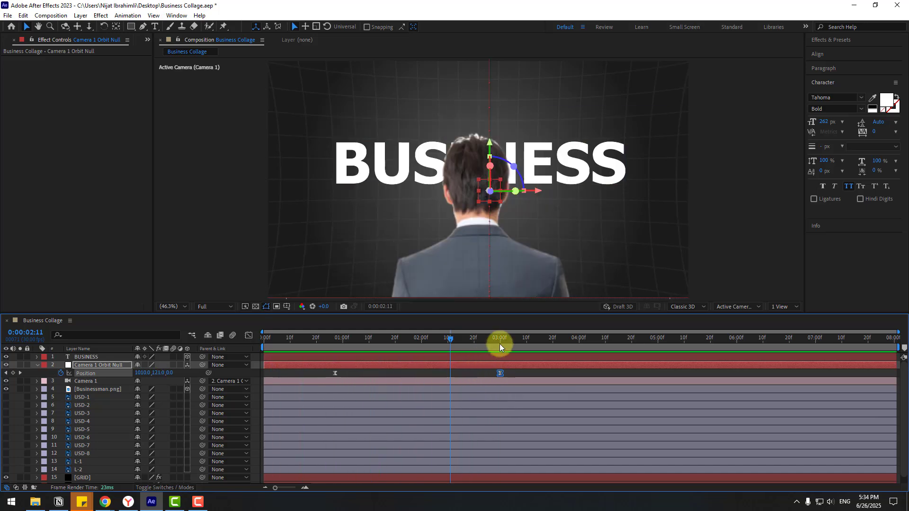
pyautogui.click(500, 345)
# At frame 0, raise the BUSINESS text to the middle of the frame
pyautogui.click(81, 357)
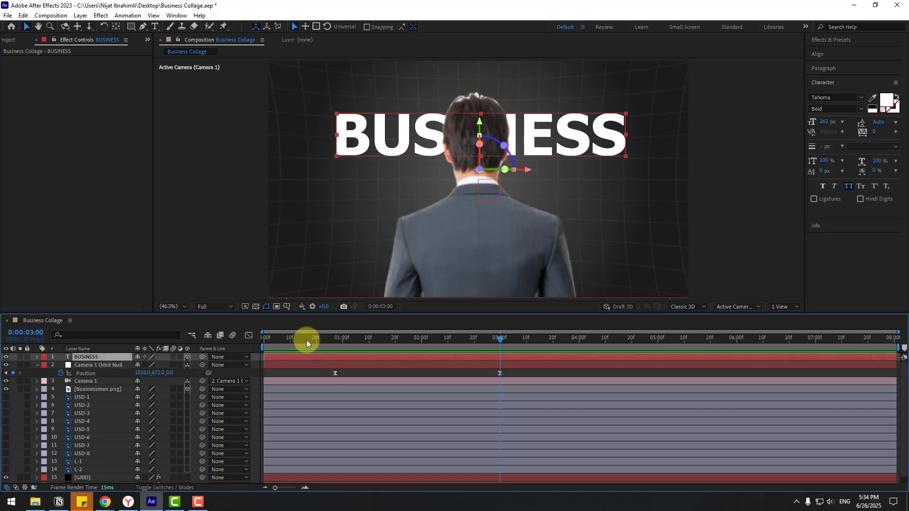
pyautogui.moveTo(306, 340); pyautogui.dragTo(264, 340)
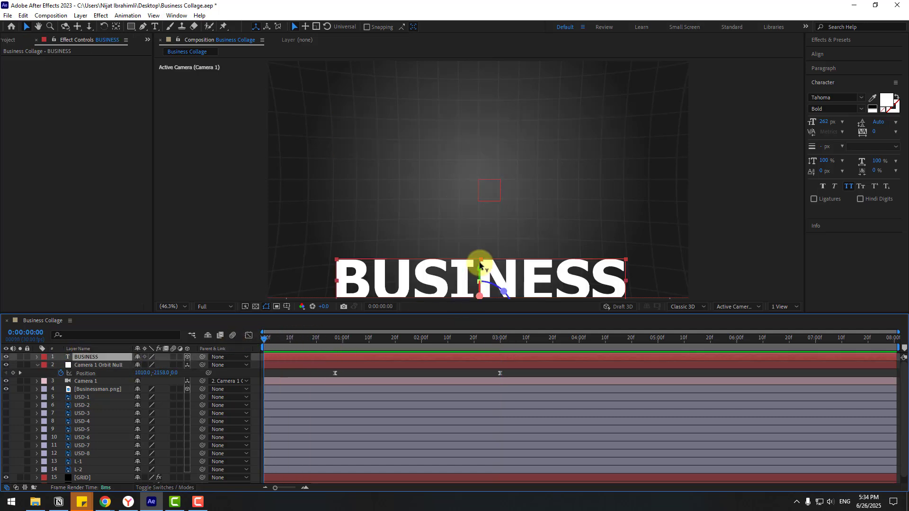
pyautogui.moveTo(479, 266); pyautogui.dragTo(488, 169)
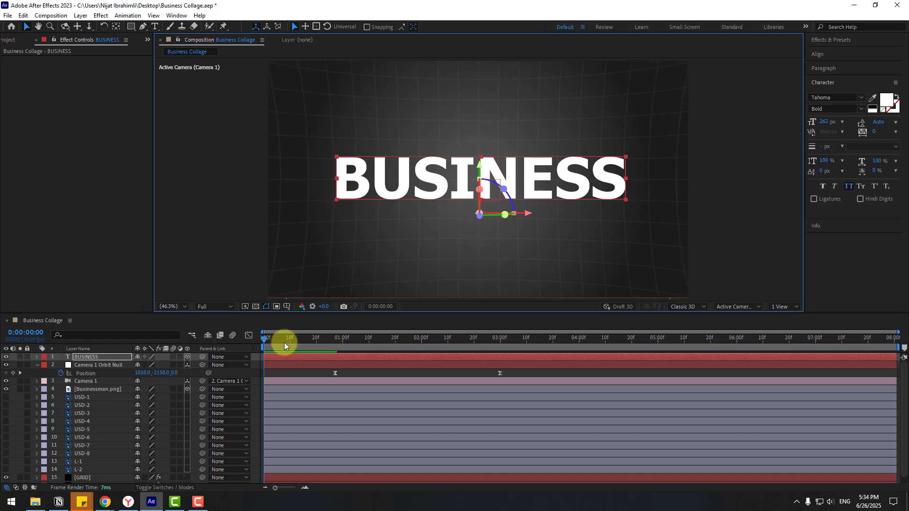
pyautogui.click(176, 15)
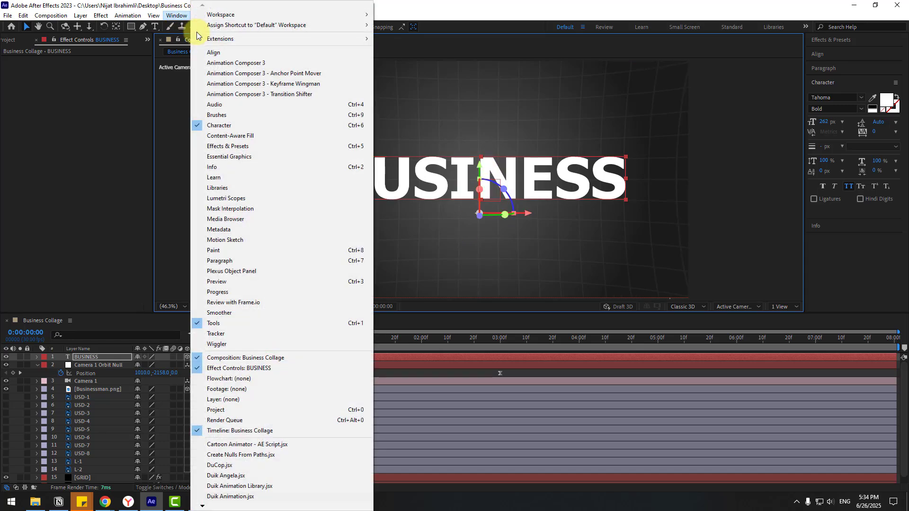
# Give BUSINESS the Animation Composer 3 Overshoot Position & Rotate & Scale Characters In transition
pyautogui.click(237, 63)
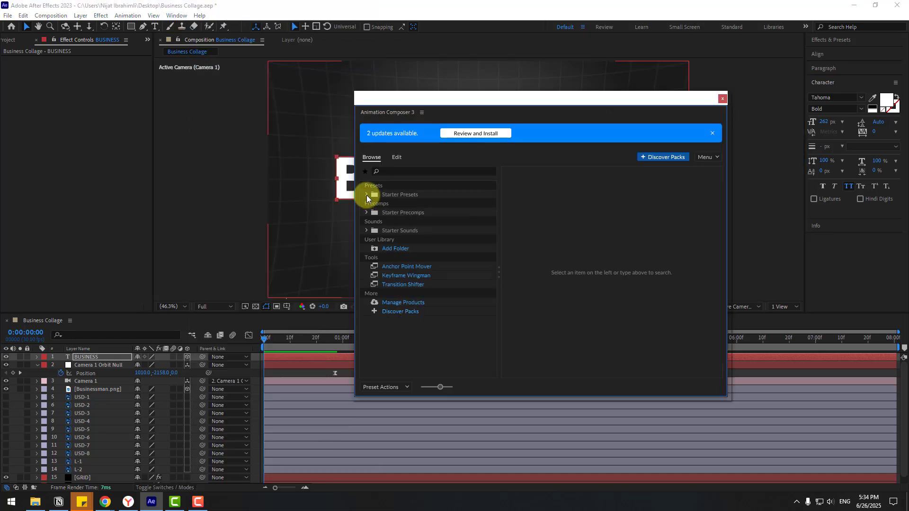
pyautogui.click(370, 196)
pyautogui.click(376, 222)
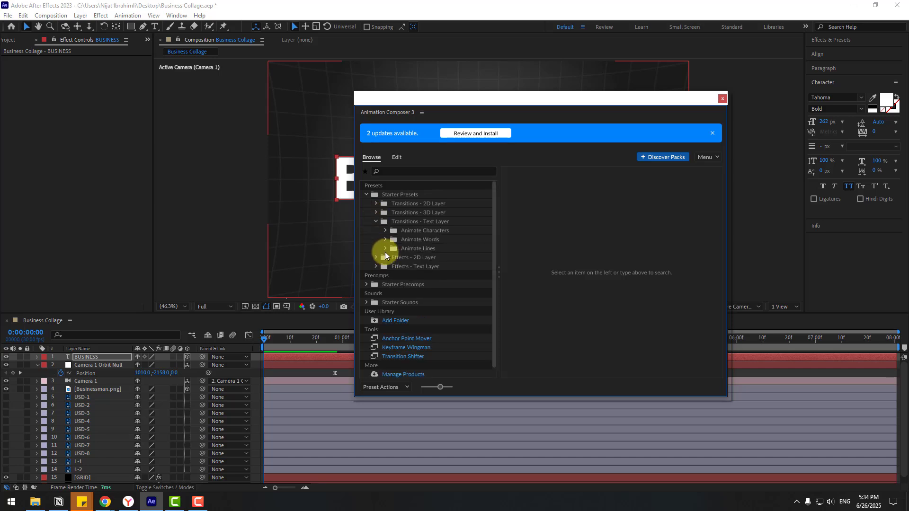
pyautogui.click(385, 231)
pyautogui.click(424, 258)
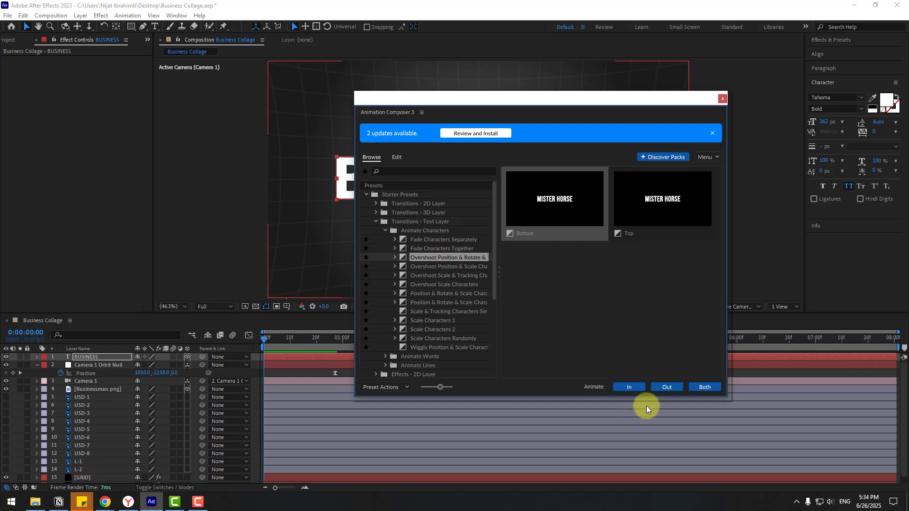
pyautogui.click(634, 388)
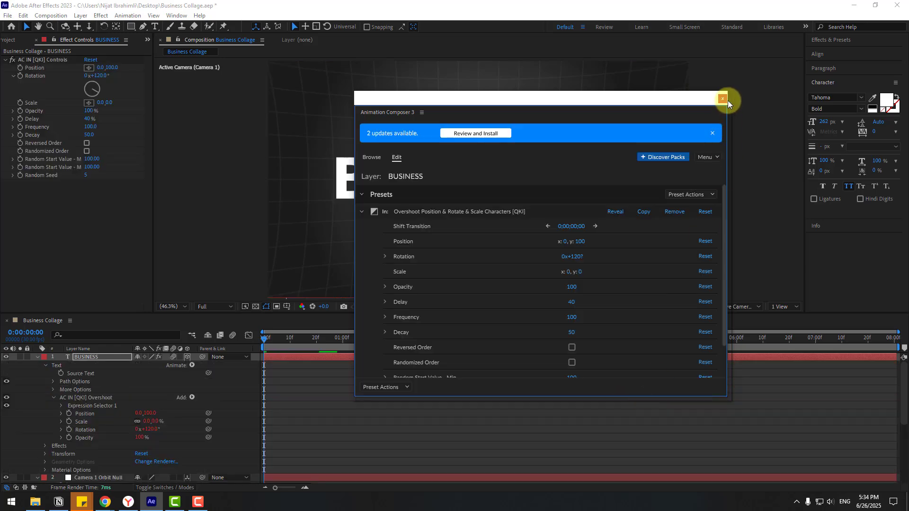
pyautogui.click(723, 98)
pyautogui.click(37, 356)
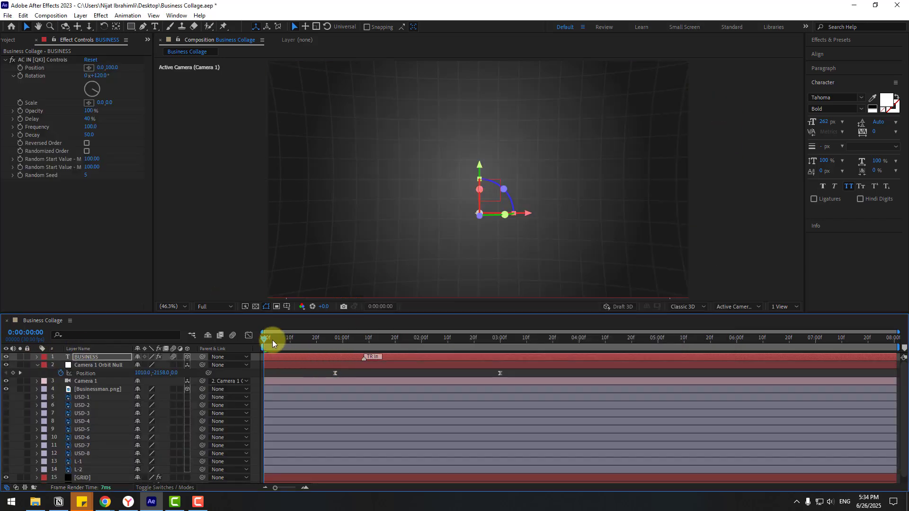
# Keyframe BUSINESS Scale at 0:00:00:28, shrinking it from 420% to 208% at 3 seconds
pyautogui.moveTo(272, 340); pyautogui.dragTo(364, 339)
pyautogui.click(69, 374)
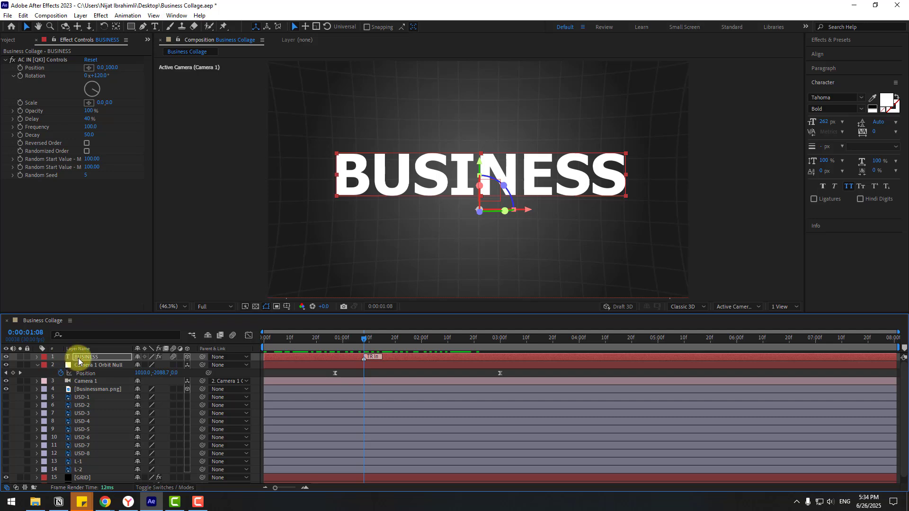
pyautogui.click(334, 339)
pyautogui.click(336, 340)
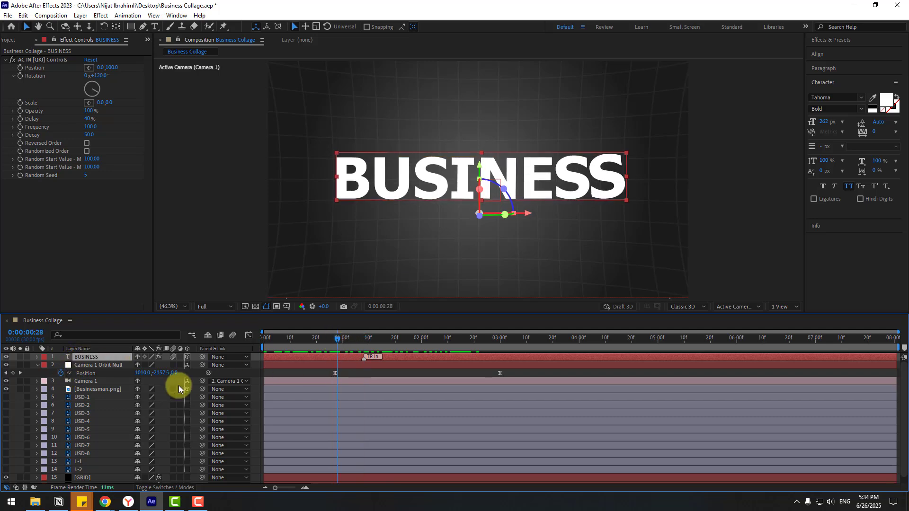
pyautogui.press('s')
pyautogui.click(62, 365)
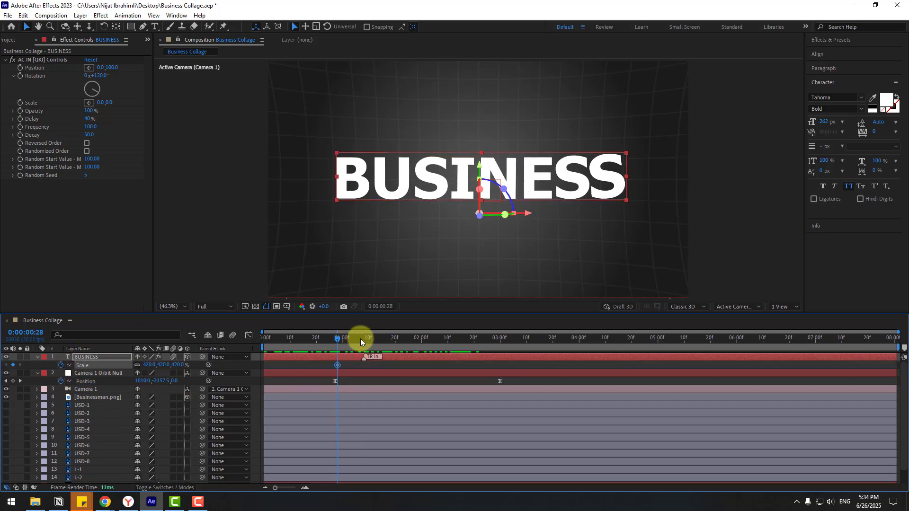
pyautogui.moveTo(359, 339); pyautogui.dragTo(500, 342)
pyautogui.moveTo(156, 365); pyautogui.dragTo(71, 355)
pyautogui.scroll(-2, 399, 234)
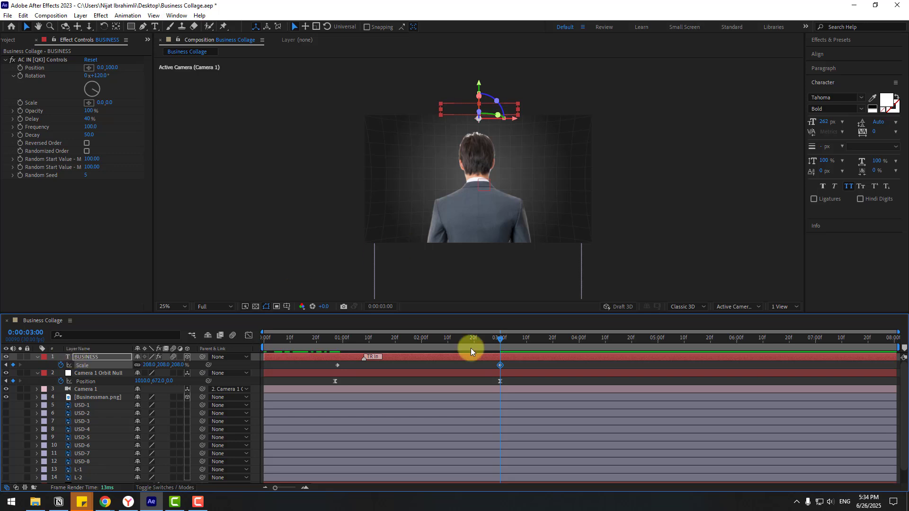
pyautogui.moveTo(344, 338); pyautogui.dragTo(336, 337)
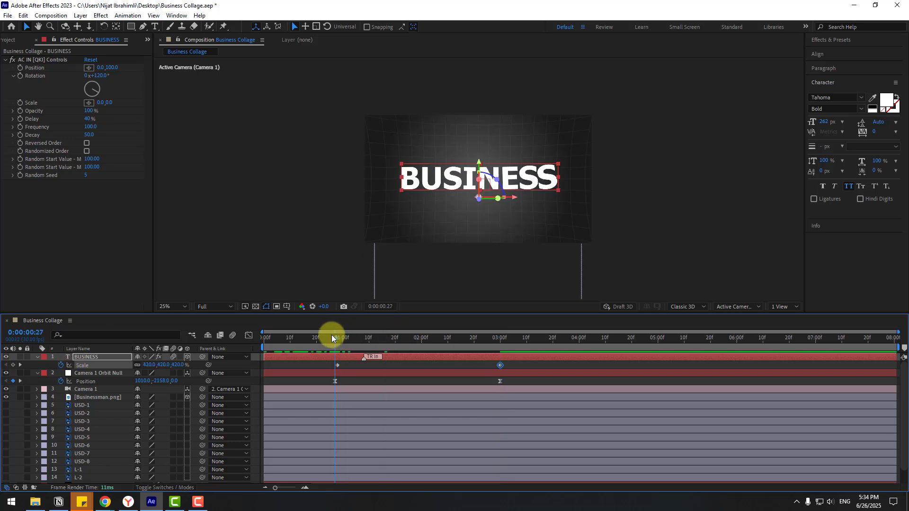
# Keyframe BUSINESS Position and lower the text above the businessman by 3 seconds
pyautogui.hotkey('shift', 'p')
pyautogui.click(61, 365)
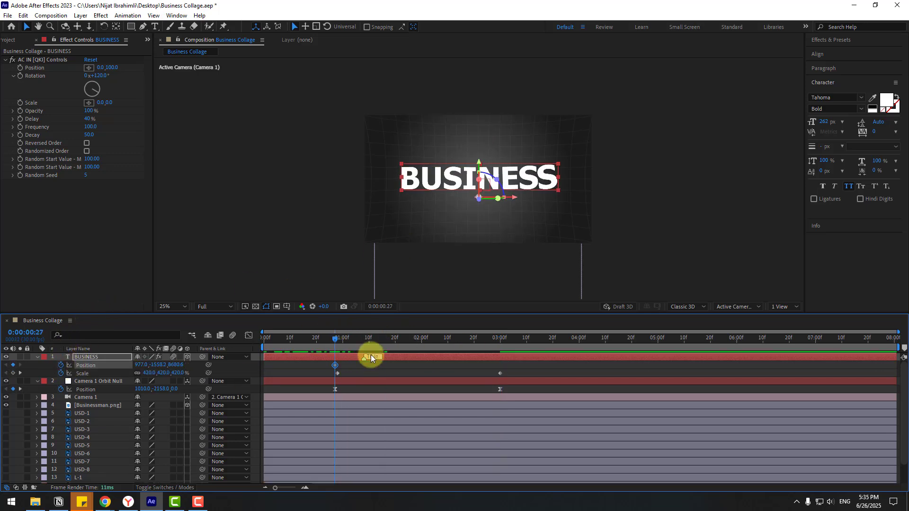
pyautogui.moveTo(476, 342); pyautogui.dragTo(500, 342)
pyautogui.moveTo(160, 365); pyautogui.dragTo(629, 328)
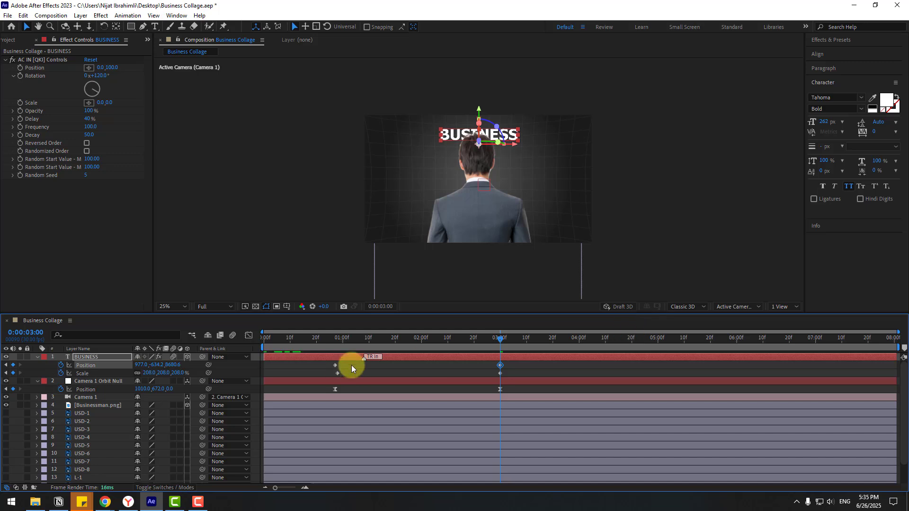
pyautogui.moveTo(330, 338); pyautogui.dragTo(334, 374)
pyautogui.press('space')
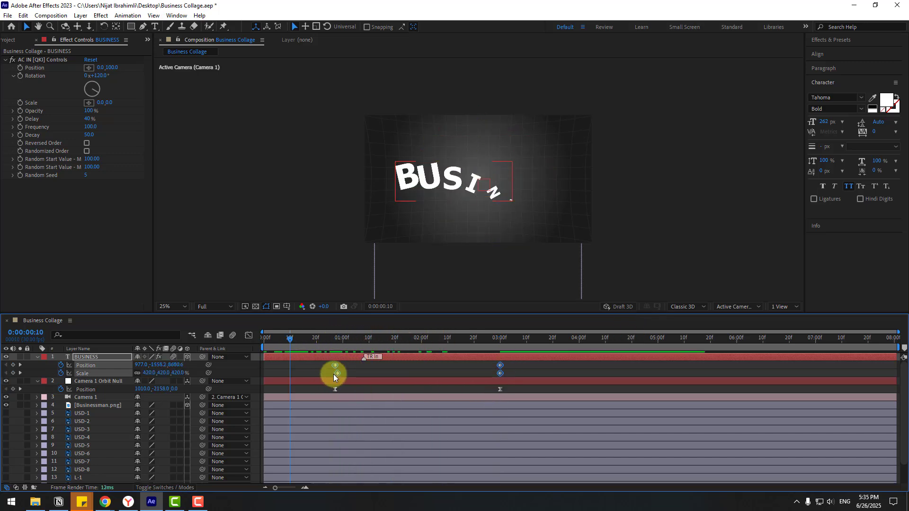
# Apply Easy Ease to the BUSINESS keyframes and fit the composition in the viewer
pyautogui.rightClick(337, 374)
pyautogui.moveTo(426, 366)
pyautogui.click(467, 398)
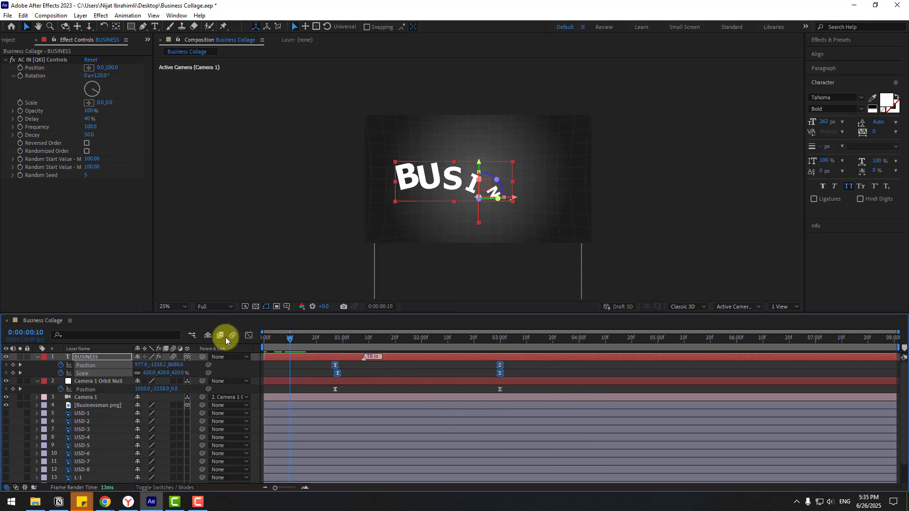
pyautogui.click(169, 307)
pyautogui.click(169, 326)
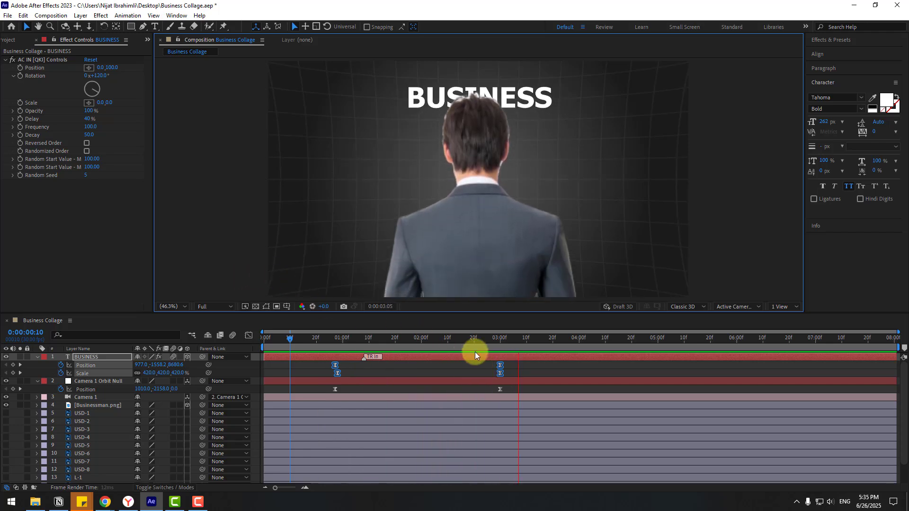
pyautogui.moveTo(473, 339); pyautogui.dragTo(503, 339)
# Add an orbit null Position keyframe at 0:00:05:03 with Z -43970, revealing the whole businessman
pyautogui.press('u')
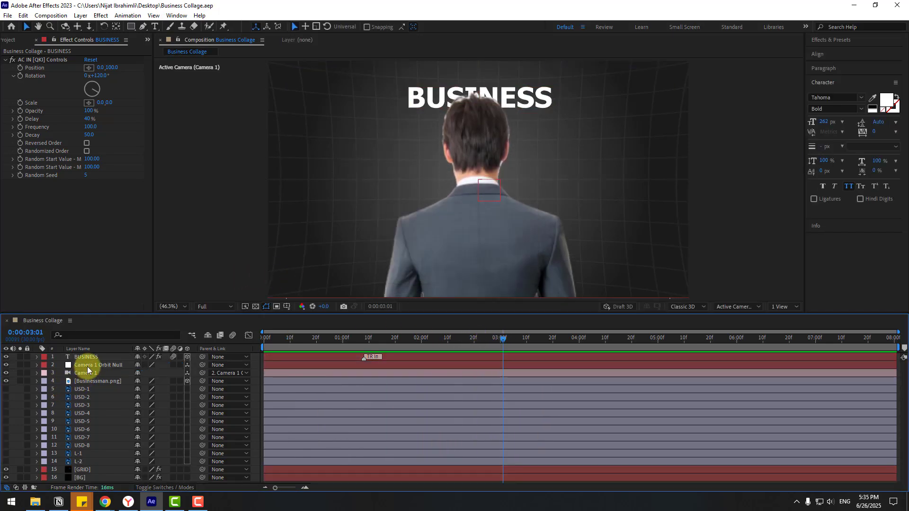
pyautogui.click(90, 365)
pyautogui.press('p')
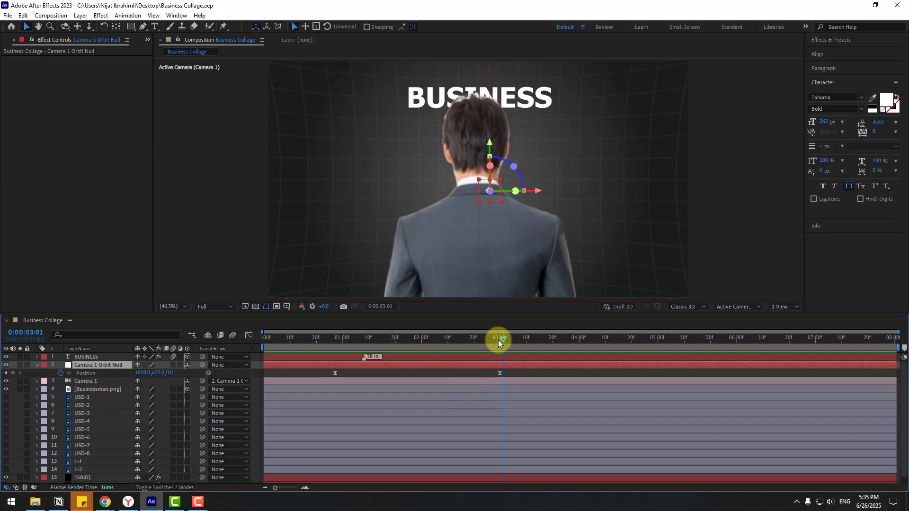
pyautogui.moveTo(501, 340); pyautogui.dragTo(666, 348)
pyautogui.moveTo(166, 374); pyautogui.dragTo(92, 400)
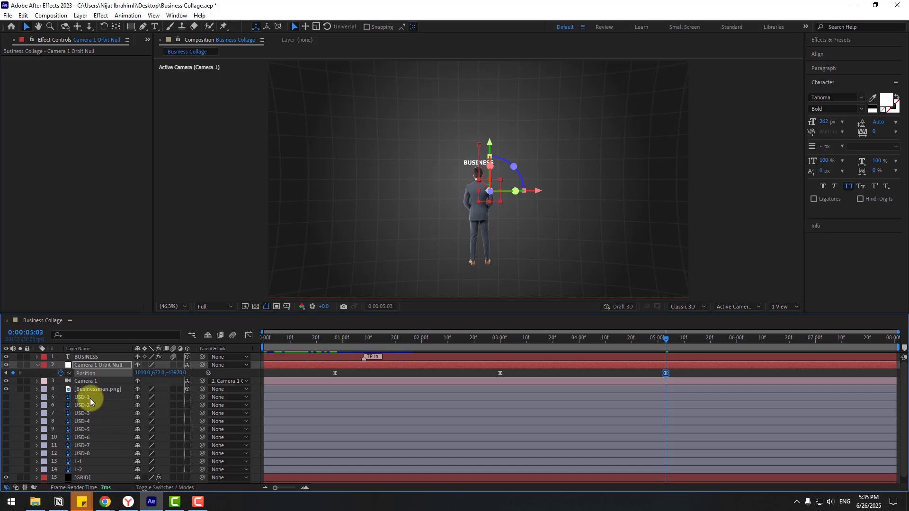
pyautogui.click(90, 399)
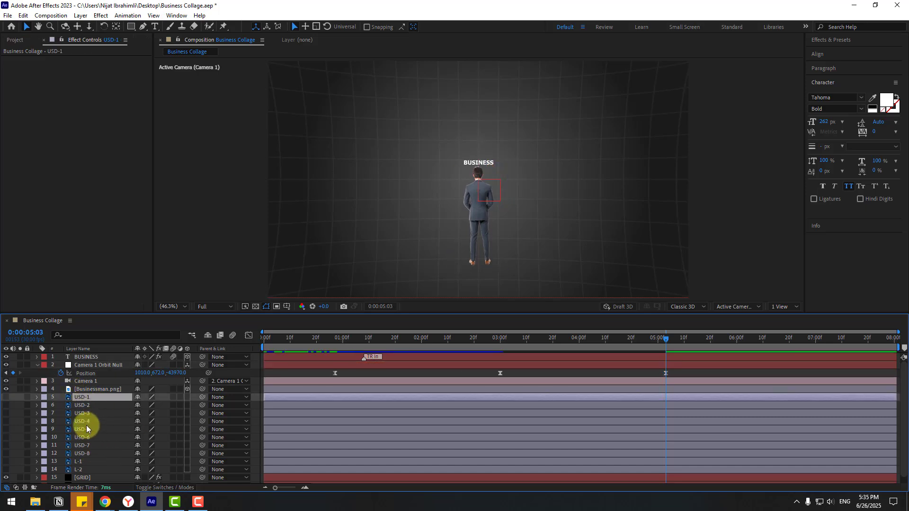
pyautogui.keyDown('shift'); pyautogui.click(85, 454); pyautogui.keyUp('shift')
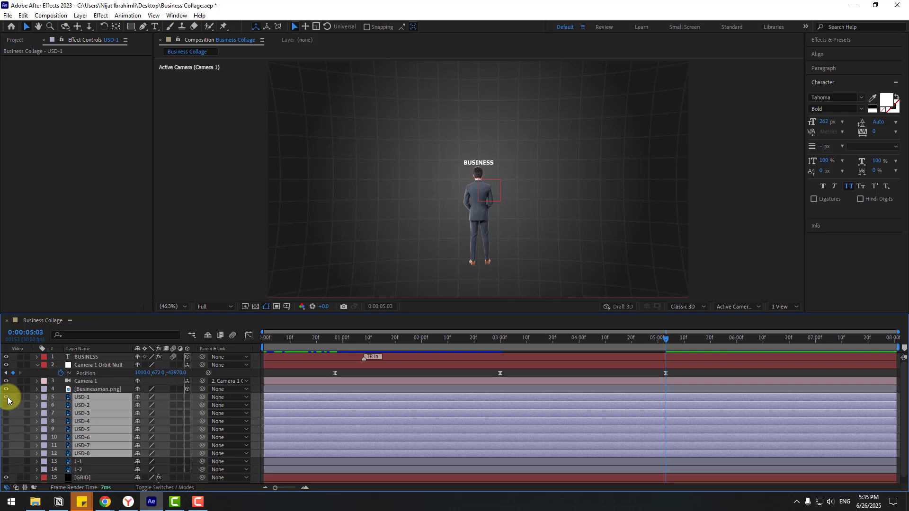
# Make the dollar bill layers visible and 3D, and switch the viewer to Top view
pyautogui.click(6, 396)
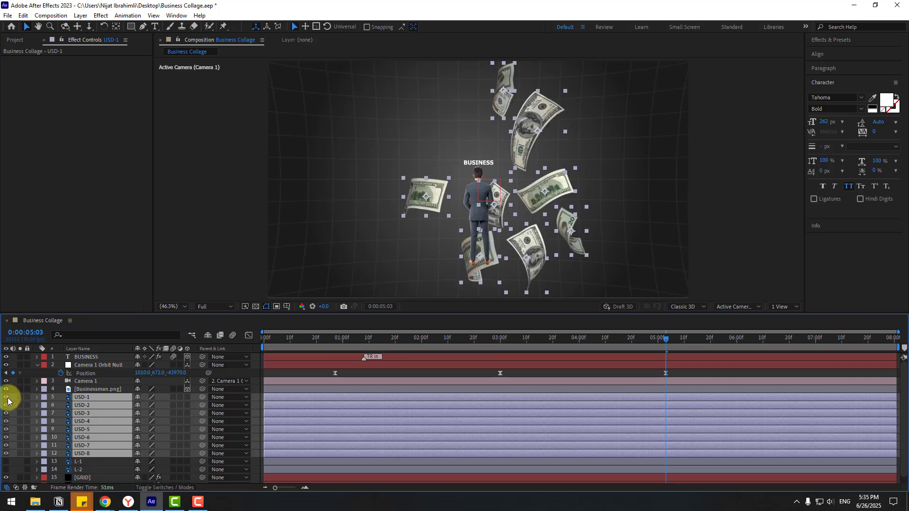
pyautogui.click(188, 399)
pyautogui.click(737, 307)
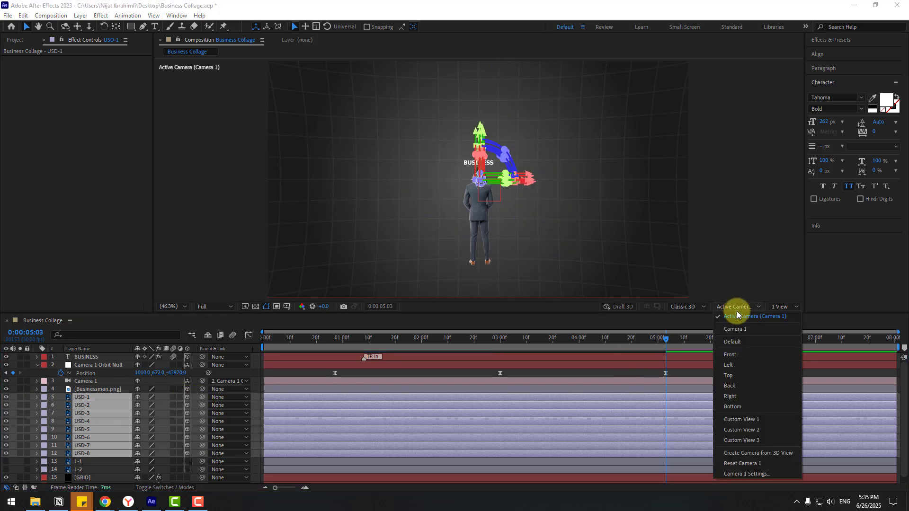
pyautogui.click(731, 376)
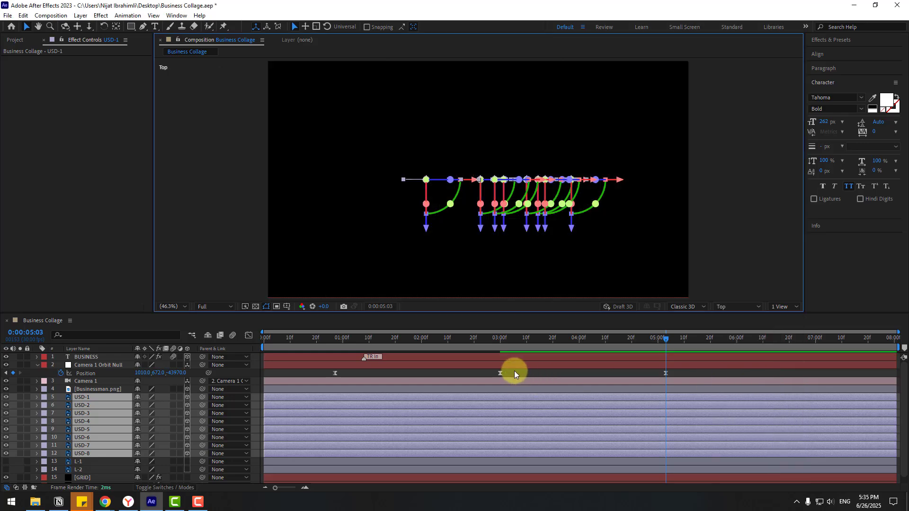
pyautogui.click(514, 371)
pyautogui.scroll(-2, 441, 233)
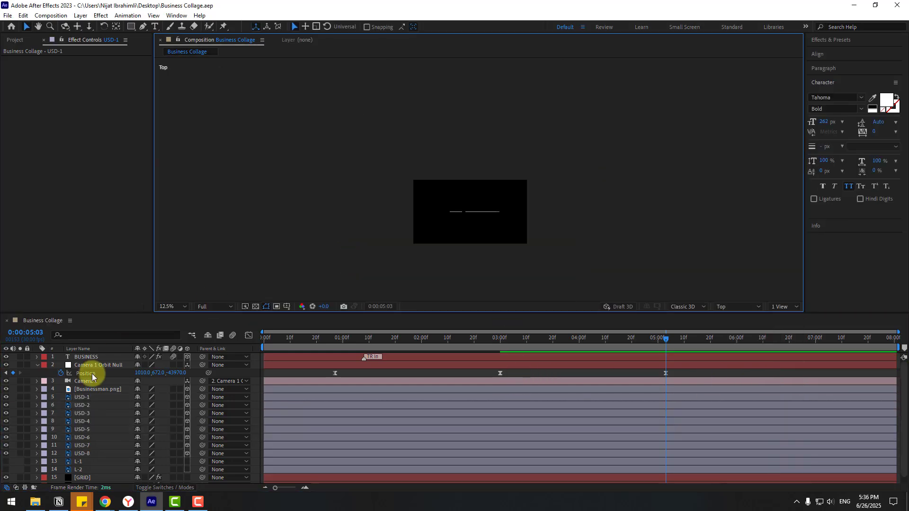
# Push USD-1, USD-2 and USD-3 back along the Z axis
pyautogui.click(84, 388)
pyautogui.scroll(-2, 407, 237)
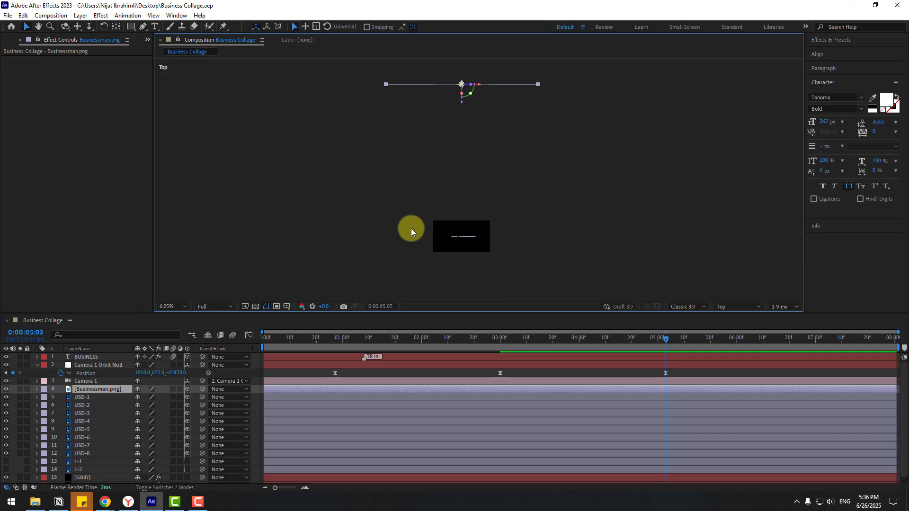
pyautogui.click(80, 398)
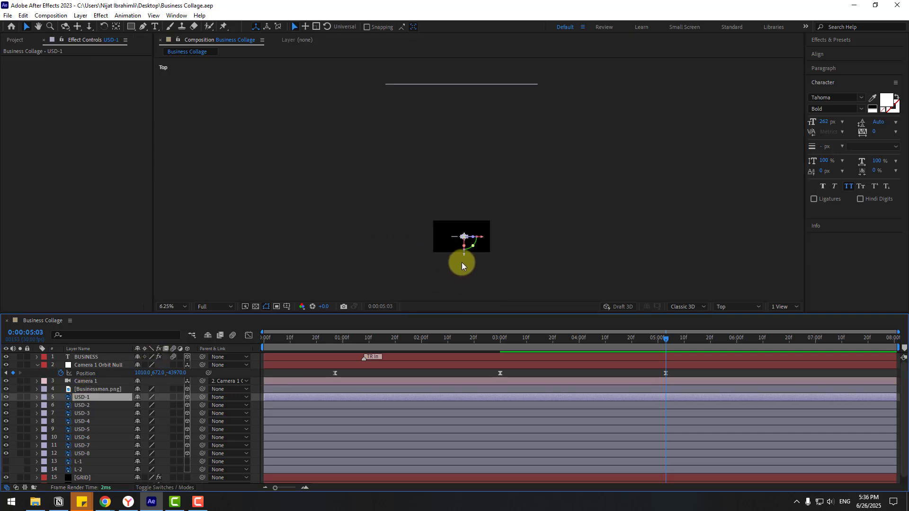
pyautogui.moveTo(465, 260); pyautogui.dragTo(486, 149)
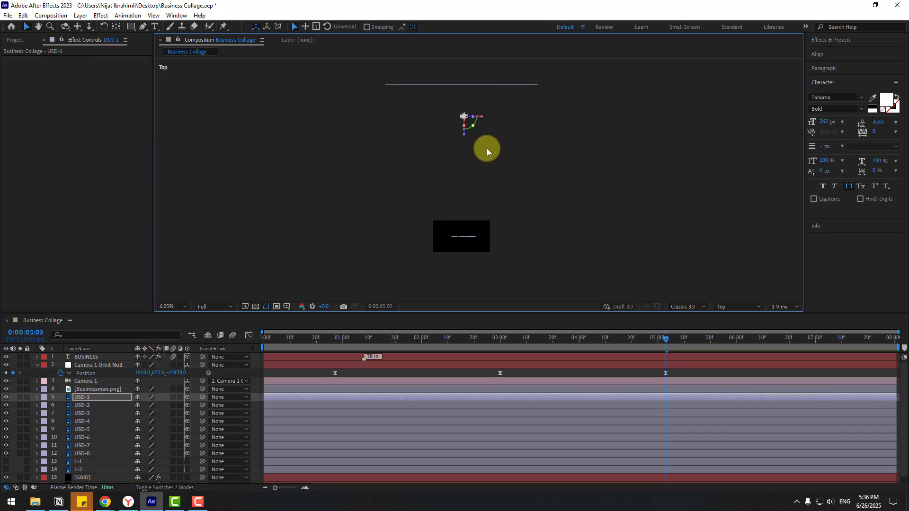
pyautogui.click(82, 406)
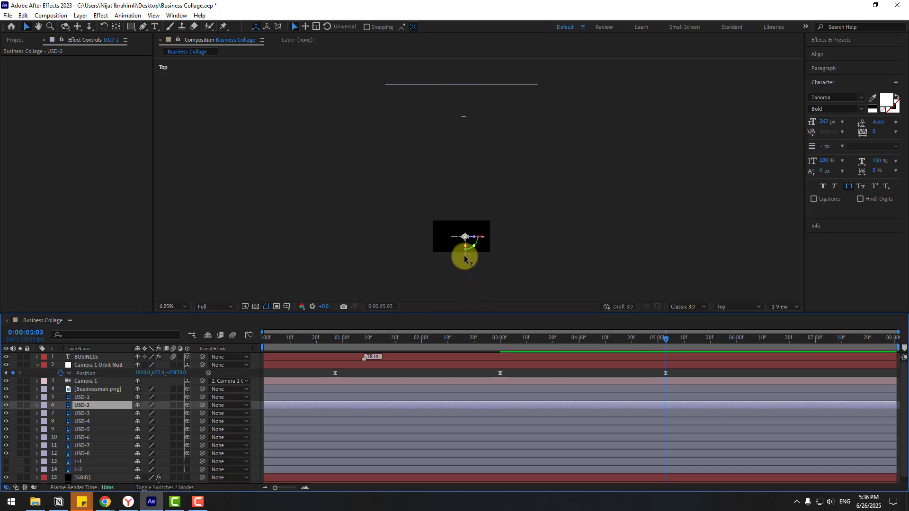
pyautogui.moveTo(465, 256); pyautogui.dragTo(491, 152)
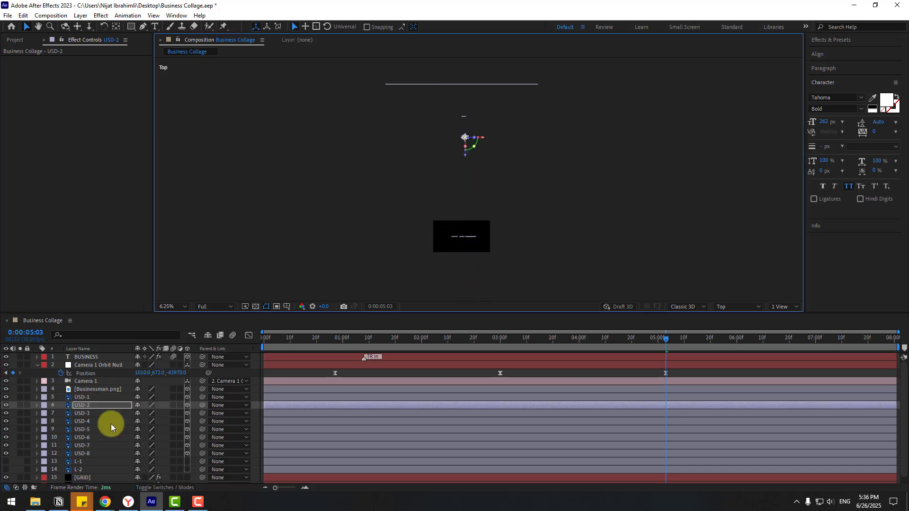
pyautogui.click(92, 415)
pyautogui.moveTo(471, 254); pyautogui.dragTo(479, 172)
# Move USD-4, USD-5 and USD-6 to different depths, then select USD-7 and USD-8
pyautogui.click(74, 421)
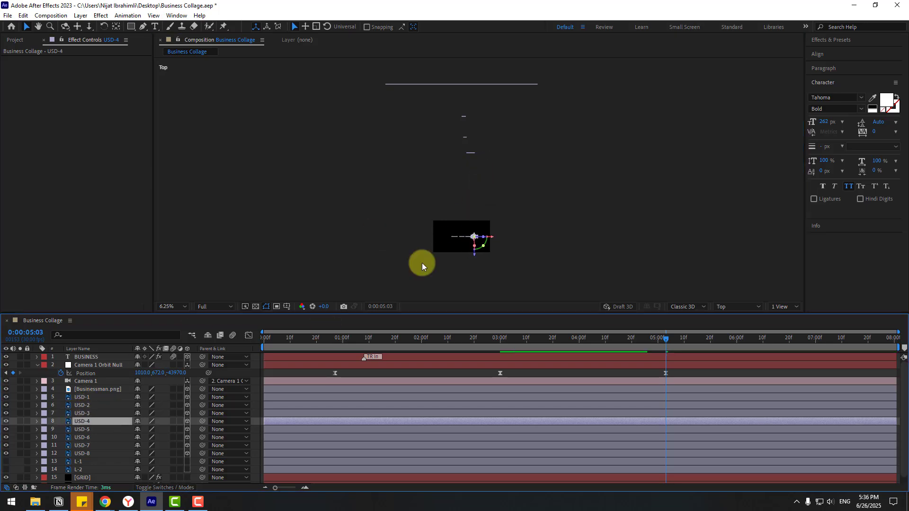
pyautogui.moveTo(473, 256); pyautogui.dragTo(486, 193)
pyautogui.click(84, 429)
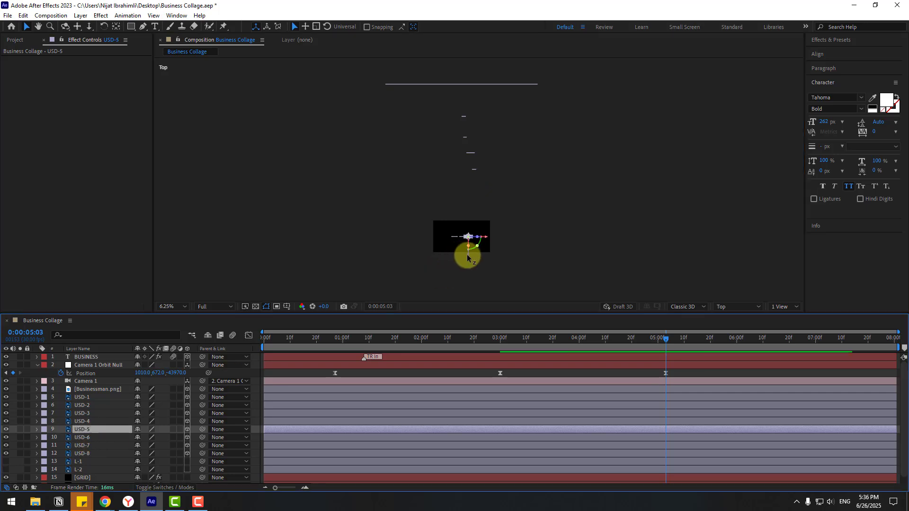
pyautogui.moveTo(467, 256); pyautogui.dragTo(474, 207)
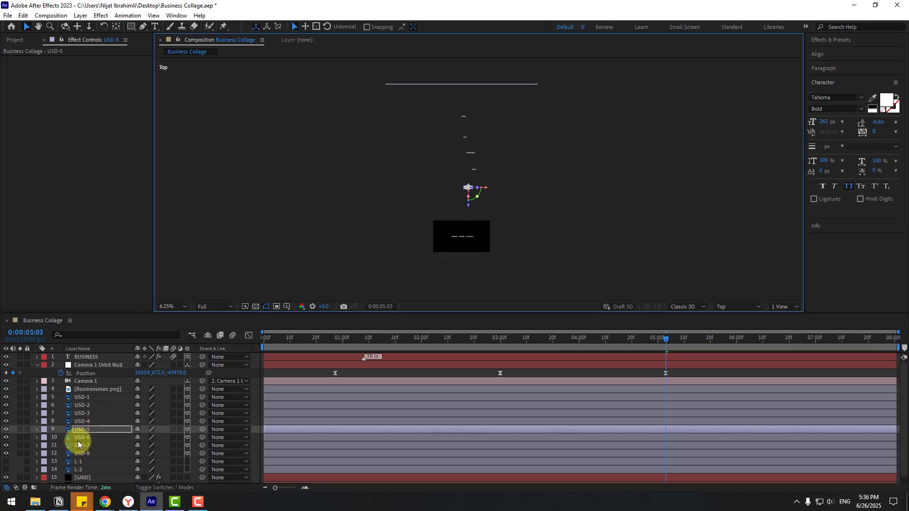
pyautogui.click(80, 438)
pyautogui.moveTo(463, 258)
pyautogui.mouseDown()
pyautogui.moveTo(473, 213)
pyautogui.moveTo(456, 238)
pyautogui.moveTo(470, 246)
pyautogui.mouseUp()
pyautogui.click(81, 445)
pyautogui.click(79, 455)
# Return the viewer to Active Camera at Fit magnification and preview the bills
pyautogui.click(728, 306)
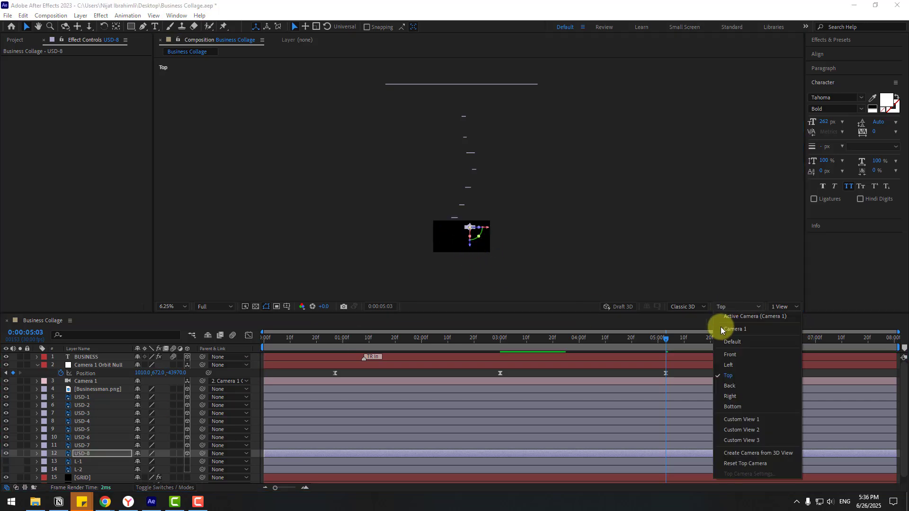
pyautogui.click(752, 421)
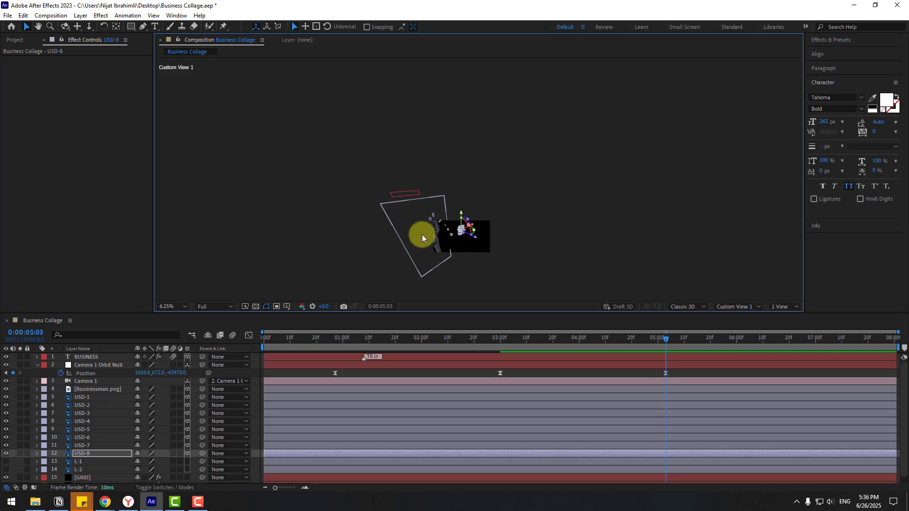
pyautogui.scroll(4, 422, 234)
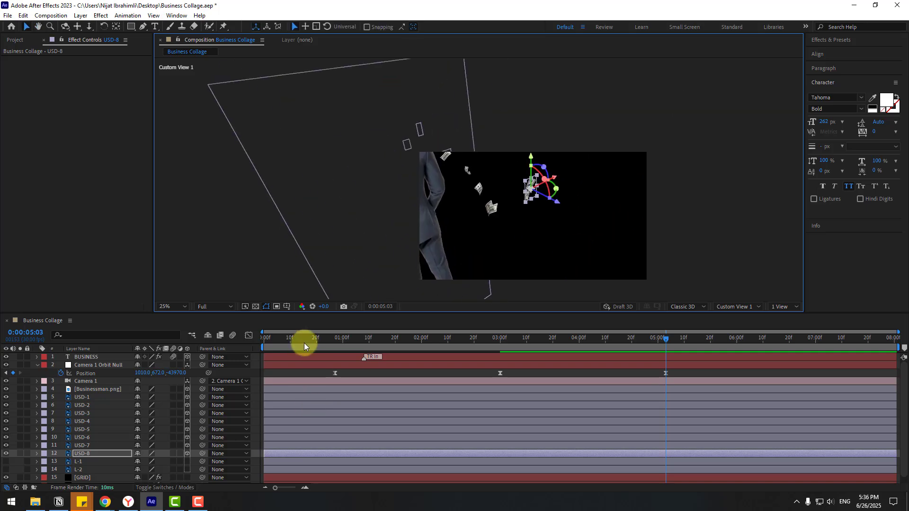
pyautogui.moveTo(305, 341); pyautogui.dragTo(484, 343)
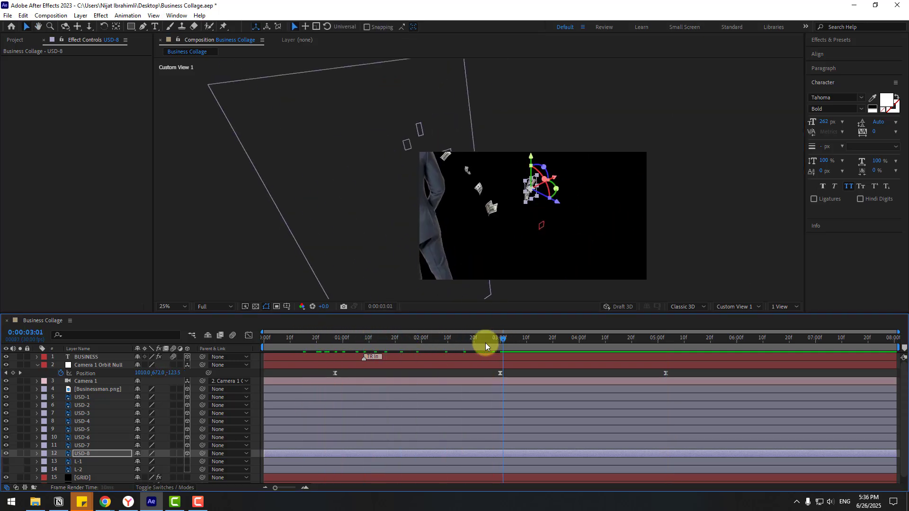
pyautogui.click(724, 310)
pyautogui.click(725, 317)
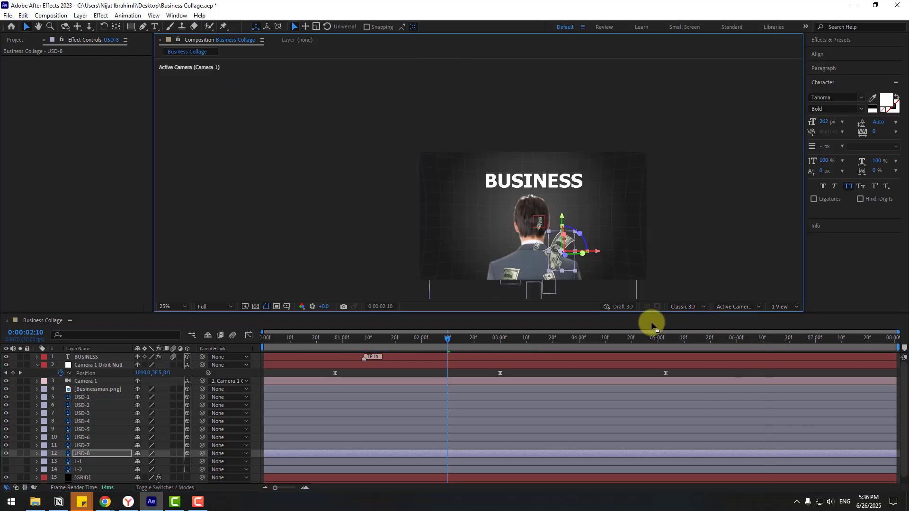
pyautogui.click(178, 306)
pyautogui.click(187, 326)
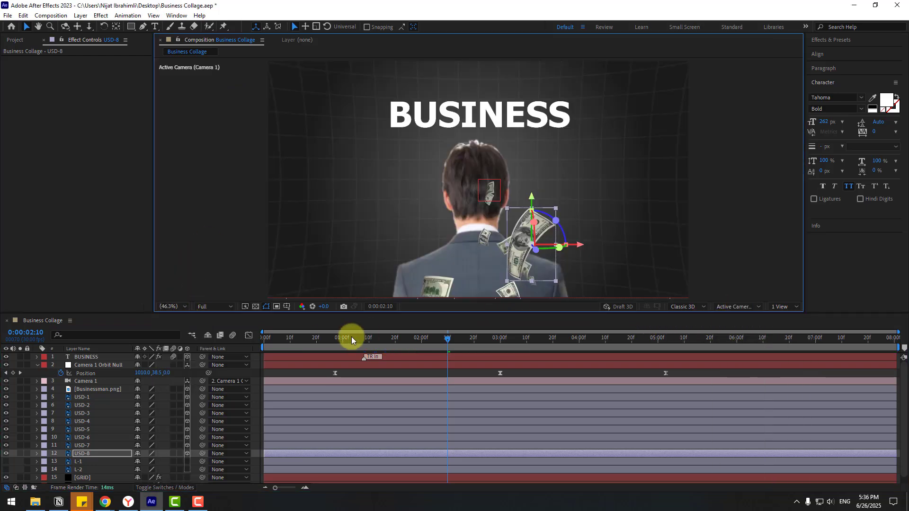
pyautogui.moveTo(351, 337); pyautogui.dragTo(411, 338)
pyautogui.click(448, 336)
pyautogui.press('space')
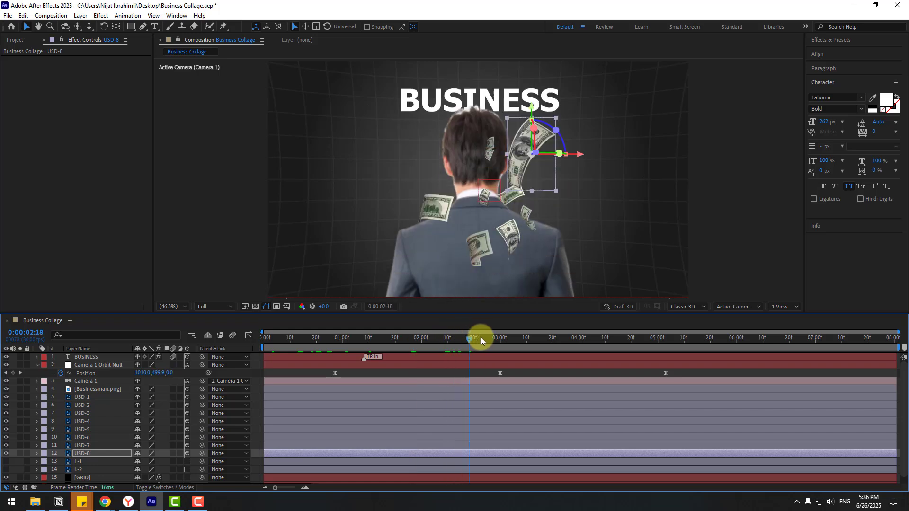
# Scale all eight bill layers, USD-1 to USD-8, from 534% to 886%
pyautogui.click(83, 399)
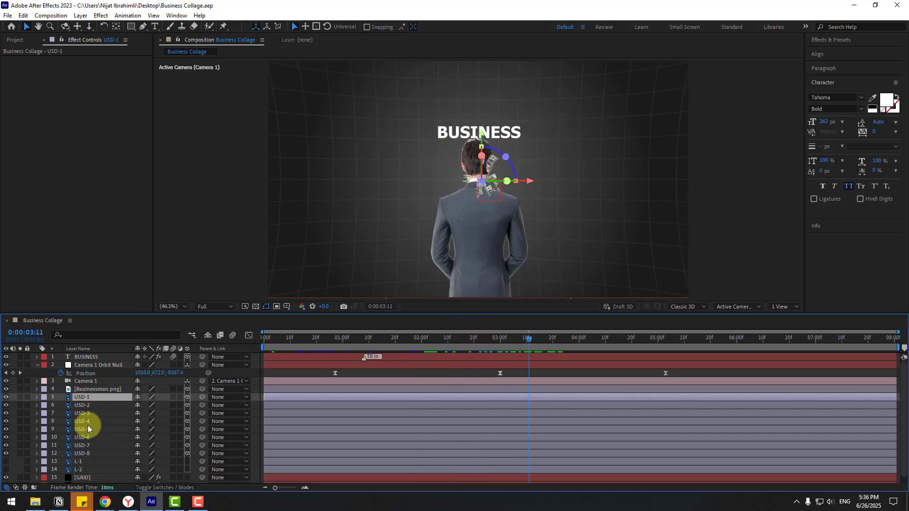
pyautogui.keyDown('shift'); pyautogui.click(84, 453); pyautogui.keyUp('shift')
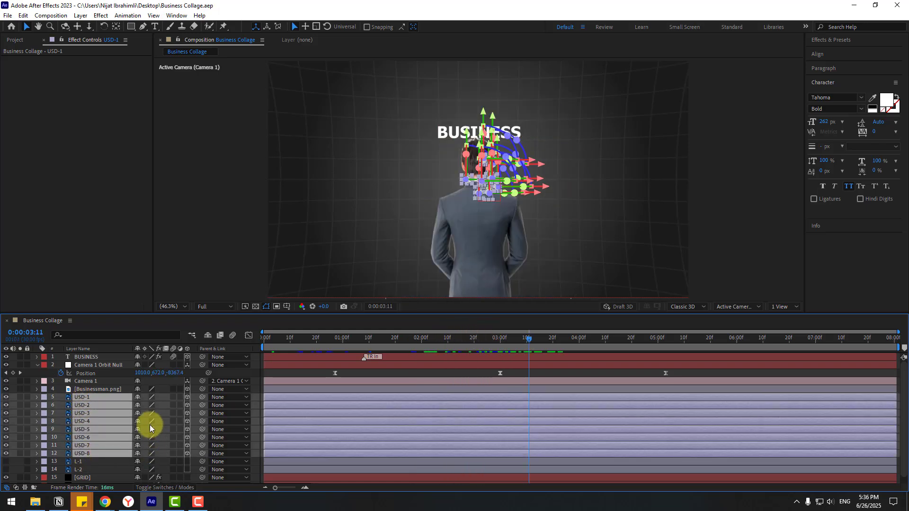
pyautogui.press('s')
pyautogui.moveTo(162, 406); pyautogui.dragTo(474, 365)
pyautogui.click(180, 429)
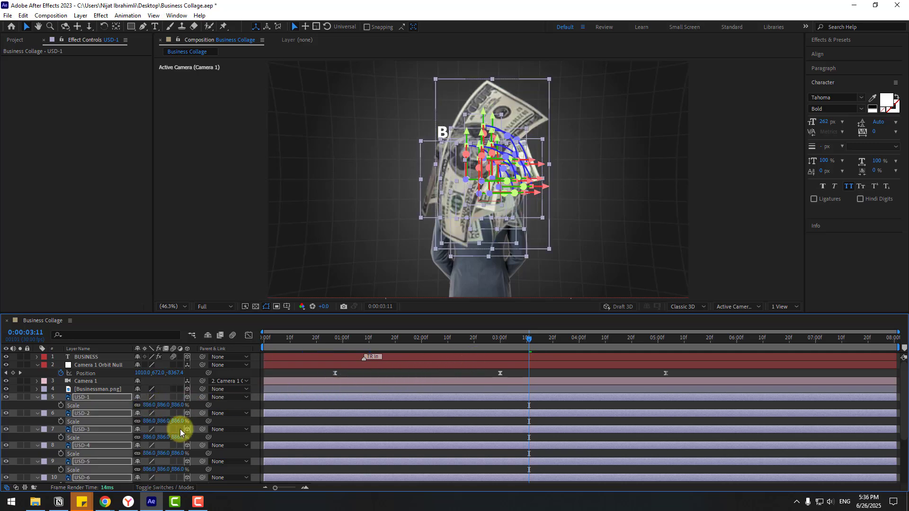
# Move the USD-1 bill to the upper left and USD-2 to the right side
pyautogui.press('s')
pyautogui.click(83, 398)
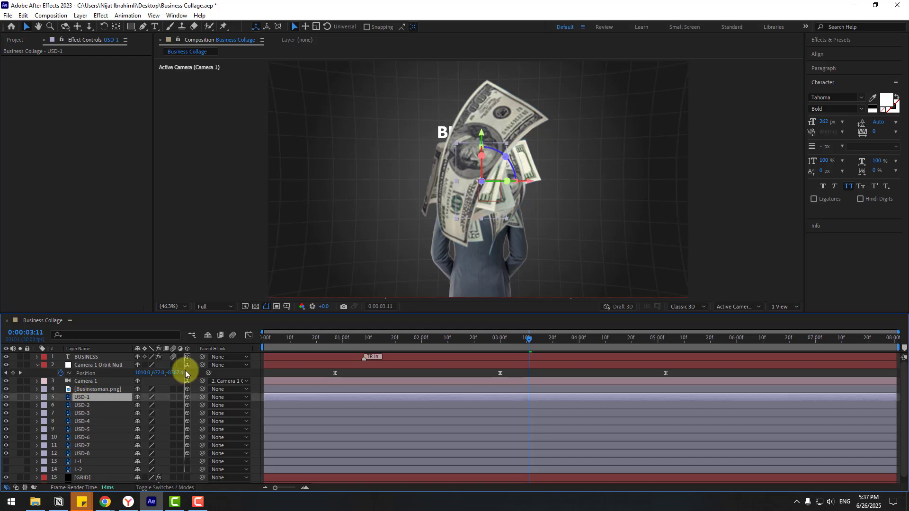
pyautogui.moveTo(432, 173); pyautogui.dragTo(350, 129)
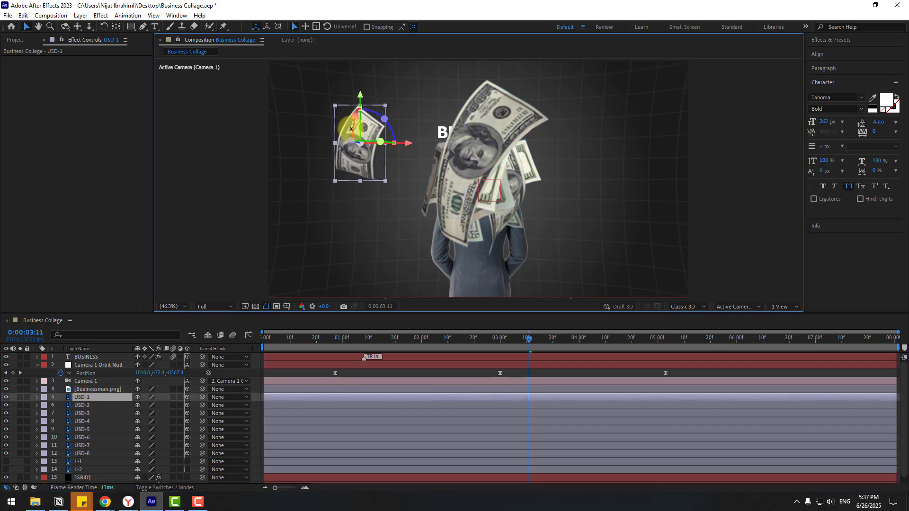
pyautogui.click(97, 405)
pyautogui.moveTo(483, 171); pyautogui.dragTo(630, 160)
# Bring the USD-1 bill nearer the camera through its Position values
pyautogui.click(97, 421)
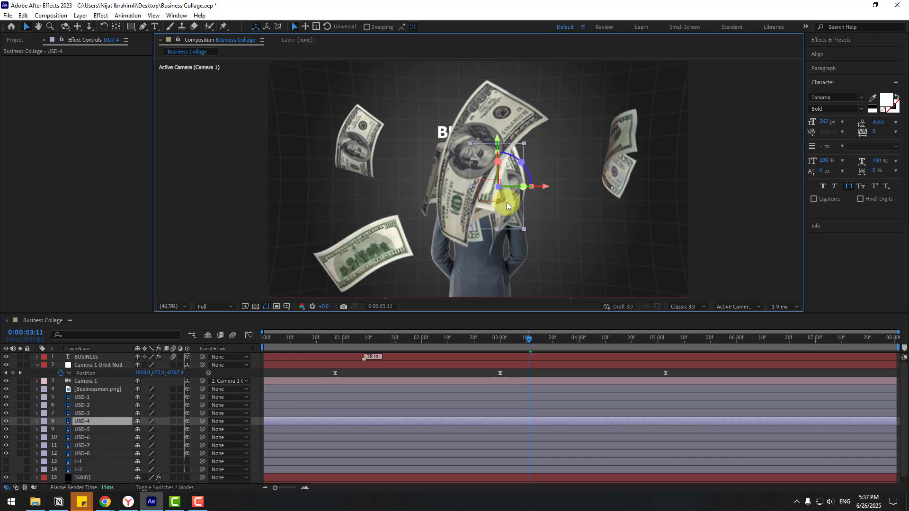
pyautogui.hotkey('ctrl', 'Down')
pyautogui.hotkey('ctrl', 'Down')
pyautogui.hotkey('ctrl', 'Down')
pyautogui.hotkey('ctrl', 'Down')
pyautogui.press('space')
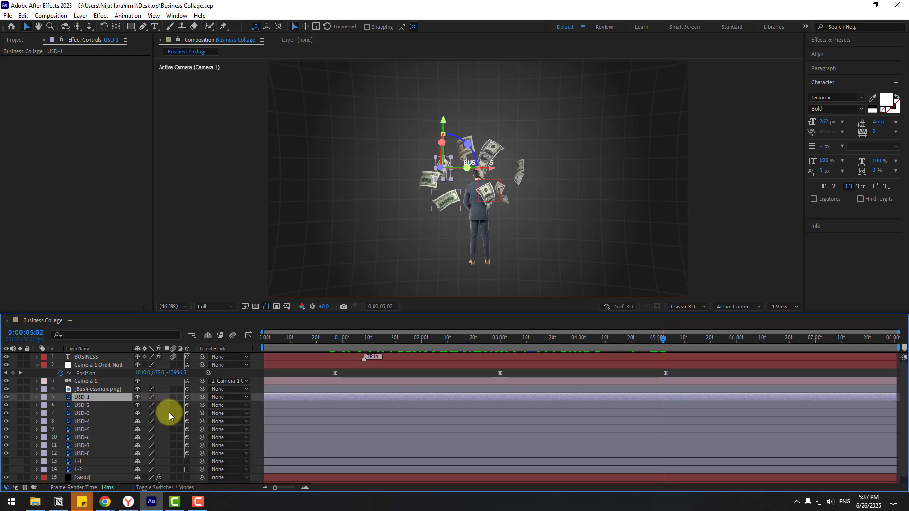
pyautogui.press('p')
pyautogui.moveTo(289, 386); pyautogui.dragTo(79, 399)
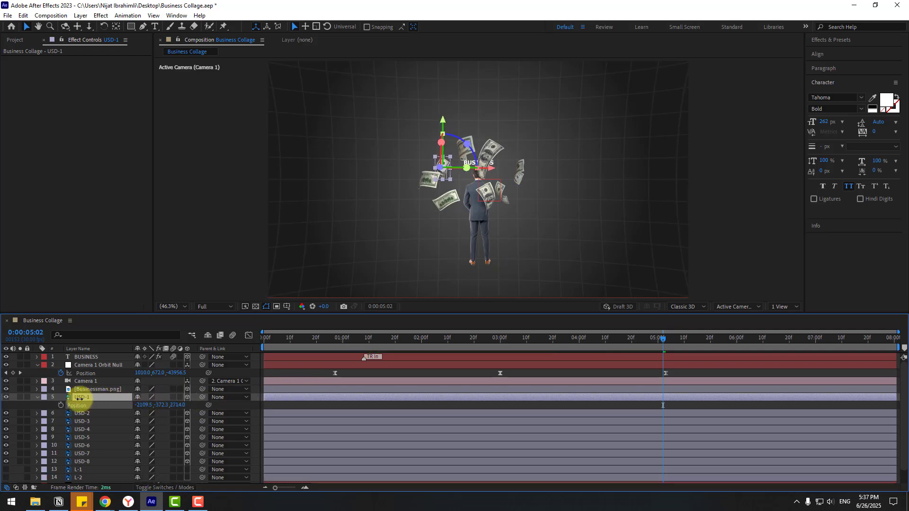
pyautogui.moveTo(663, 406); pyautogui.dragTo(663, 405)
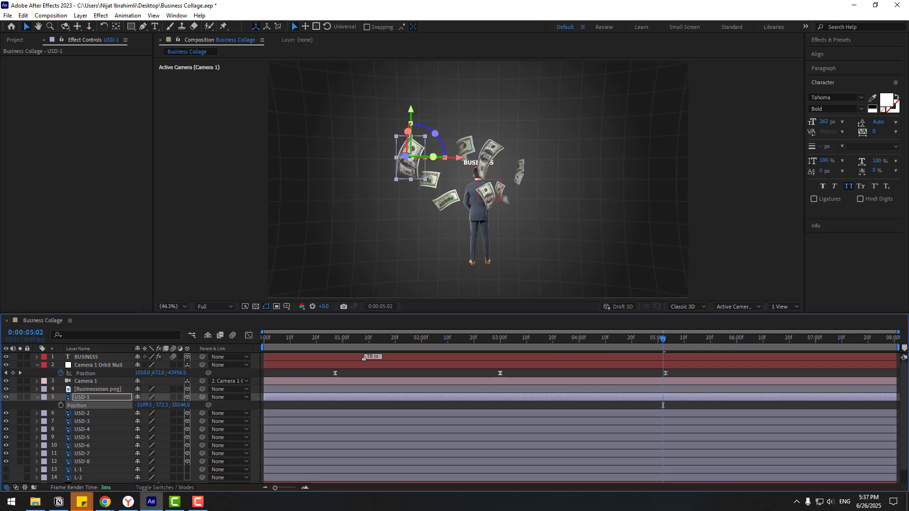
pyautogui.moveTo(143, 406); pyautogui.dragTo(291, 389)
pyautogui.moveTo(618, 342)
pyautogui.mouseDown()
pyautogui.moveTo(500, 346)
pyautogui.moveTo(616, 339)
pyautogui.mouseUp()
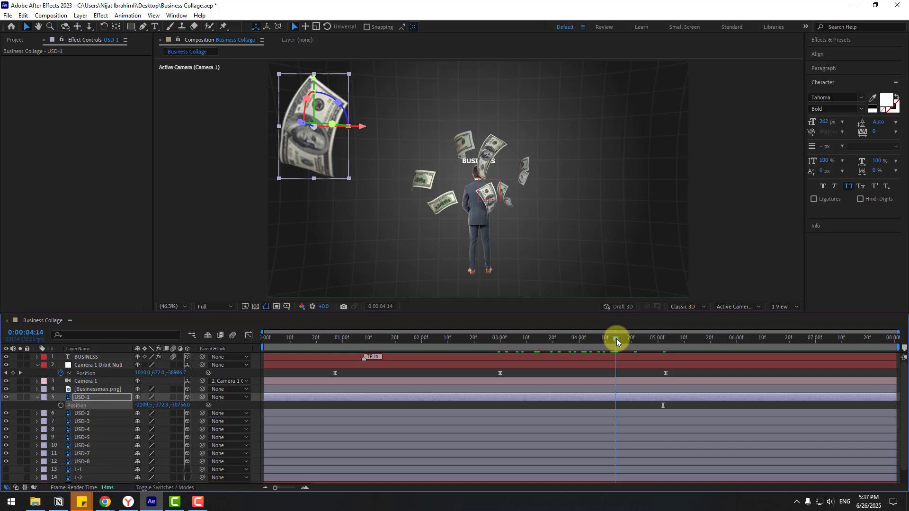
# Bring the USD-2 bill nearer the camera, then collapse the USD-1 and USD-2 properties
pyautogui.click(82, 415)
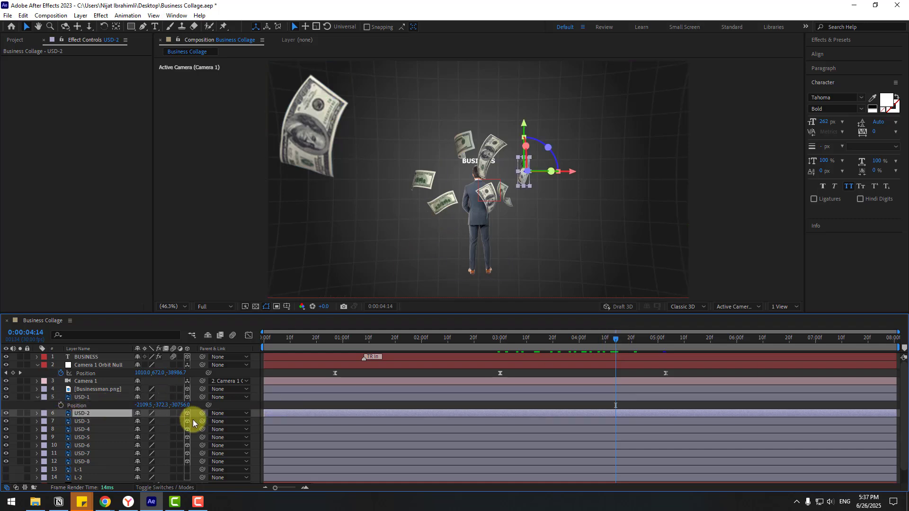
pyautogui.press('p')
pyautogui.moveTo(53, 436); pyautogui.dragTo(28, 436)
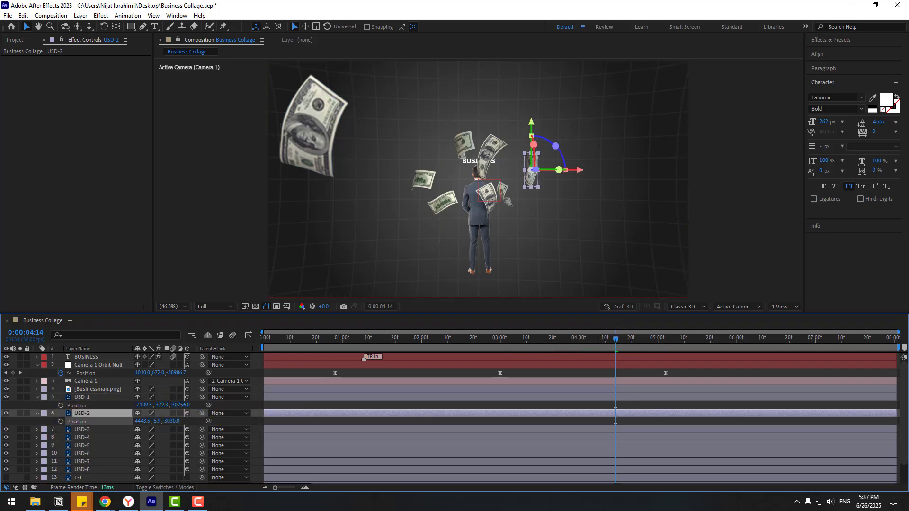
pyautogui.moveTo(172, 421); pyautogui.dragTo(104, 422)
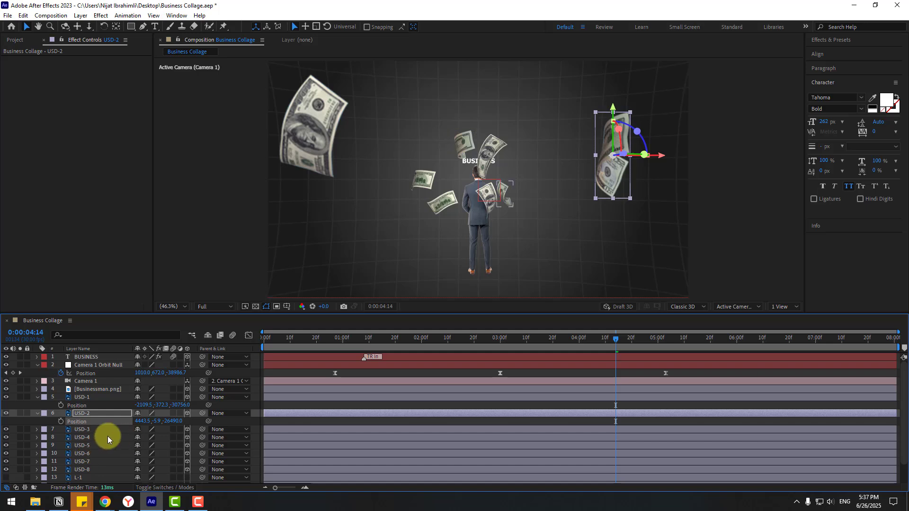
pyautogui.click(37, 398)
pyautogui.click(36, 405)
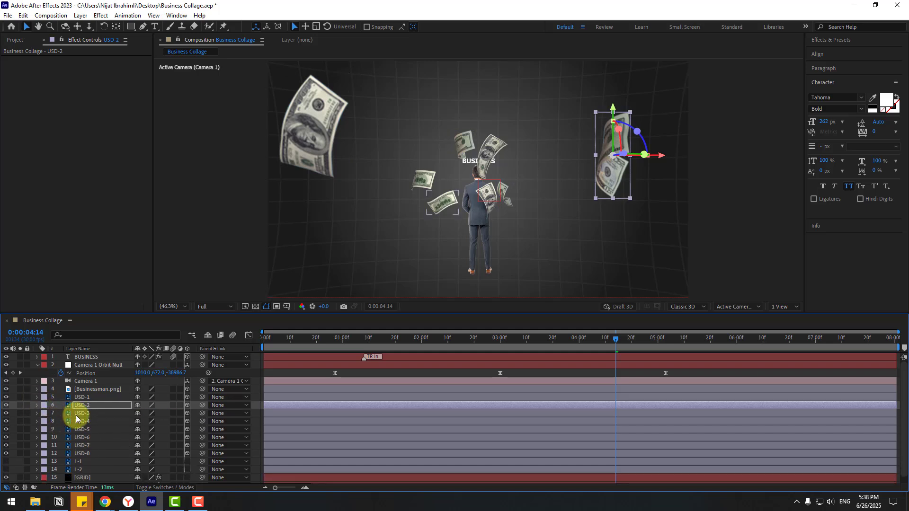
# Bring the USD-3 and USD-4 bills nearer the camera through their Position values
pyautogui.click(75, 414)
pyautogui.press('p')
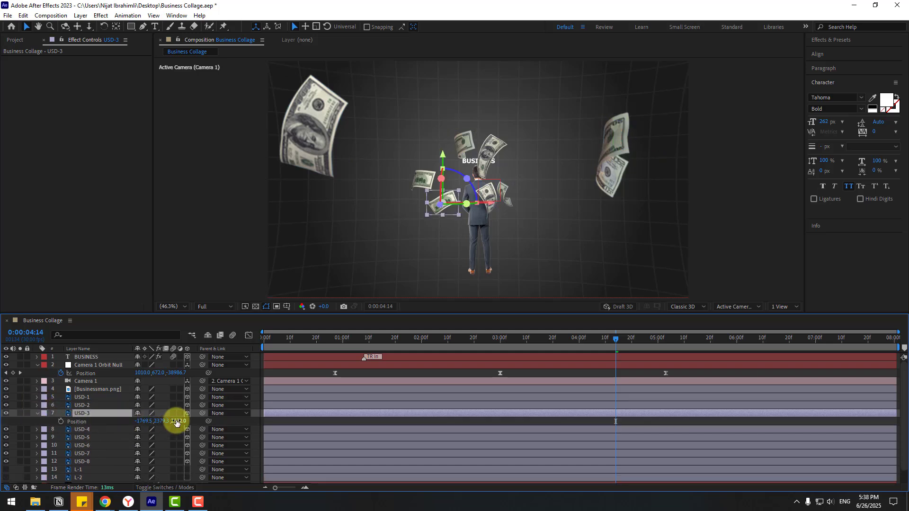
pyautogui.moveTo(177, 421); pyautogui.dragTo(615, 422)
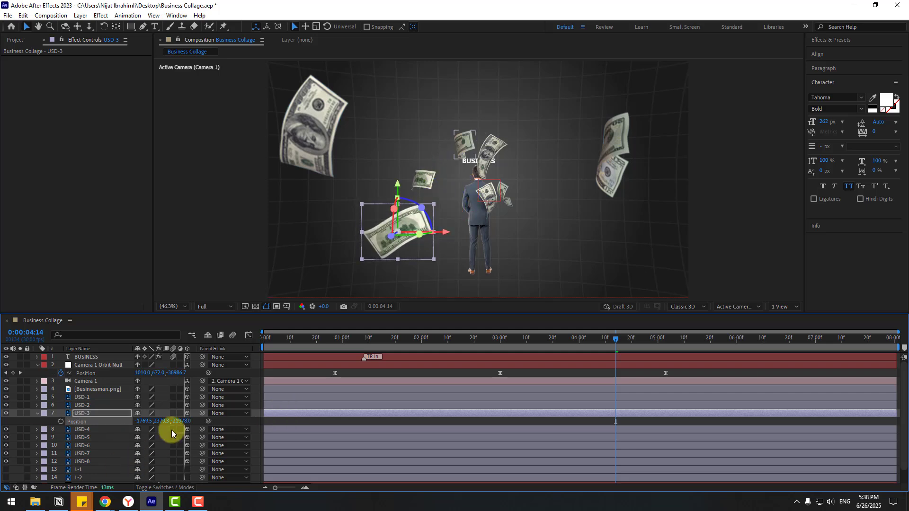
pyautogui.moveTo(163, 422); pyautogui.dragTo(615, 421)
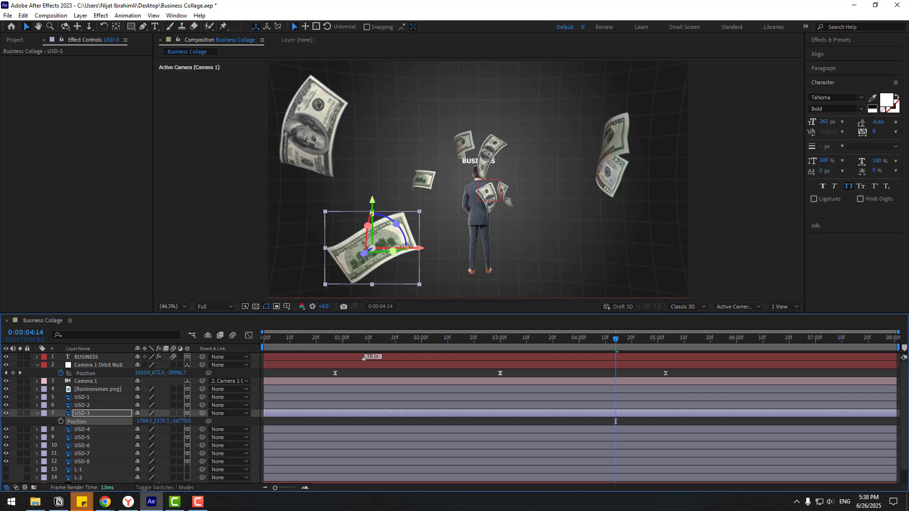
pyautogui.click(89, 431)
pyautogui.press('p')
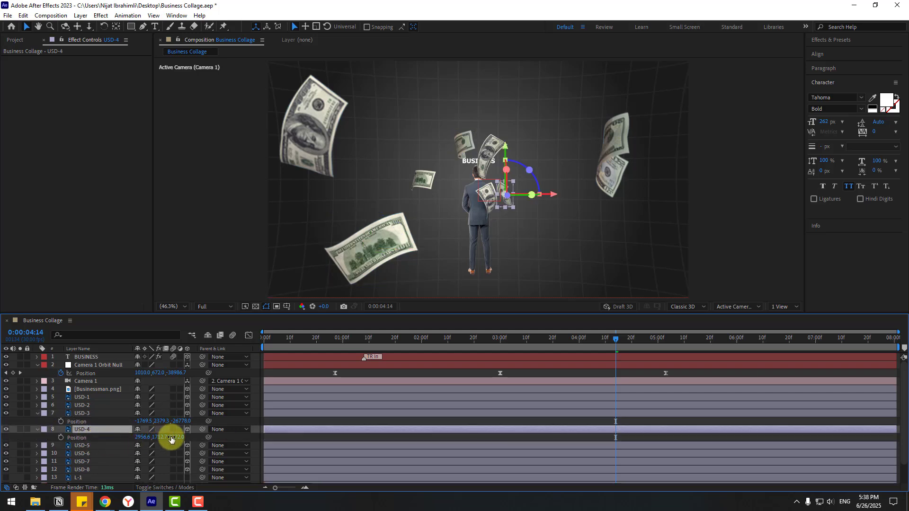
pyautogui.moveTo(171, 440); pyautogui.dragTo(19, 439)
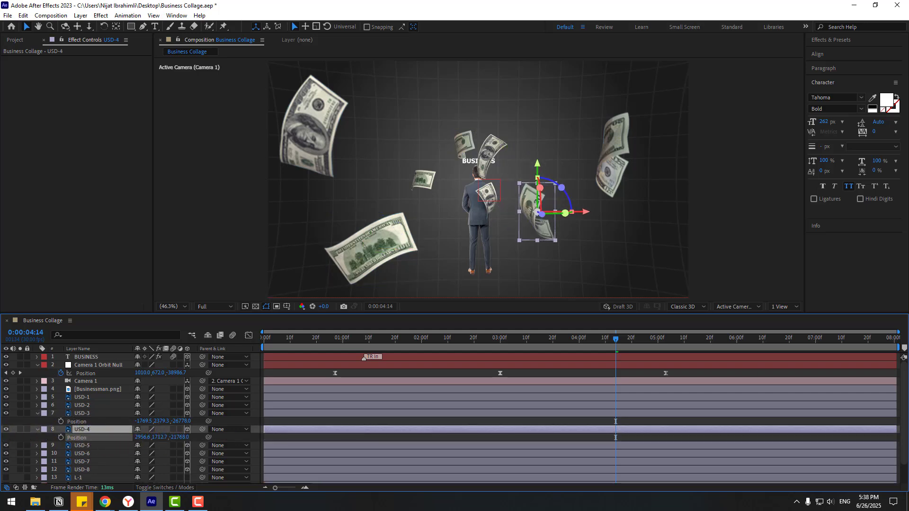
# Push the USD-5 bill deeper into the scene
pyautogui.moveTo(90, 440); pyautogui.dragTo(80, 440)
pyautogui.click(125, 448)
pyautogui.press('p')
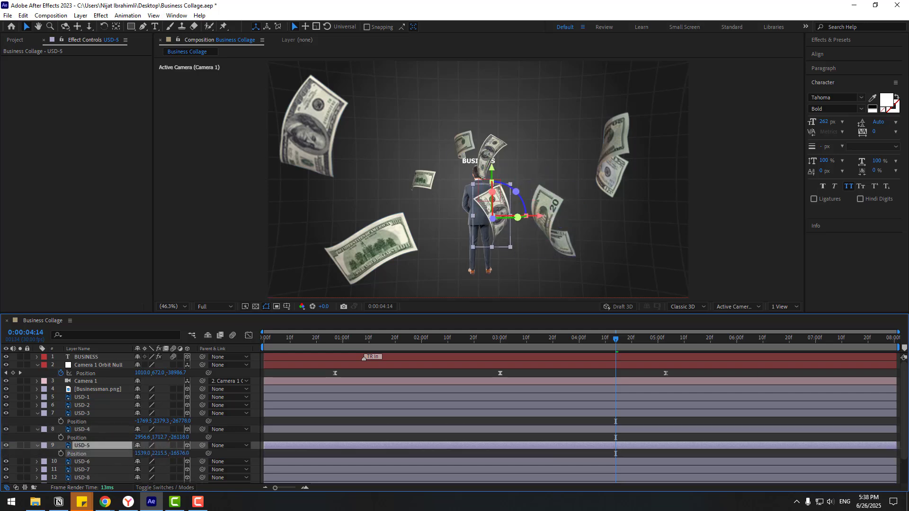
pyautogui.moveTo(513, 213); pyautogui.dragTo(517, 248)
pyautogui.press('k')
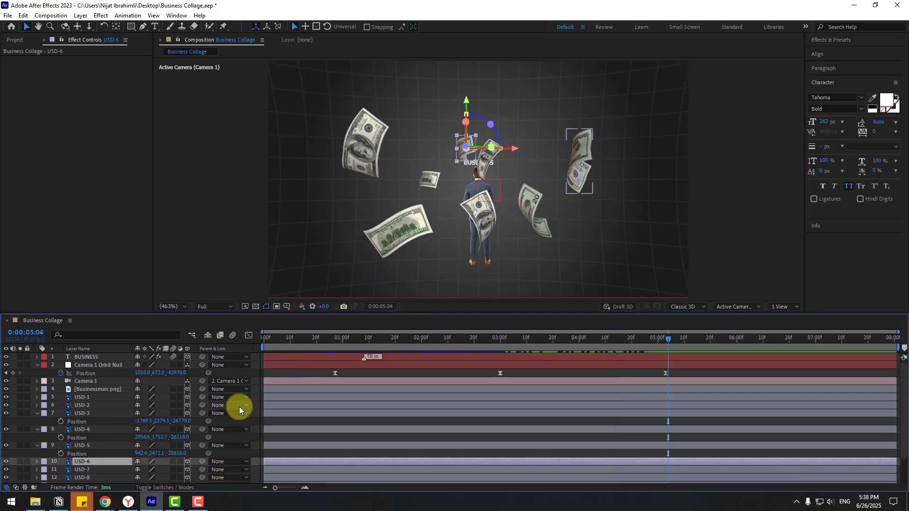
# Show Position for USD-6, USD-7 and USD-8 and scrub the timeline to check the bills
pyautogui.click(99, 461)
pyautogui.press('p')
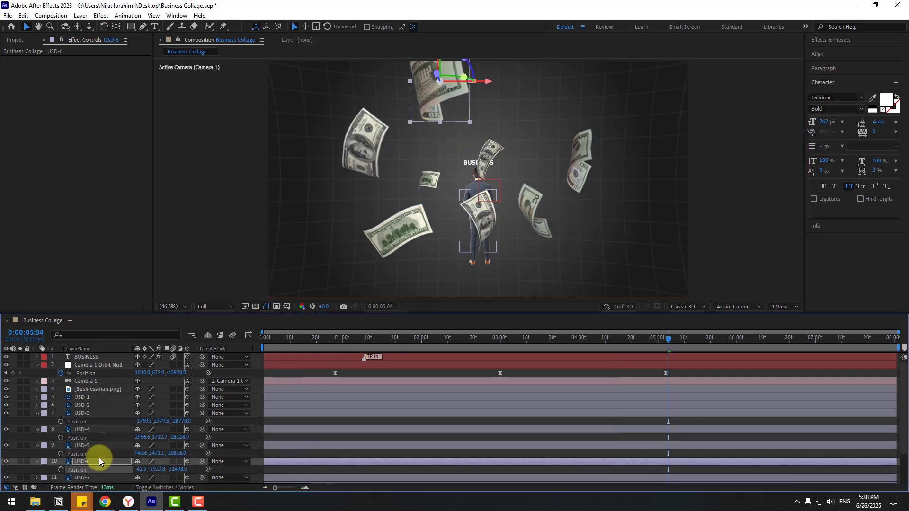
pyautogui.scroll(-2, 99, 458)
pyautogui.click(97, 453)
pyautogui.press('p')
pyautogui.click(88, 470)
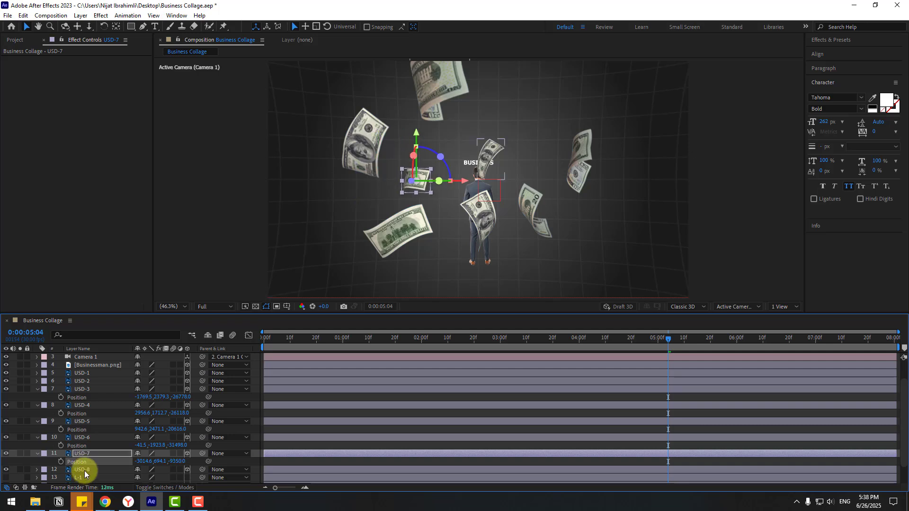
pyautogui.press('p')
pyautogui.moveTo(410, 336); pyautogui.dragTo(703, 342)
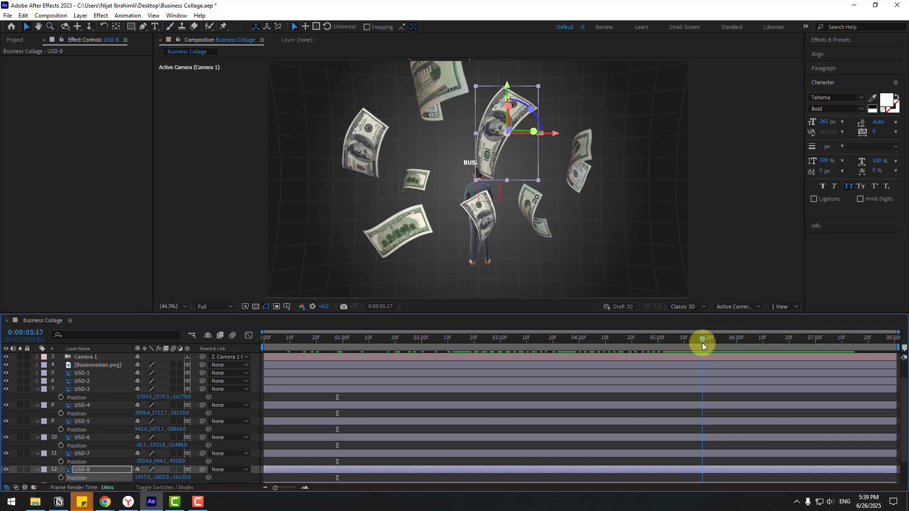
# In Top view, duplicate bills USD-1 to USD-8 twice, offsetting each set of copies
pyautogui.click(736, 307)
pyautogui.click(730, 376)
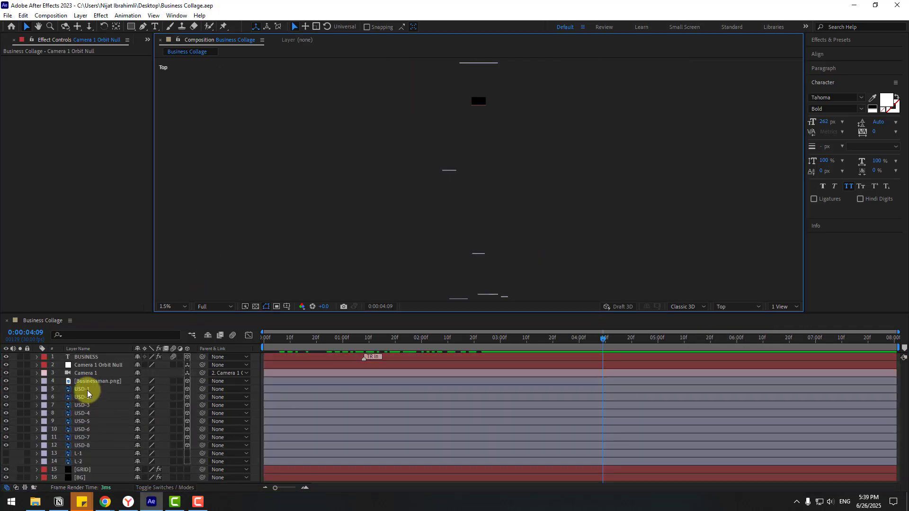
pyautogui.click(84, 389)
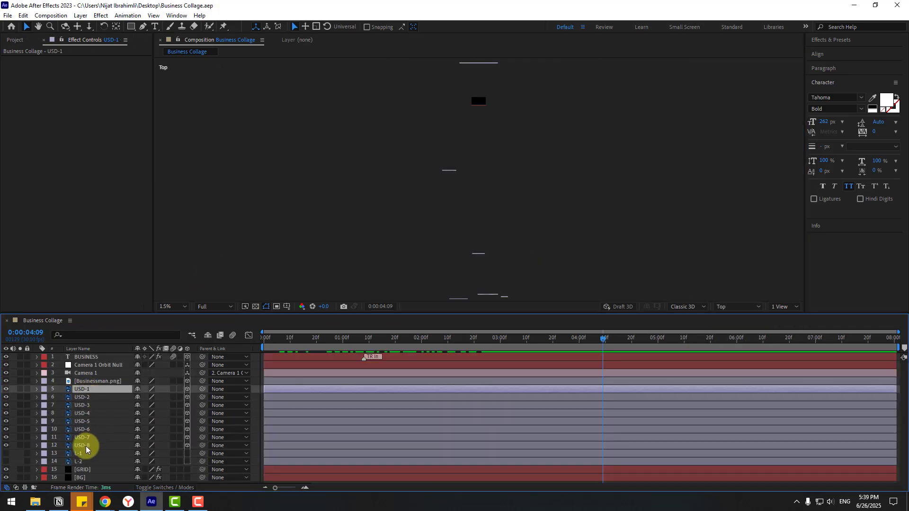
pyautogui.keyDown('shift'); pyautogui.click(85, 446); pyautogui.keyUp('shift')
pyautogui.hotkey('ctrl', 'd')
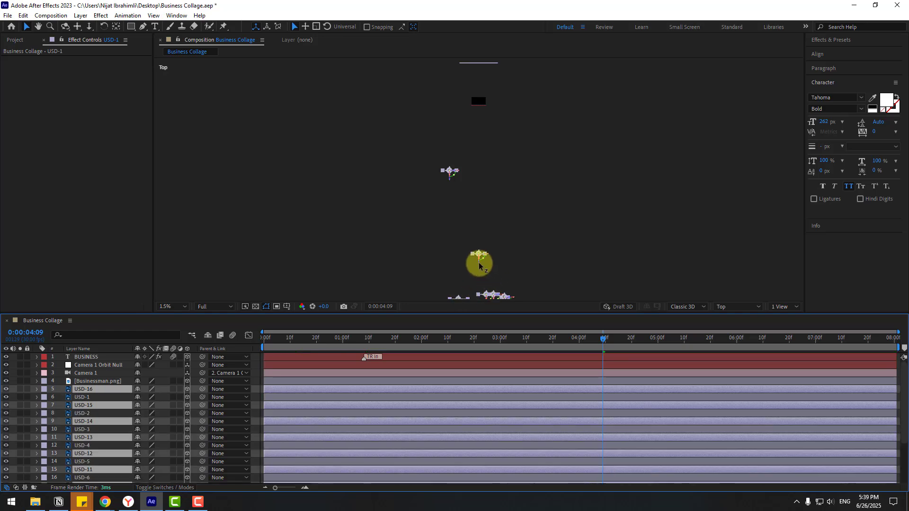
pyautogui.moveTo(479, 262); pyautogui.dragTo(440, 195)
pyautogui.hotkey('ctrl', 'd')
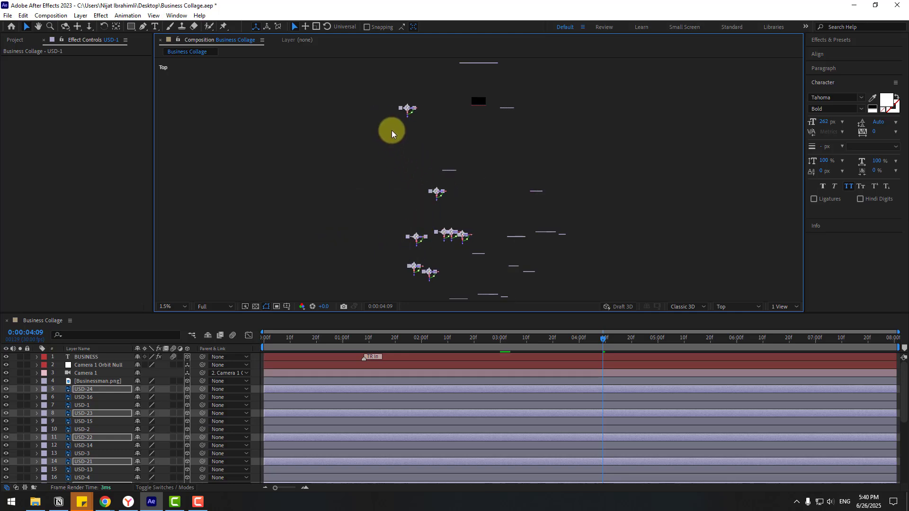
# Deselect the bills and return the viewer to the Active Camera view
pyautogui.click(405, 113)
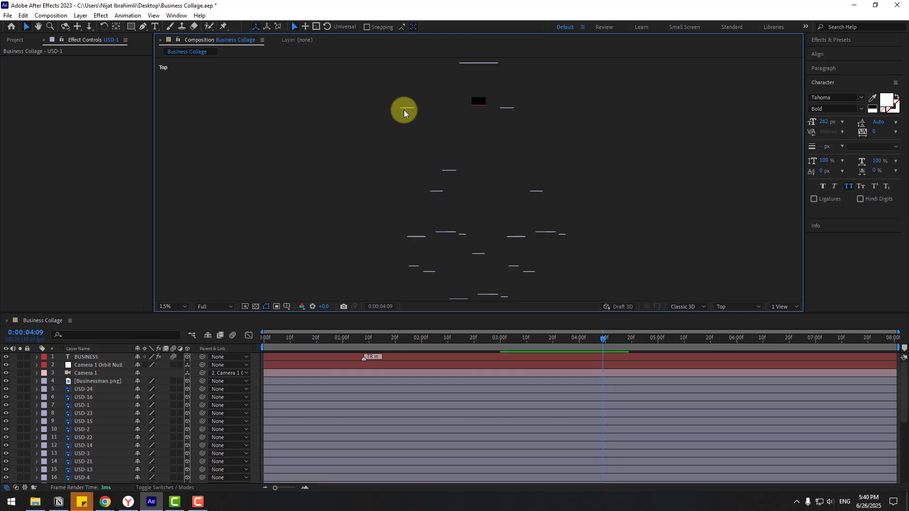
pyautogui.click(723, 306)
pyautogui.click(729, 317)
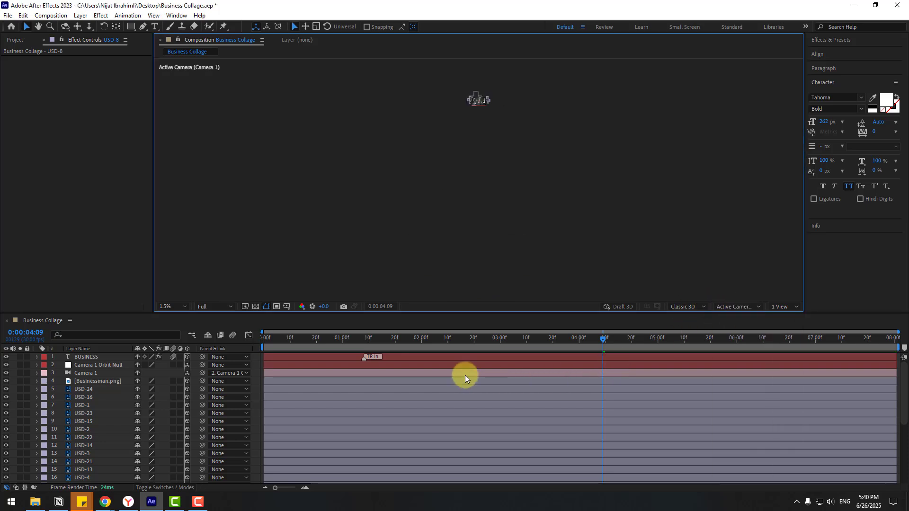
# Set magnification to Fit, then scrub and preview the camera rising to the bill-surrounded businessman
pyautogui.moveTo(342, 346); pyautogui.dragTo(277, 346)
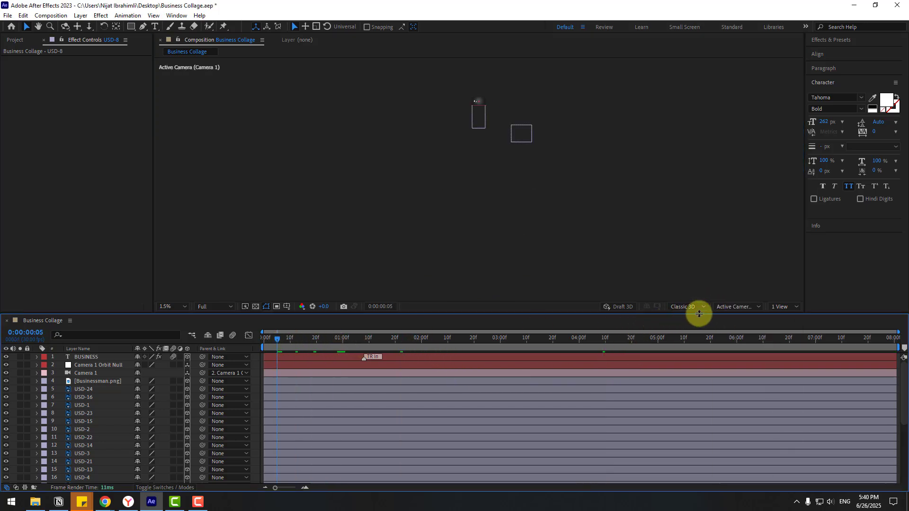
pyautogui.click(160, 308)
pyautogui.click(169, 319)
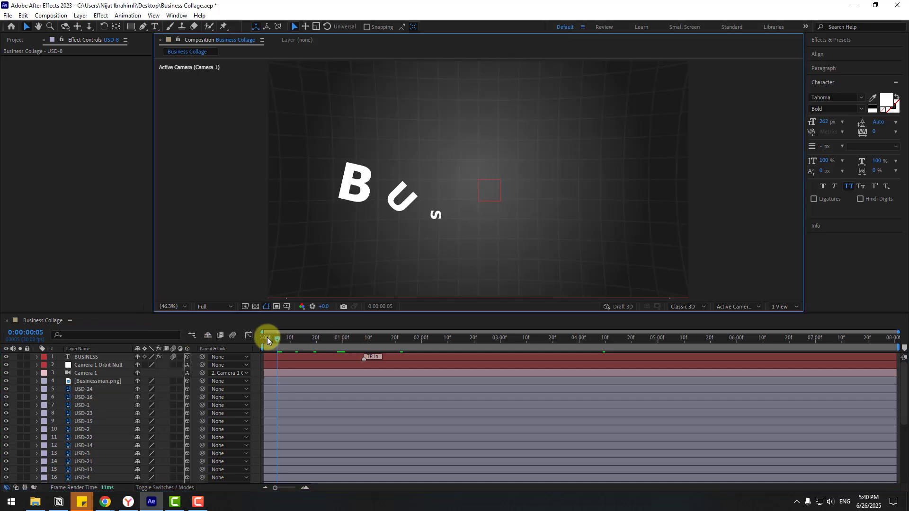
pyautogui.moveTo(267, 337); pyautogui.dragTo(613, 339)
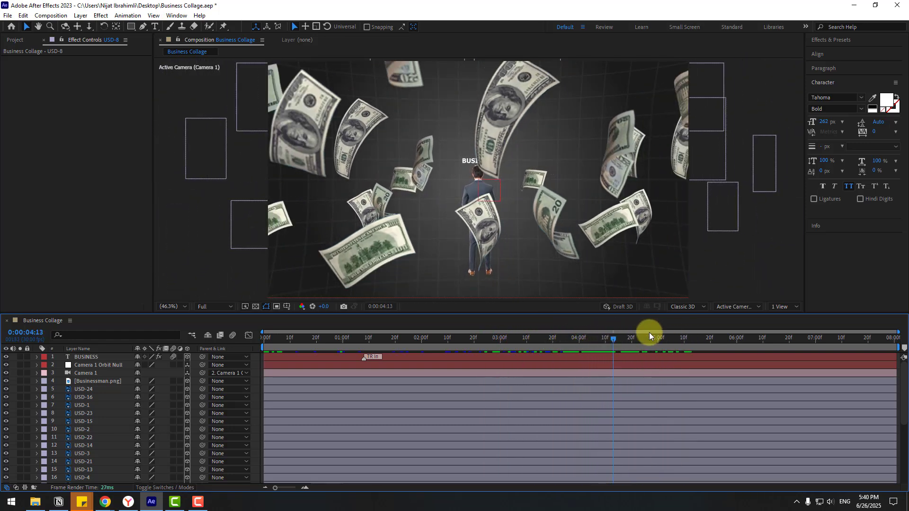
pyautogui.press('space')
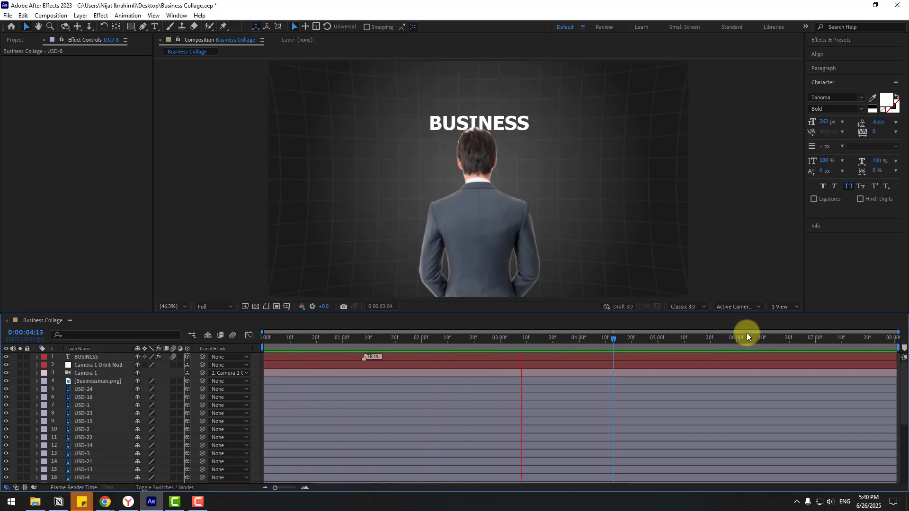
# Select a Camera 1 Orbit Null Position keyframe and show its speed graph
pyautogui.press('space')
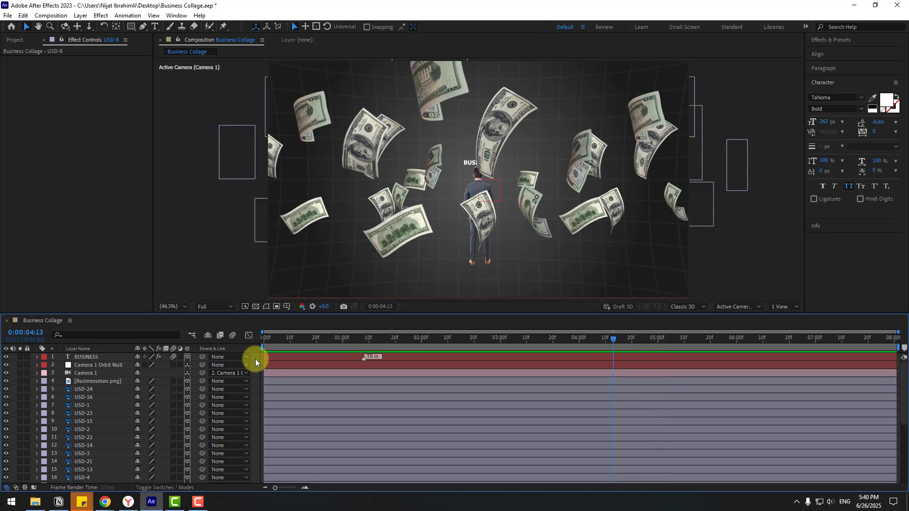
pyautogui.click(78, 382)
pyautogui.click(83, 367)
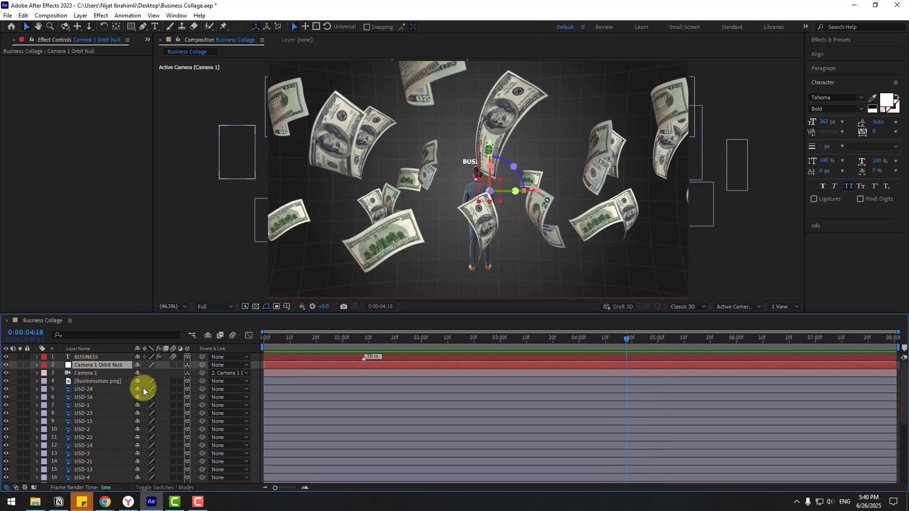
pyautogui.press('p')
pyautogui.moveTo(676, 376); pyautogui.dragTo(540, 386)
pyautogui.hotkey('shift', 'F3')
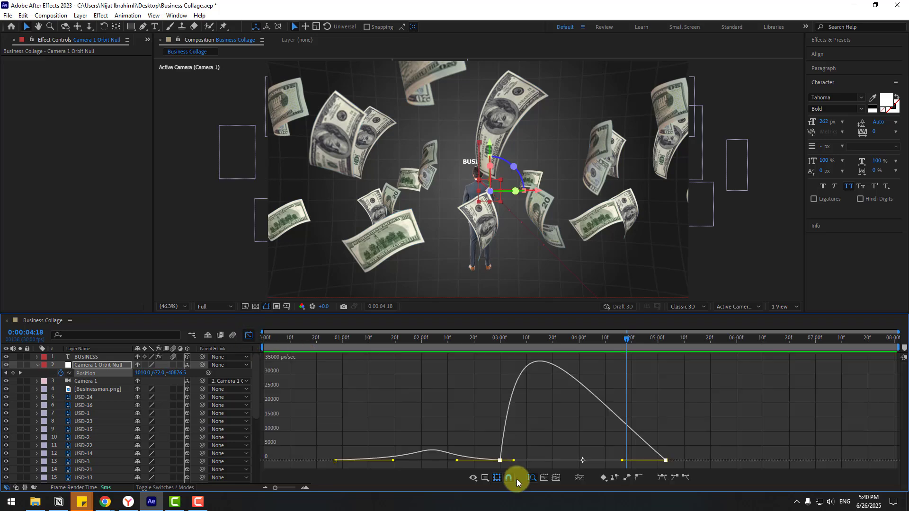
# Lengthen the keyframe influence to sharpen the speed peak, previewing the eased camera move
pyautogui.moveTo(514, 460); pyautogui.dragTo(561, 464)
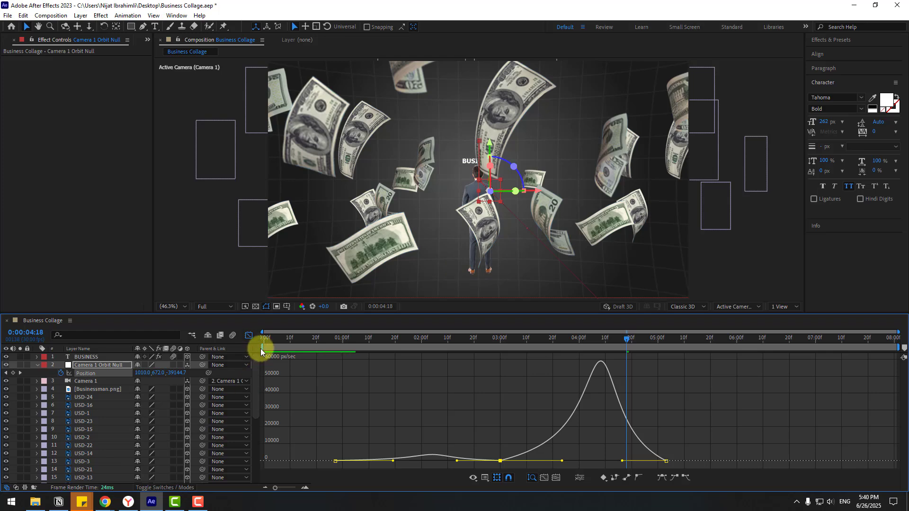
pyautogui.moveTo(259, 349); pyautogui.dragTo(464, 351)
pyautogui.press('space')
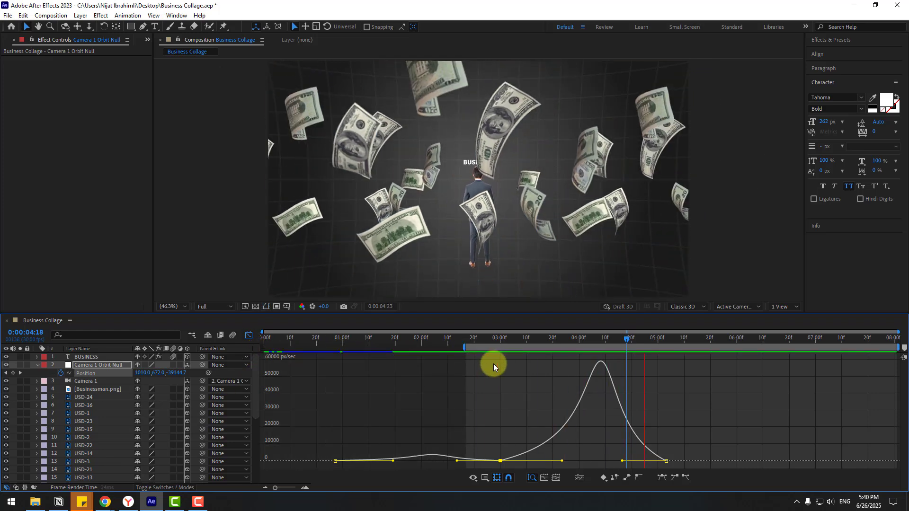
pyautogui.press('space')
pyautogui.moveTo(682, 441); pyautogui.dragTo(601, 461)
pyautogui.press('space')
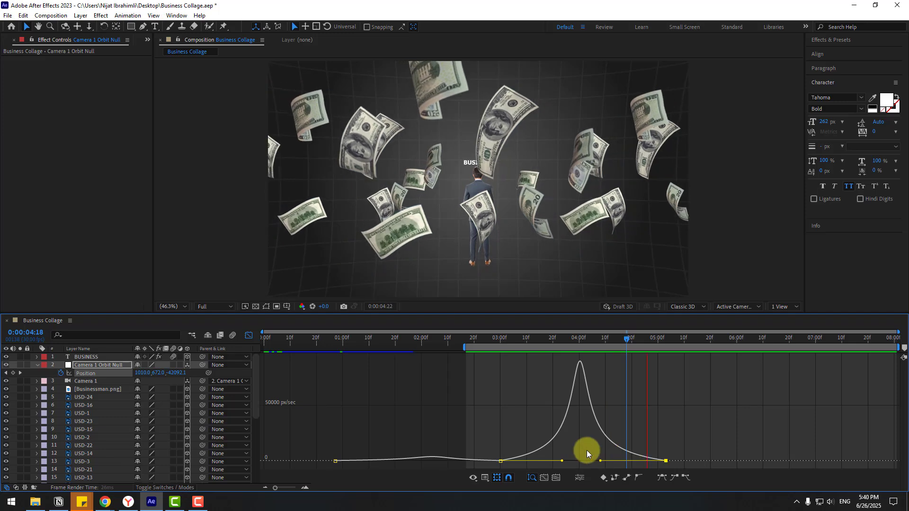
pyautogui.press('space')
pyautogui.click(248, 335)
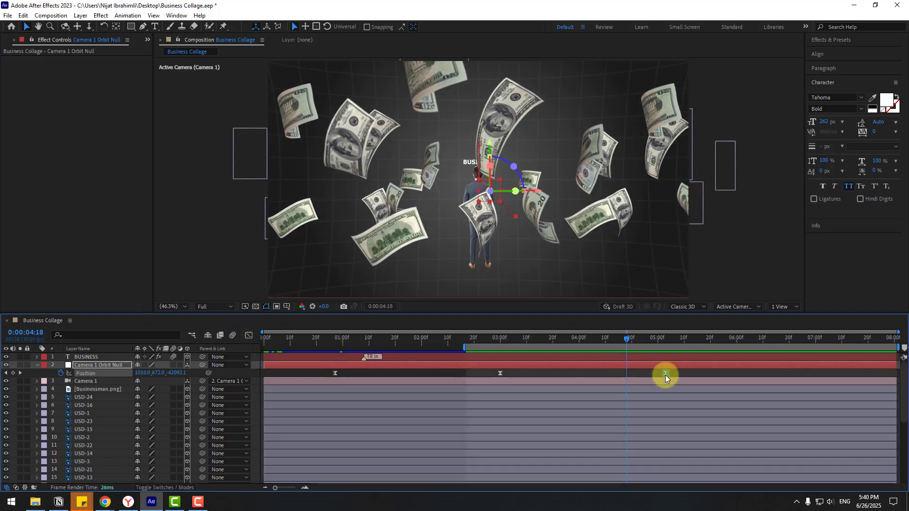
# Move the orbit null's last Position keyframe later and preview the retimed move
pyautogui.moveTo(665, 374); pyautogui.dragTo(749, 374)
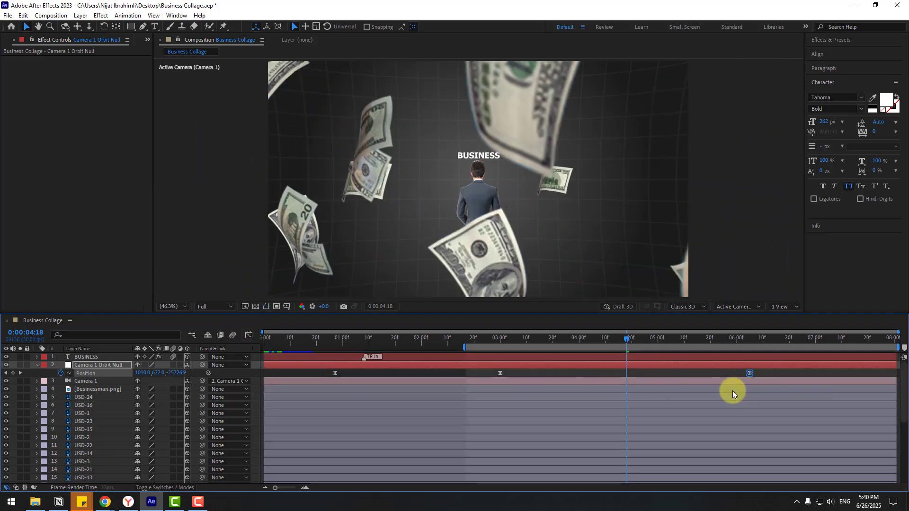
pyautogui.press('space')
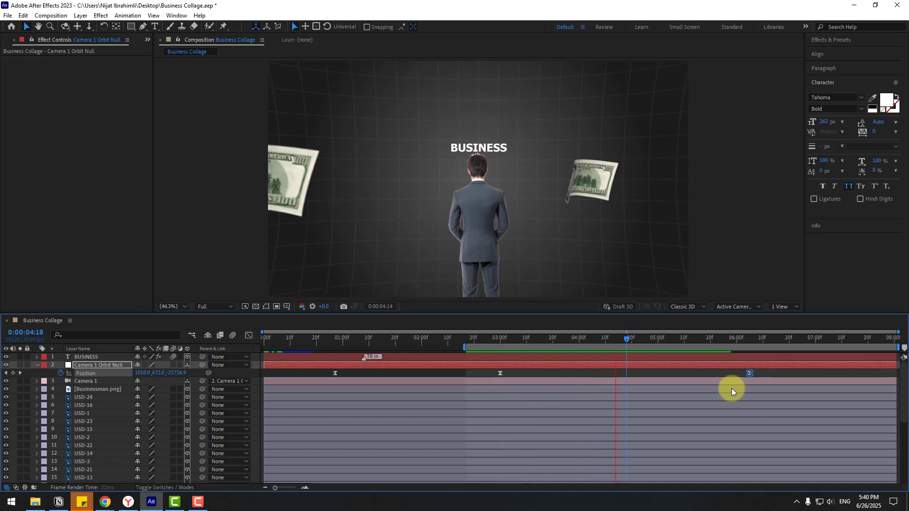
pyautogui.press('space')
# At 0:00:06:03, move the USD-5 bill lower and sideways, then preview
pyautogui.click(686, 340)
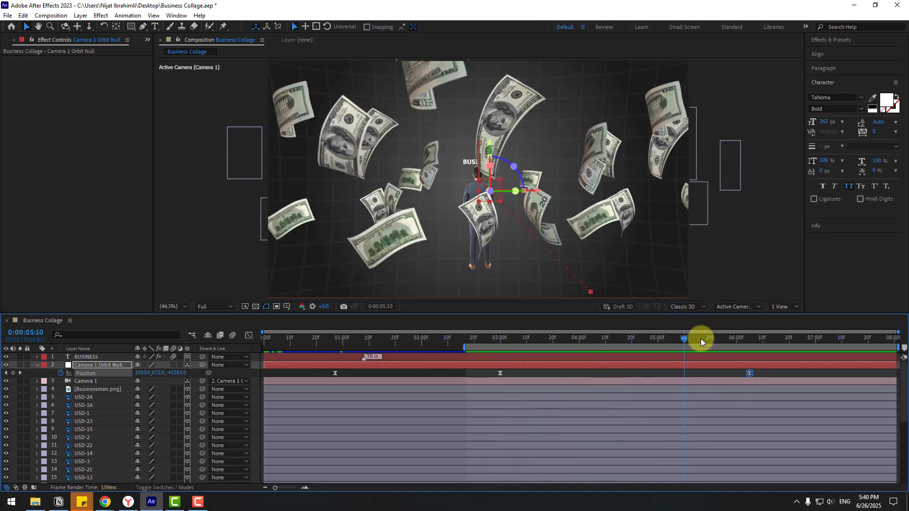
pyautogui.press('space')
pyautogui.click(478, 223)
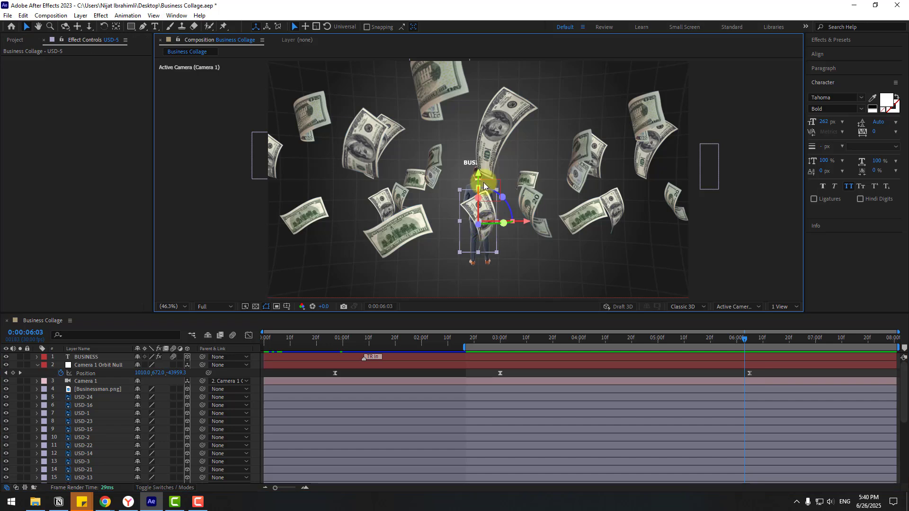
pyautogui.moveTo(479, 179); pyautogui.dragTo(473, 230)
pyautogui.moveTo(524, 268); pyautogui.dragTo(521, 265)
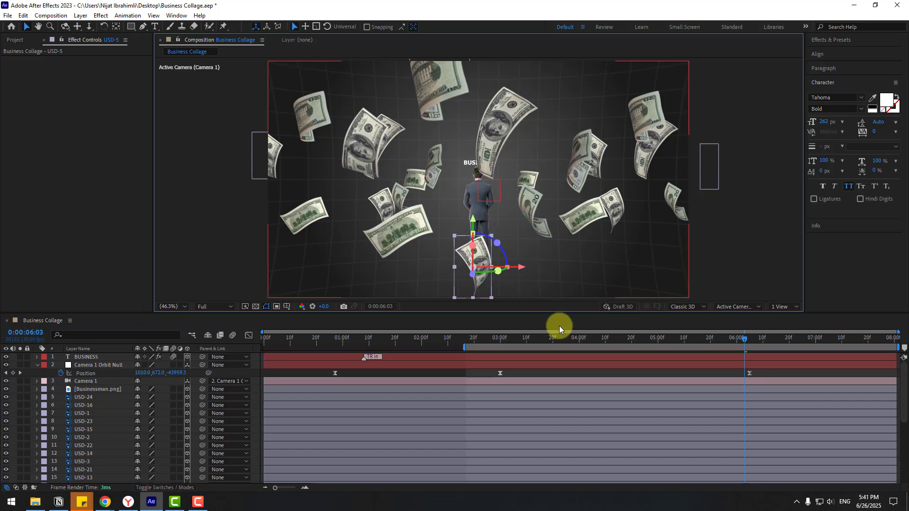
pyautogui.click(571, 334)
pyautogui.press('space')
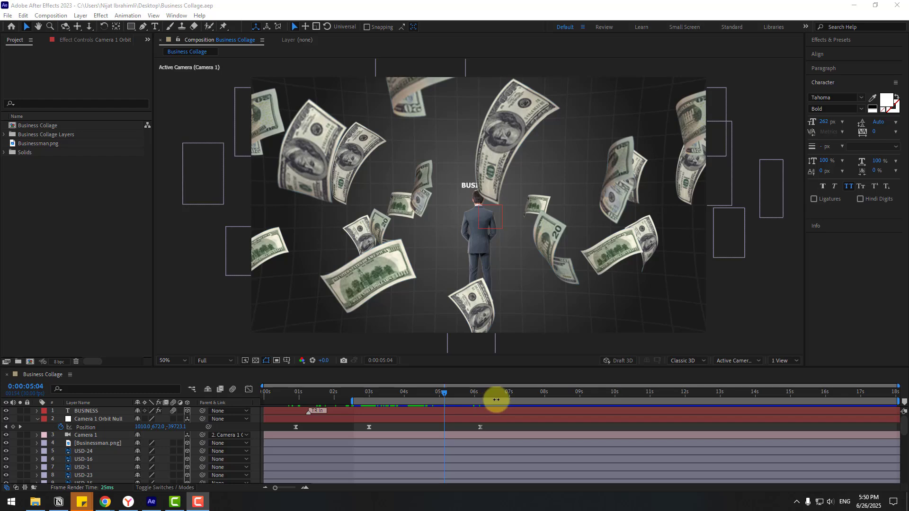
pyautogui.moveTo(476, 391); pyautogui.dragTo(529, 392)
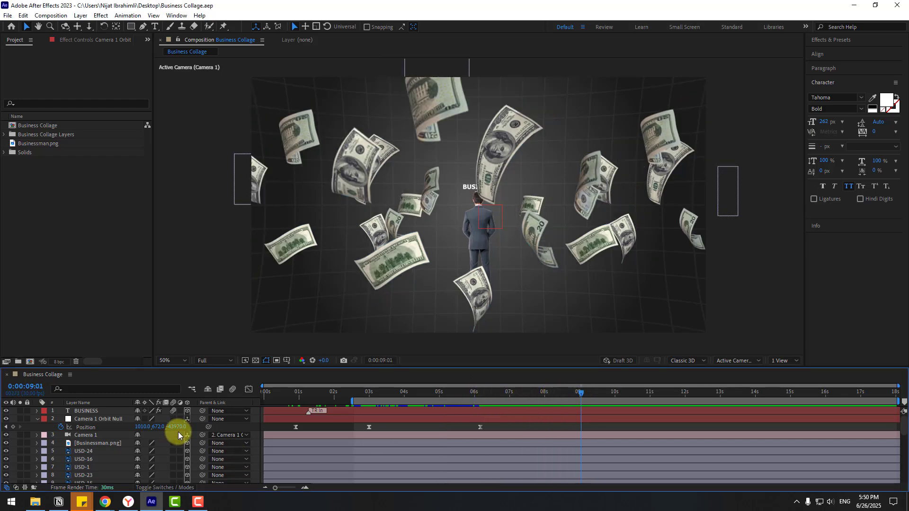
# Pull the orbit null back to Z -79640 at 0:00:09:01 and lengthen the ease into it
pyautogui.moveTo(175, 429); pyautogui.dragTo(7, 447)
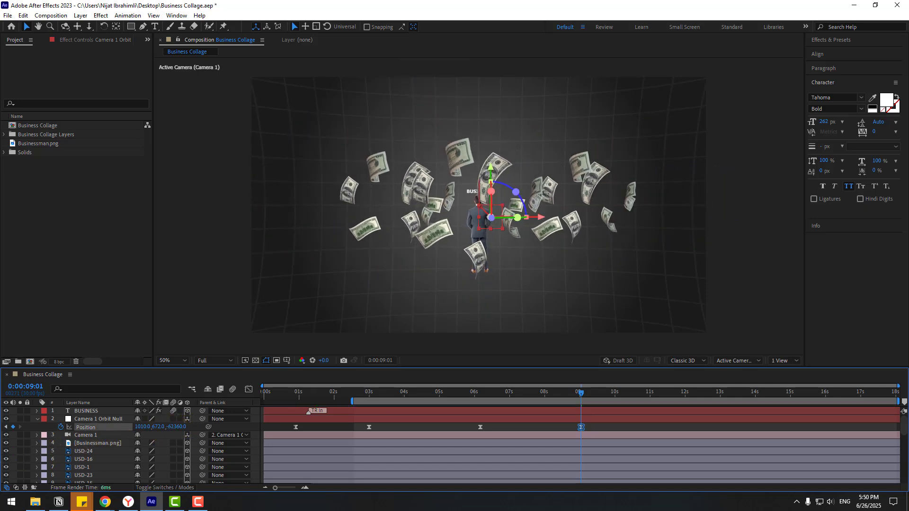
pyautogui.click(554, 427)
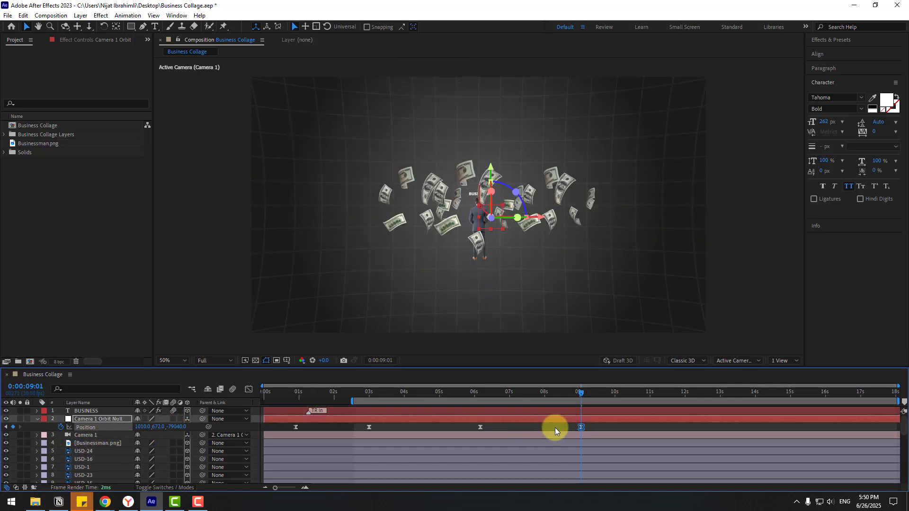
pyautogui.click(249, 389)
pyautogui.moveTo(531, 429); pyautogui.dragTo(486, 465)
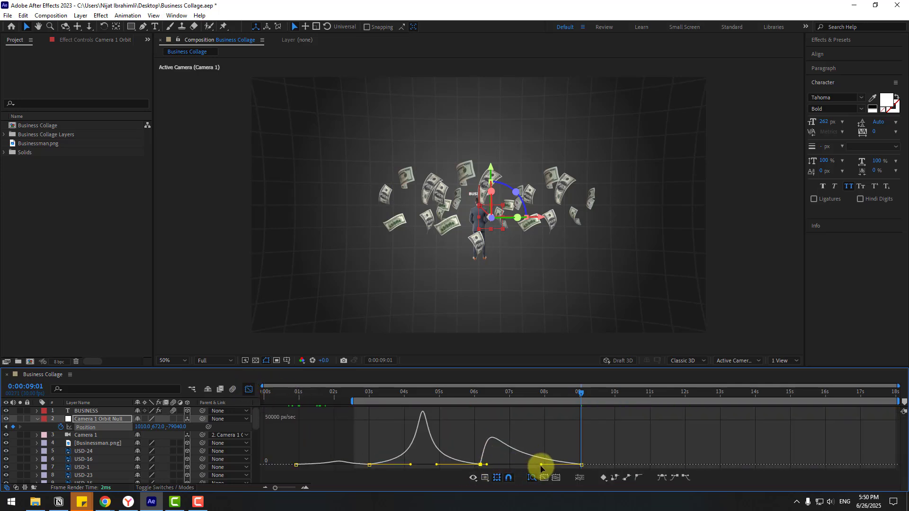
pyautogui.moveTo(541, 466); pyautogui.dragTo(535, 465)
pyautogui.click(249, 390)
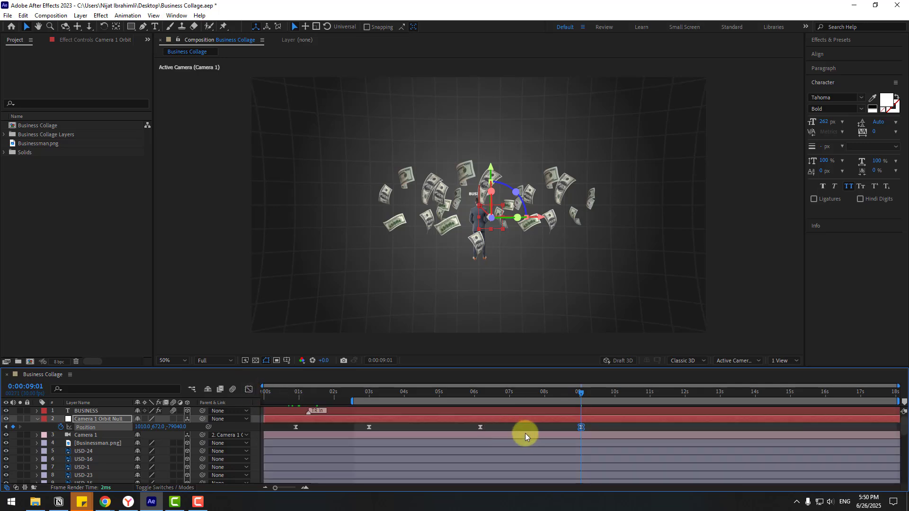
pyautogui.click(480, 428)
# Apply Keyframe Velocity settings to Position keyframe #3
pyautogui.rightClick(480, 429)
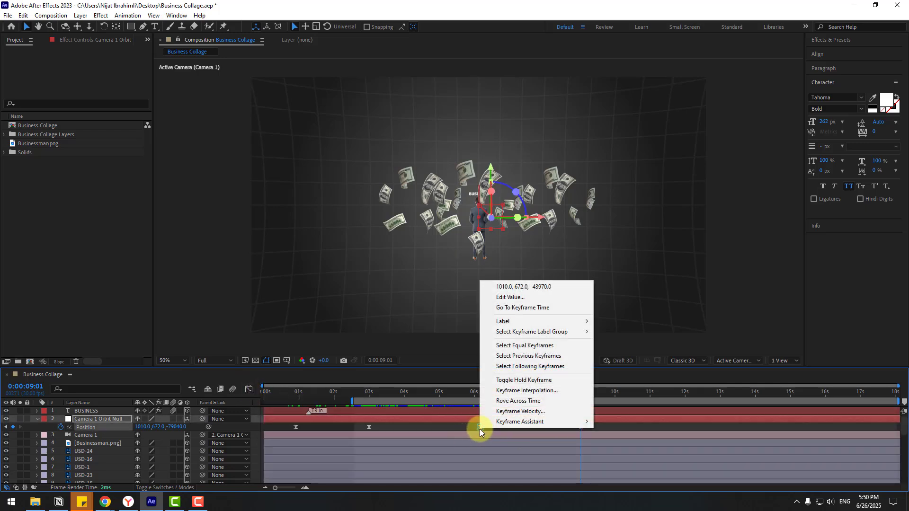
pyautogui.click(538, 413)
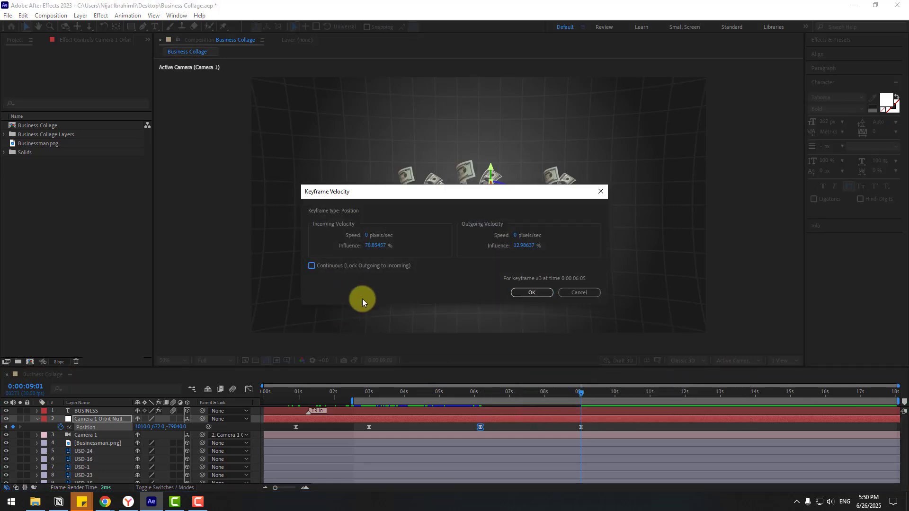
pyautogui.click(517, 294)
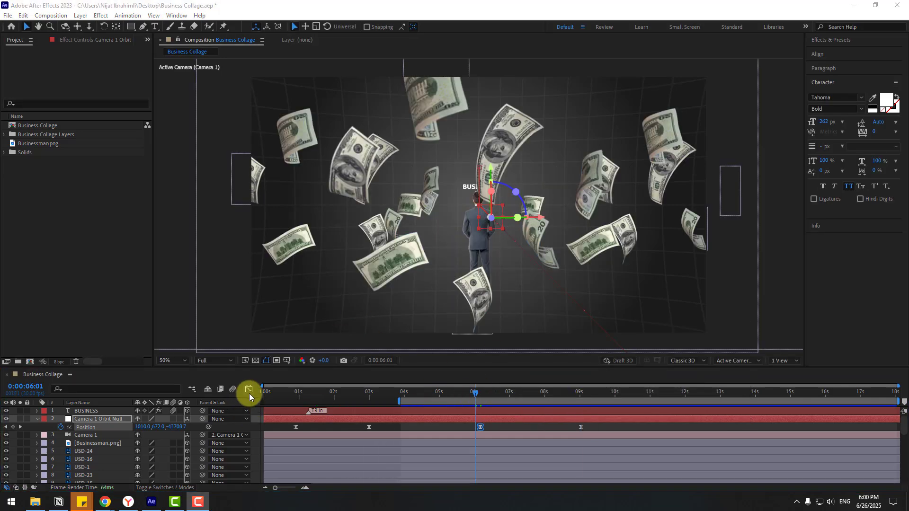
# Raise the speed at the 6:05 keyframe in the speed graph and preview the camera move
pyautogui.click(249, 389)
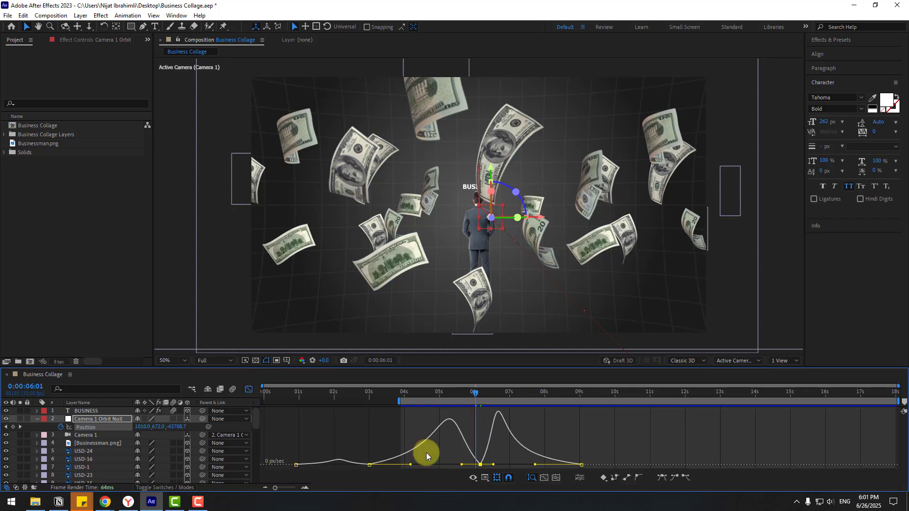
pyautogui.doubleClick(484, 463)
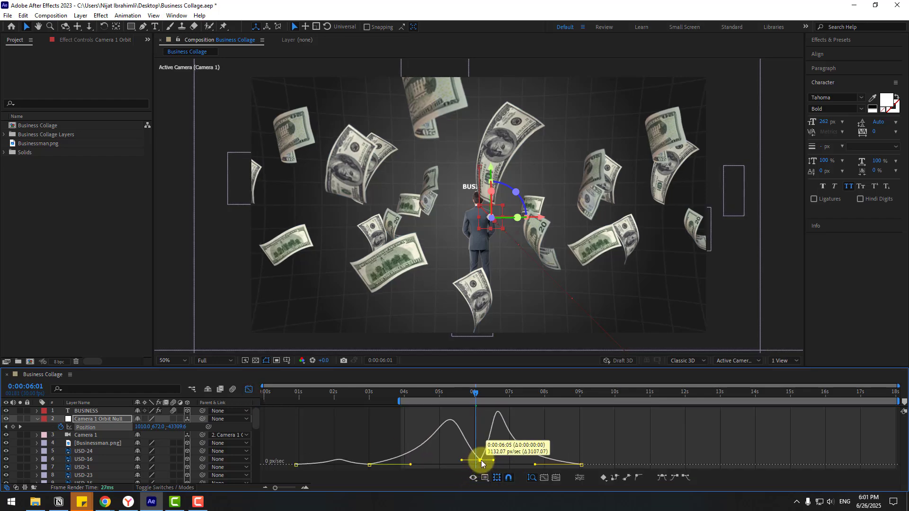
pyautogui.moveTo(481, 464); pyautogui.dragTo(501, 459)
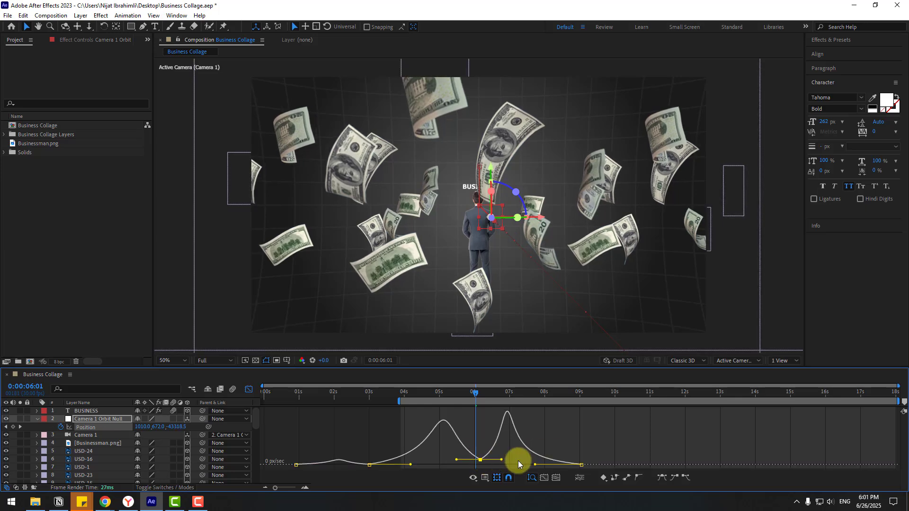
pyautogui.click(586, 433)
pyautogui.press('space')
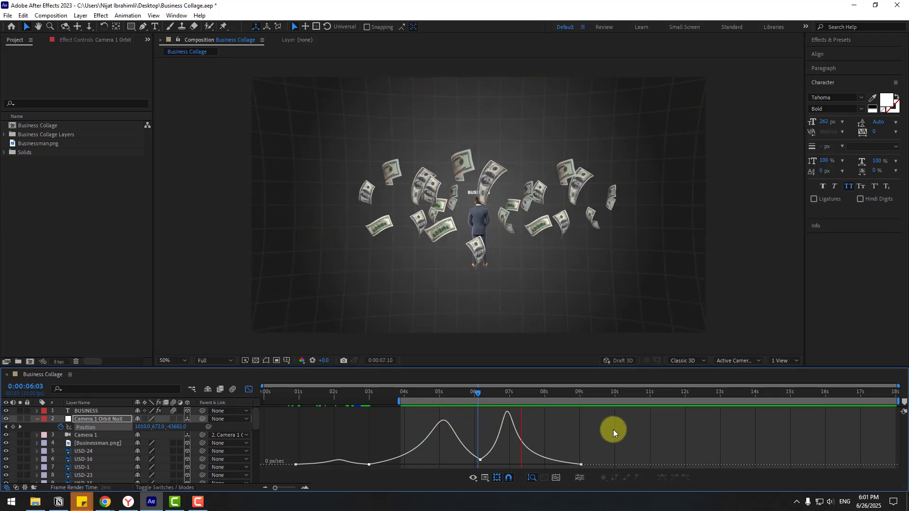
pyautogui.moveTo(540, 396)
pyautogui.mouseDown()
pyautogui.moveTo(569, 395)
pyautogui.moveTo(556, 398)
pyautogui.mouseUp()
# Make laptop layers L-1 and L-2 visible 3D layers, with L-2 parented to L-1
pyautogui.click(249, 390)
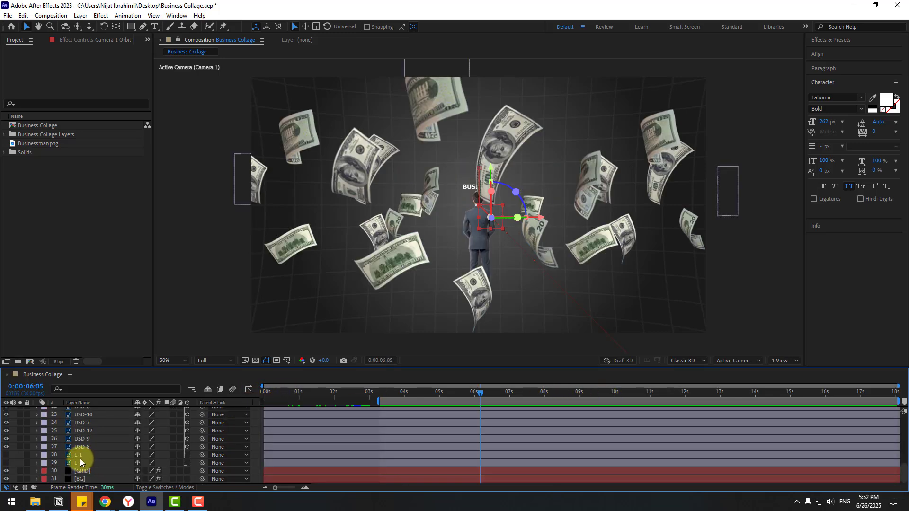
pyautogui.click(78, 456)
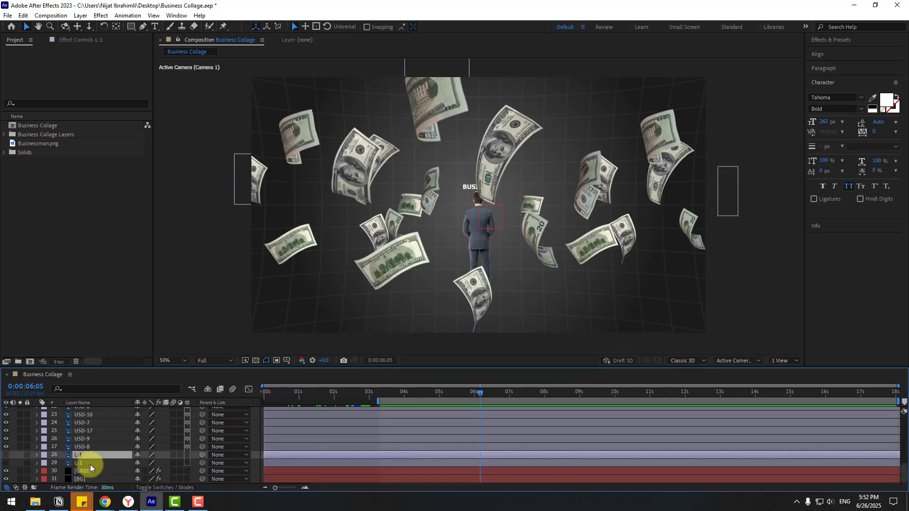
pyautogui.keyDown('shift'); pyautogui.click(78, 463); pyautogui.keyUp('shift')
pyautogui.moveTo(5, 455); pyautogui.dragTo(6, 463)
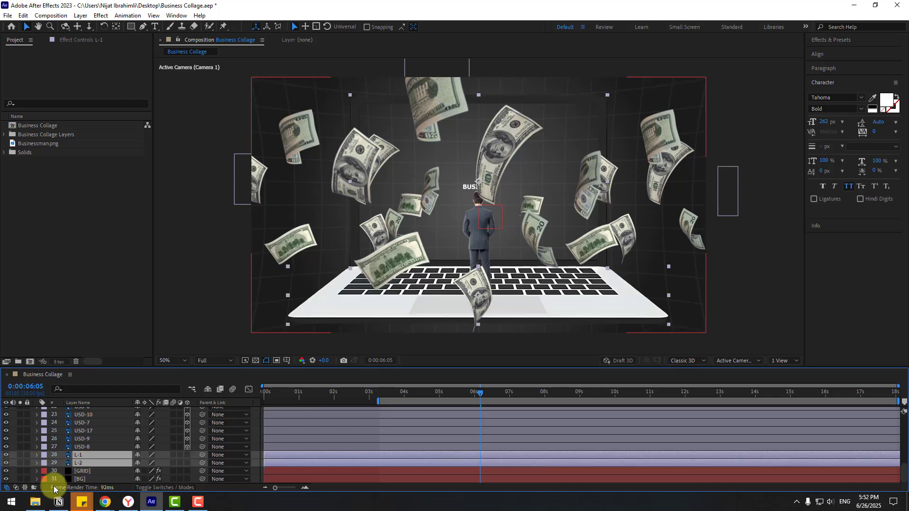
pyautogui.click(187, 455)
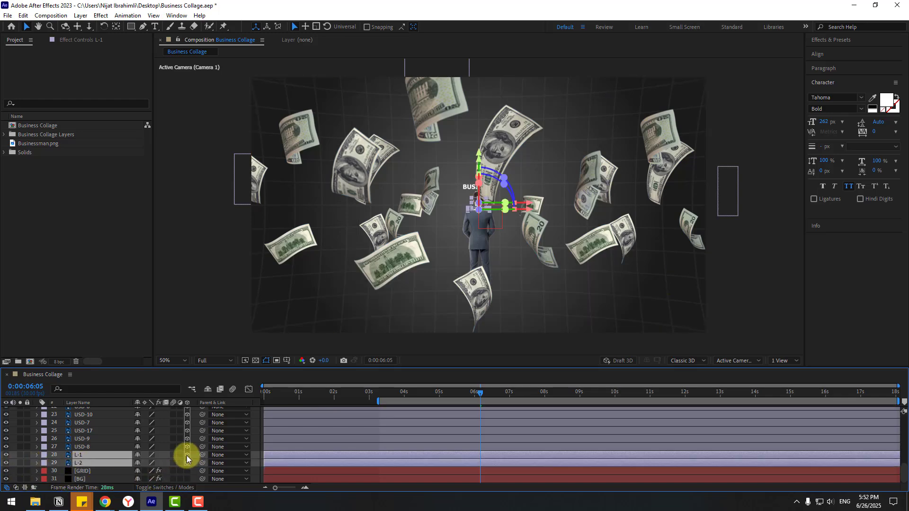
pyautogui.click(80, 464)
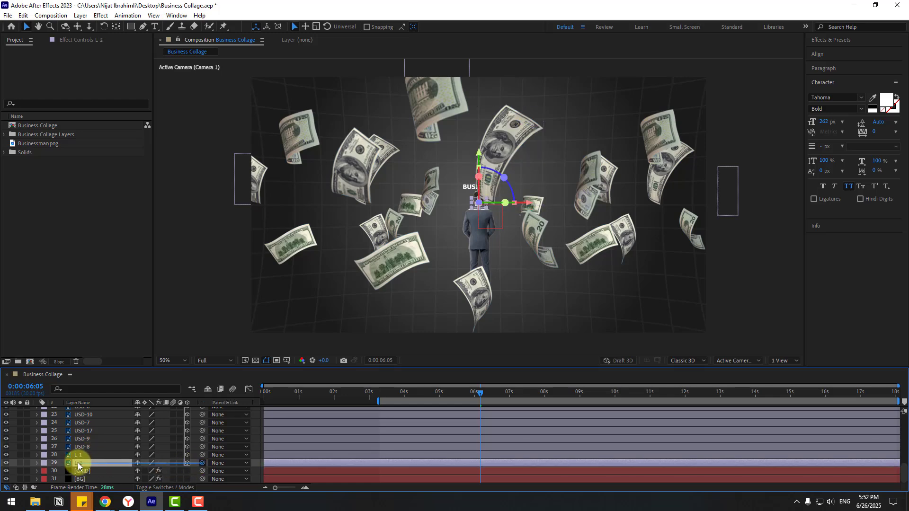
pyautogui.moveTo(77, 462); pyautogui.dragTo(80, 457)
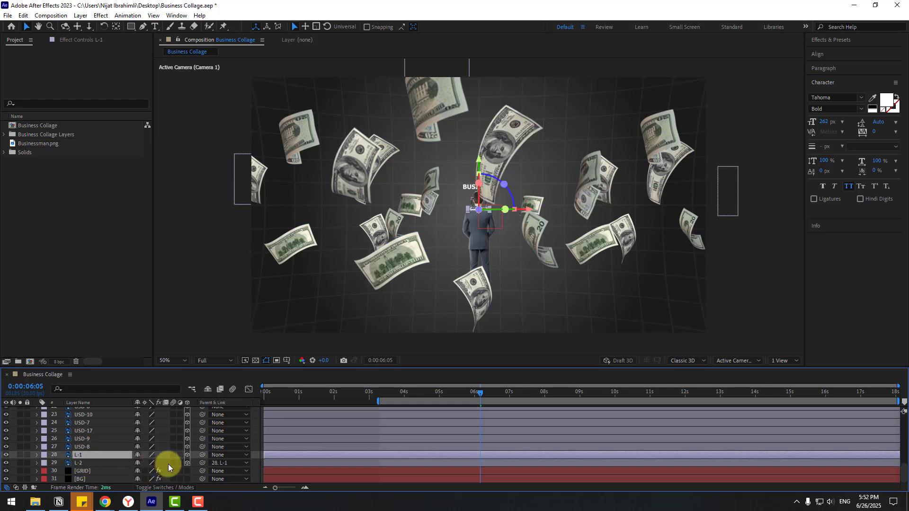
# Scale L-1 up to 3389% and lower it beneath the businessman
pyautogui.press('p')
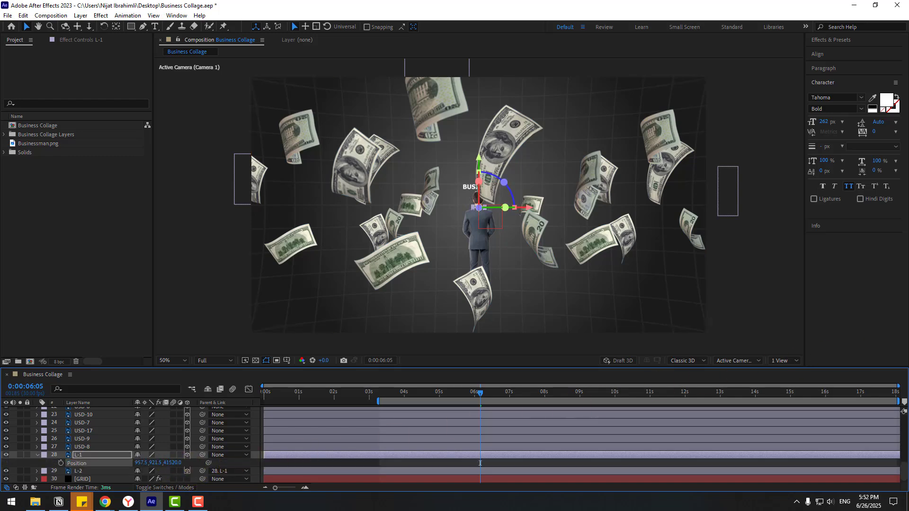
pyautogui.press('s')
pyautogui.moveTo(164, 462); pyautogui.dragTo(907, 341)
pyautogui.moveTo(588, 243); pyautogui.dragTo(574, 315)
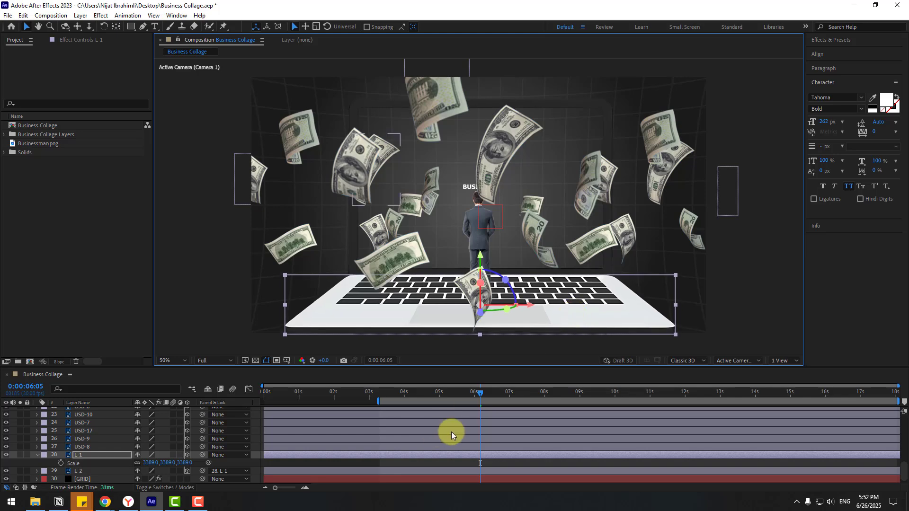
pyautogui.moveTo(481, 394); pyautogui.dragTo(578, 397)
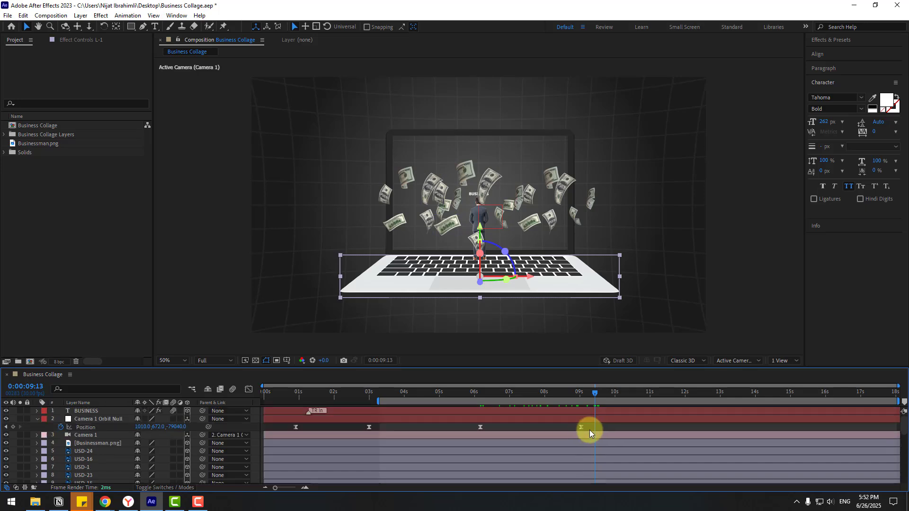
# Enlarge laptop L-1 to 4497% and shift it down and slightly right
pyautogui.scroll(-5, 345, 463)
pyautogui.press('s')
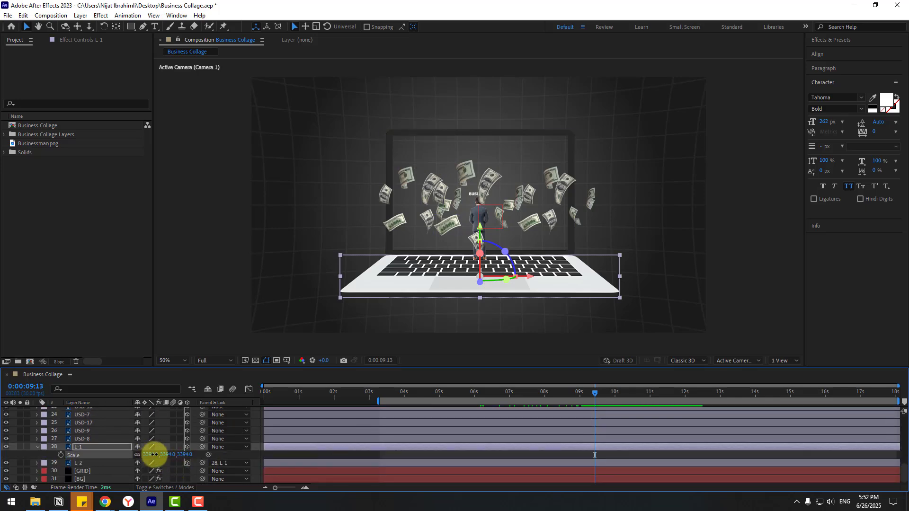
pyautogui.moveTo(154, 455); pyautogui.dragTo(568, 361)
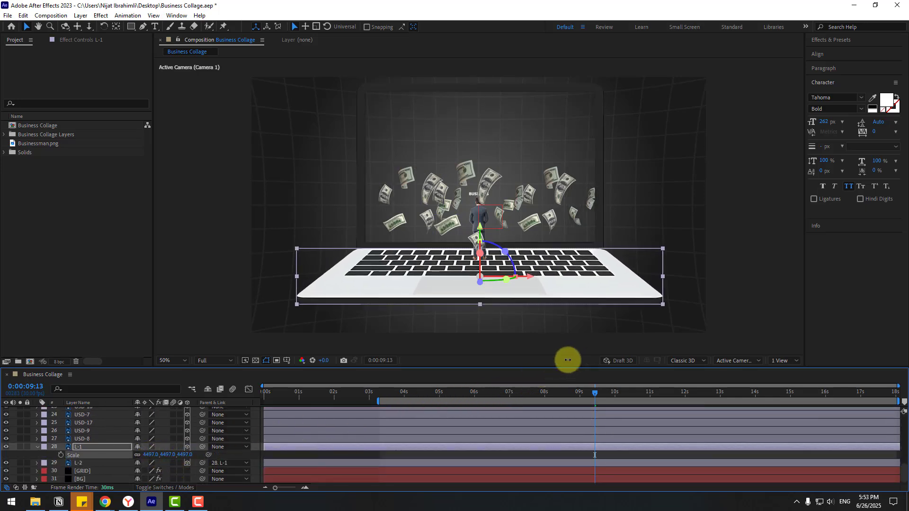
pyautogui.moveTo(555, 284); pyautogui.dragTo(534, 317)
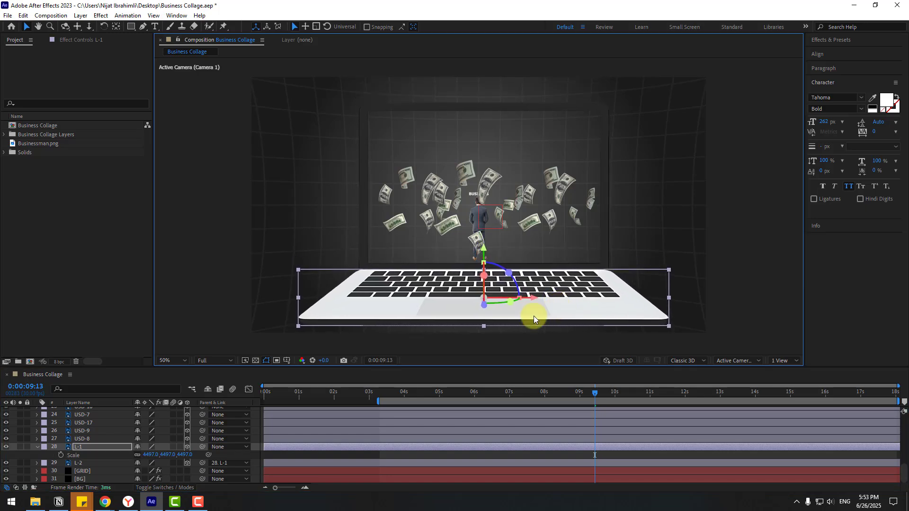
pyautogui.click(368, 454)
# Keyframe L-1's Position at 0:00:06:05 and push its Z to 39080
pyautogui.click(87, 446)
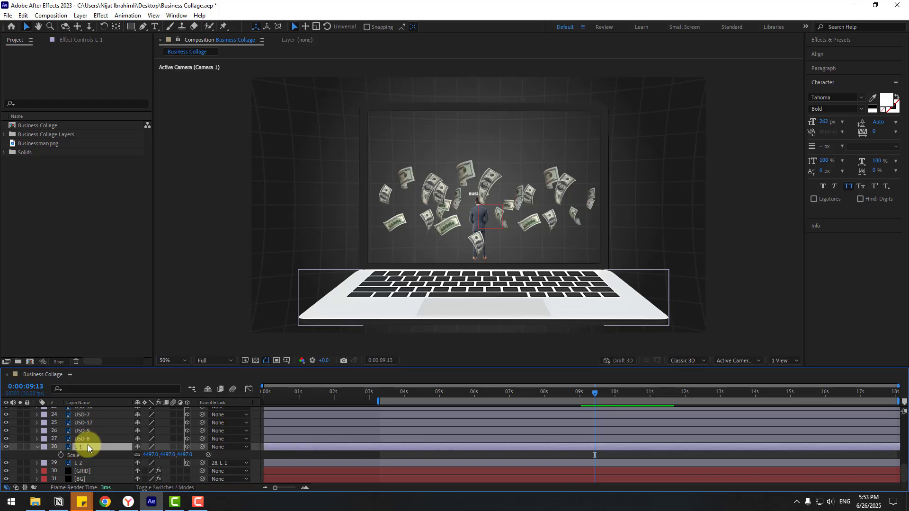
pyautogui.scroll(10, 92, 474)
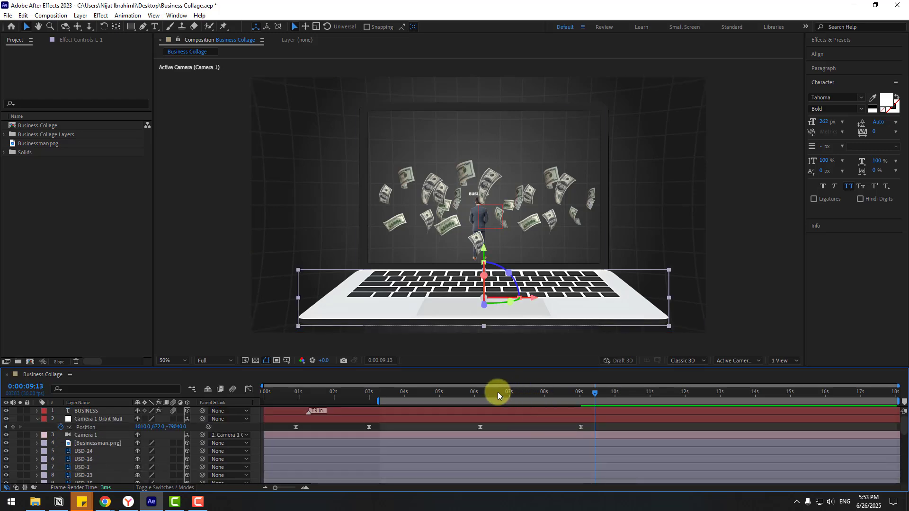
pyautogui.moveTo(498, 392); pyautogui.dragTo(480, 391)
pyautogui.scroll(-10, 368, 459)
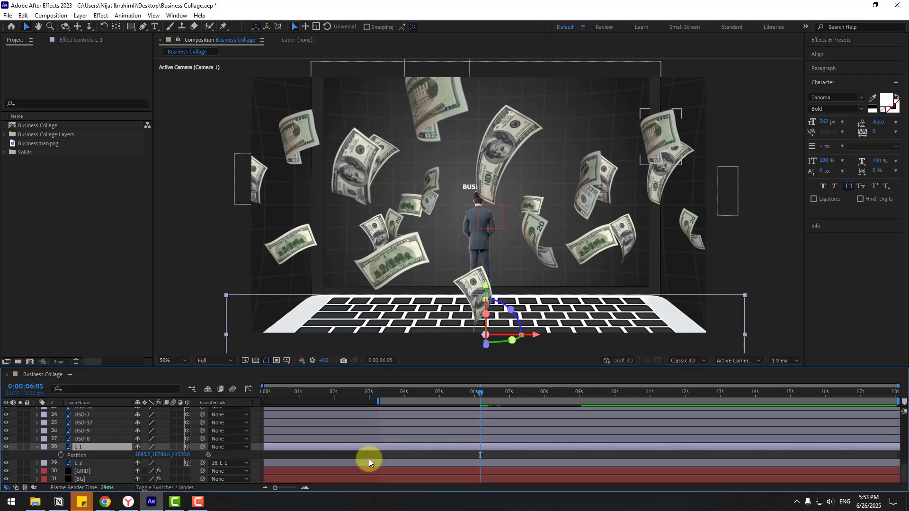
pyautogui.click(61, 455)
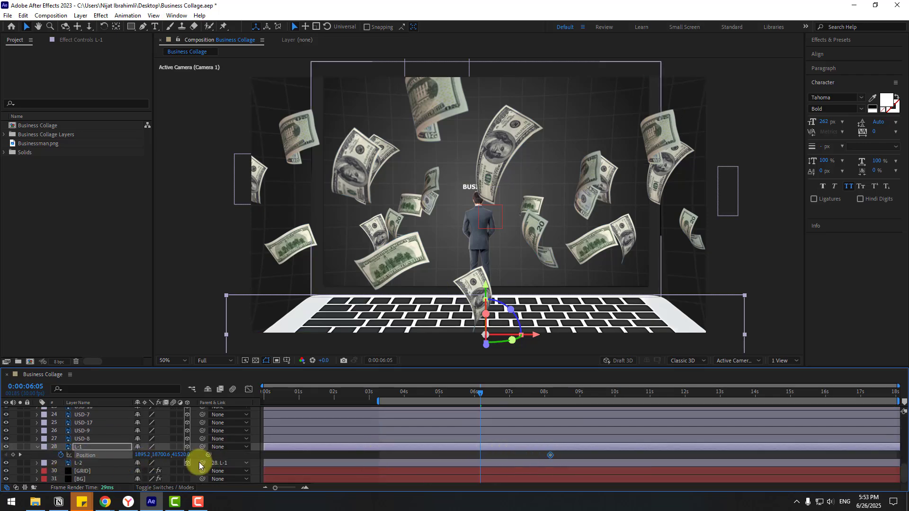
pyautogui.moveTo(178, 455); pyautogui.dragTo(390, 468)
pyautogui.moveTo(481, 394)
pyautogui.mouseDown()
pyautogui.moveTo(531, 397)
pyautogui.moveTo(416, 399)
pyautogui.moveTo(475, 400)
pyautogui.mouseUp()
pyautogui.click(502, 458)
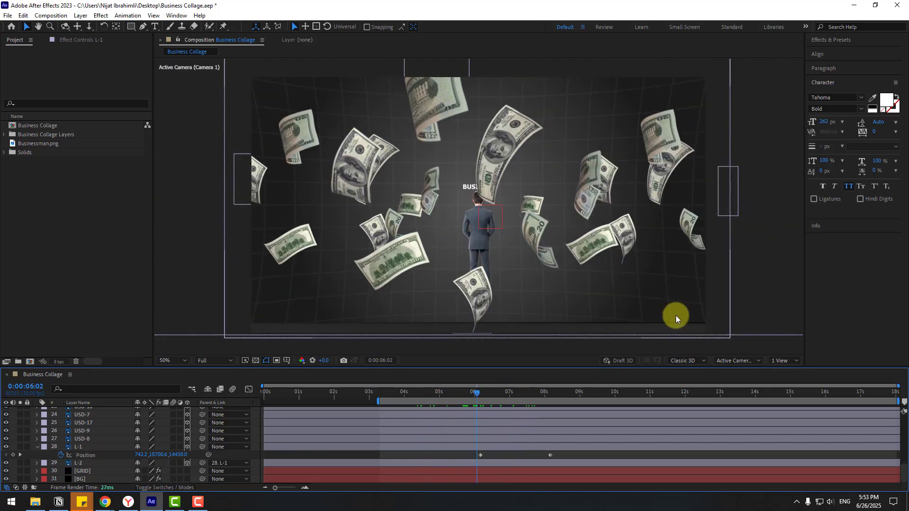
# Change the laptop's Z depth at the 6:05 Position keyframe
pyautogui.click(479, 392)
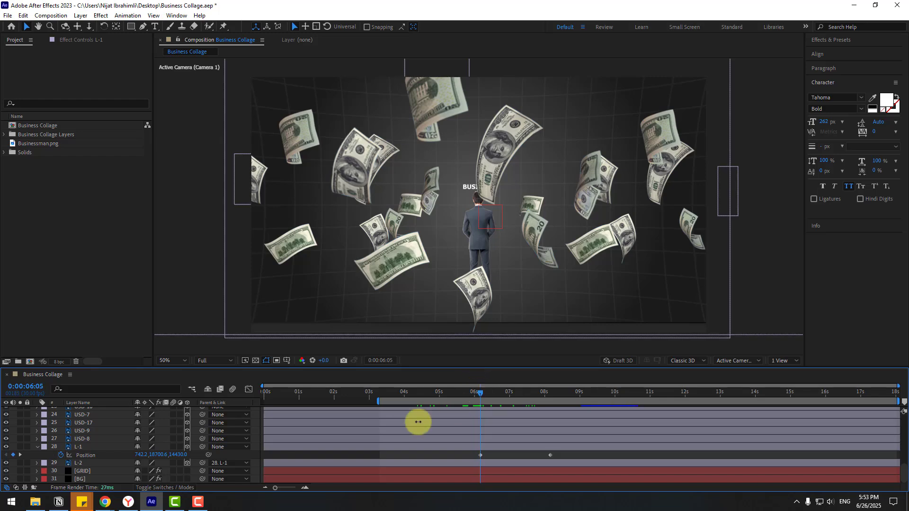
pyautogui.click(180, 463)
pyautogui.moveTo(178, 455); pyautogui.dragTo(480, 492)
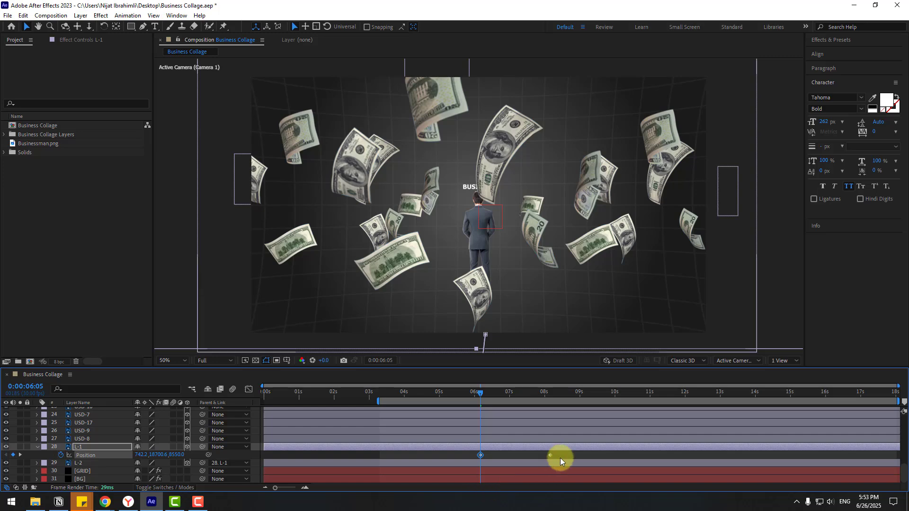
# Apply Easy Ease to L-1's Position keyframes and preview the pull-back
pyautogui.rightClick(482, 454)
pyautogui.rightClick(481, 455)
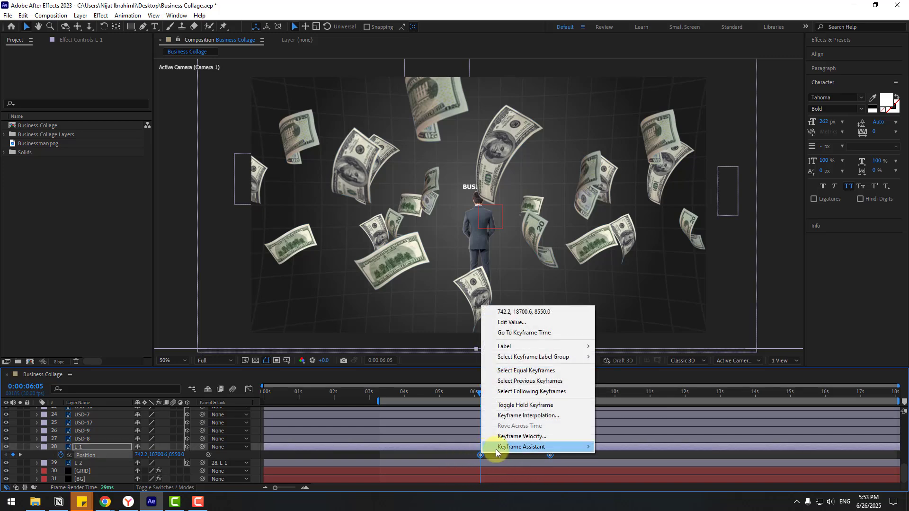
pyautogui.moveTo(520, 445)
pyautogui.click(621, 384)
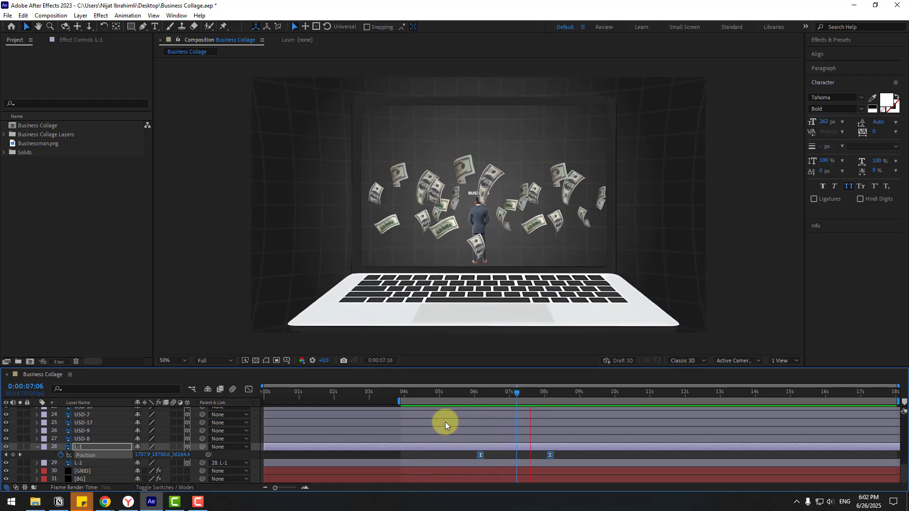
pyautogui.click(464, 383)
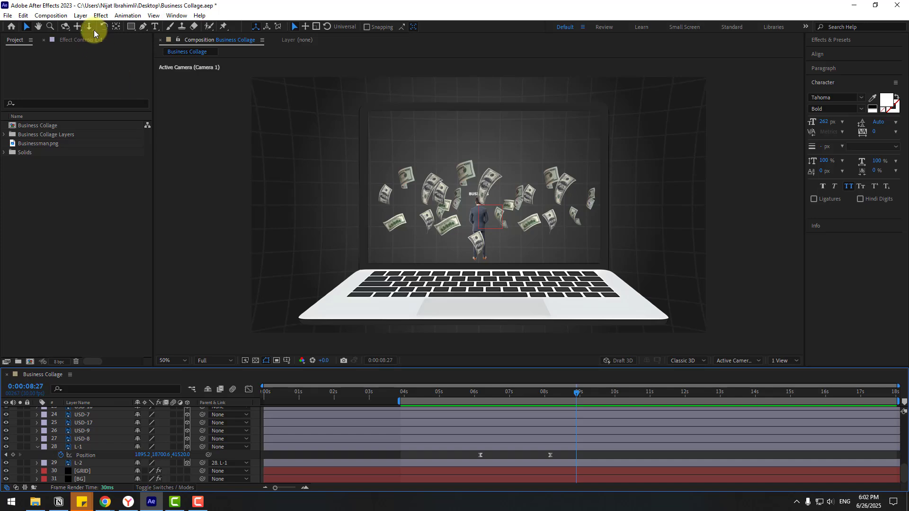
# At 0:00:09:09, draw a white rectangle covering the laptop screen
pyautogui.click(129, 30)
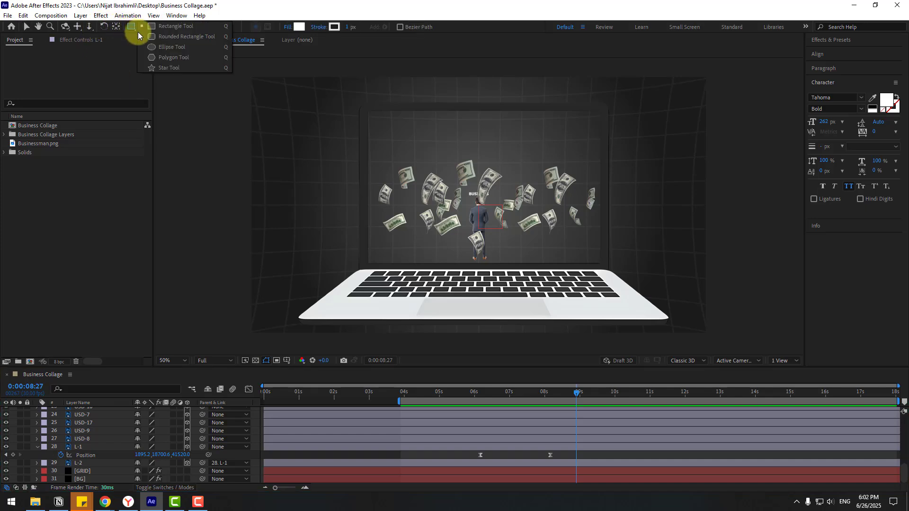
pyautogui.click(591, 393)
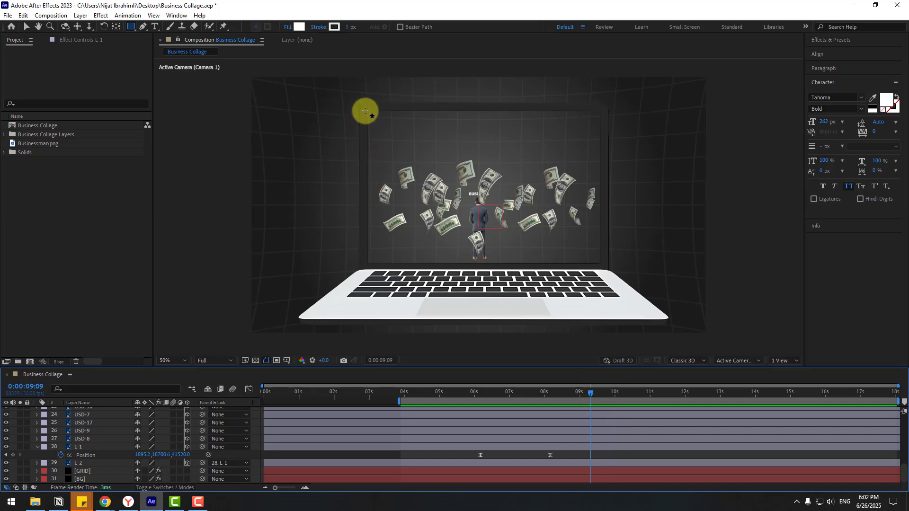
pyautogui.moveTo(365, 110); pyautogui.dragTo(601, 265)
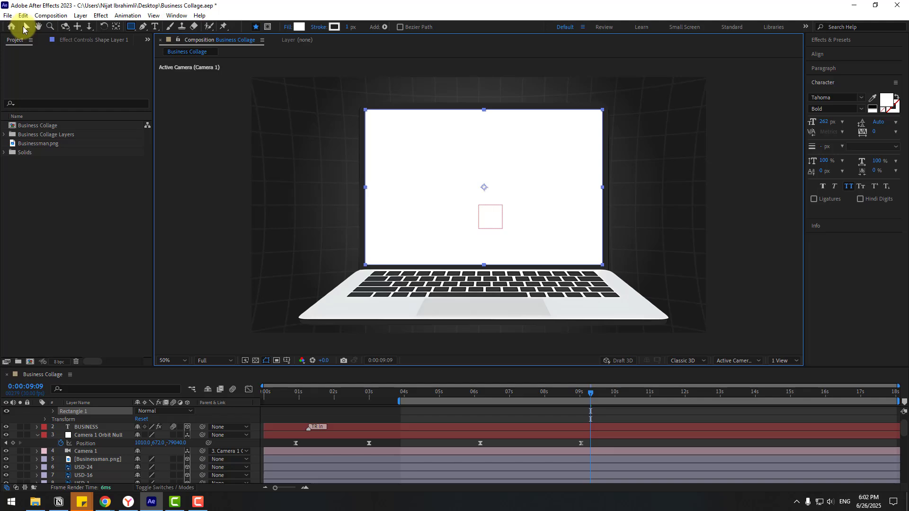
pyautogui.click(25, 27)
# Rename the shape layer 'display-color' and place it between L-2 and GRID
pyautogui.scroll(1, 31, 408)
pyautogui.click(37, 411)
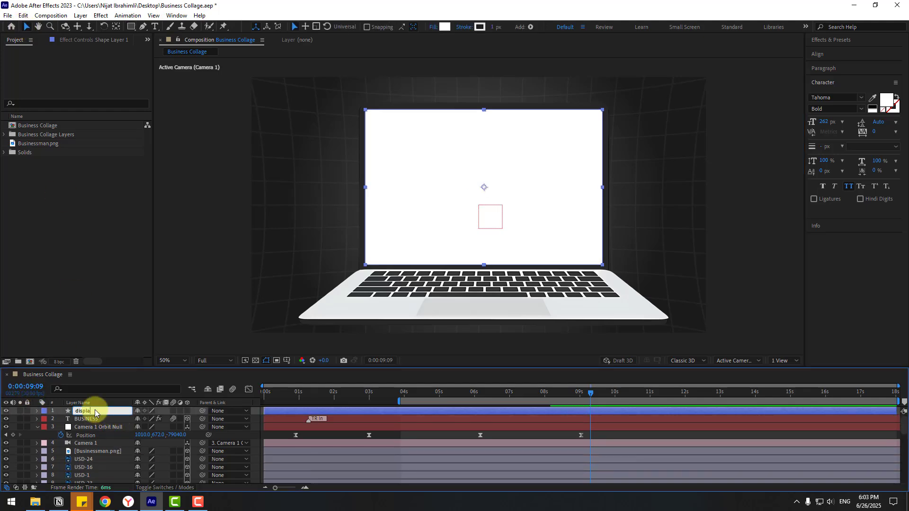
pyautogui.write('r')
pyautogui.press('Return')
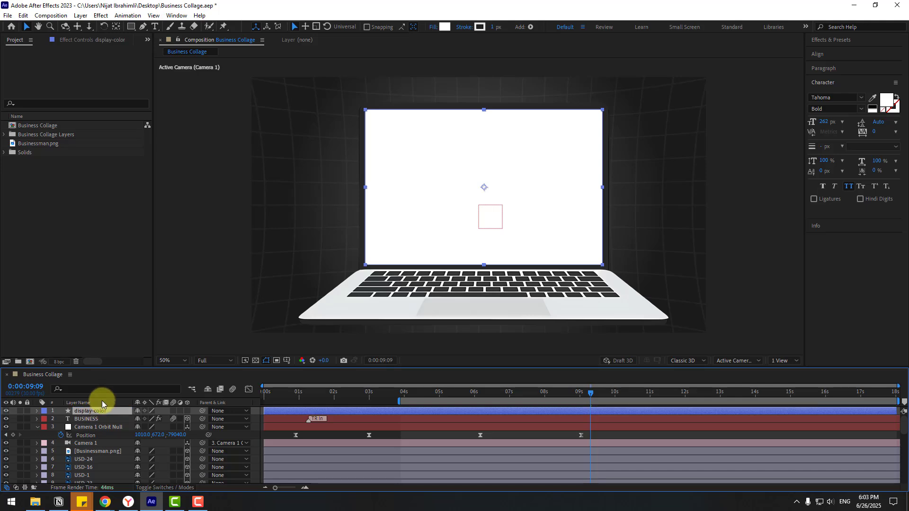
pyautogui.scroll(-6, 90, 481)
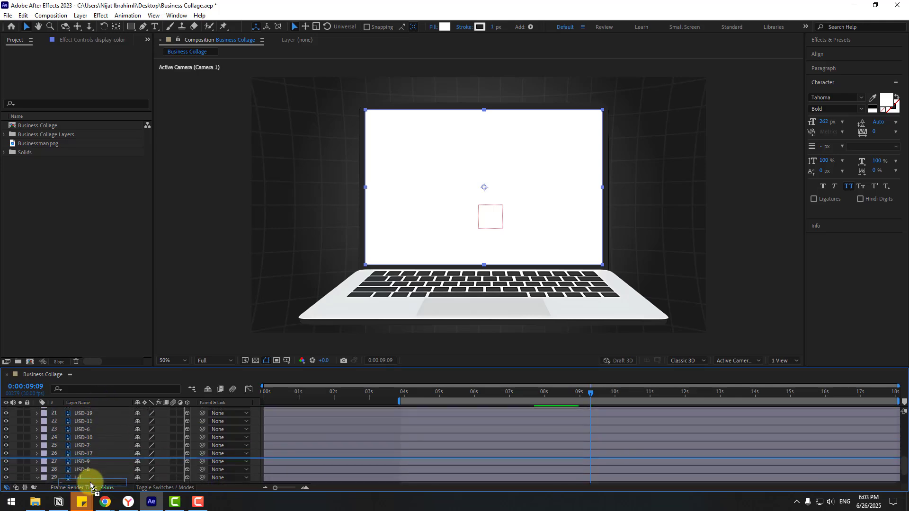
pyautogui.hotkey('ctrl', 'shift', '[')
pyautogui.moveTo(90, 482); pyautogui.dragTo(78, 456)
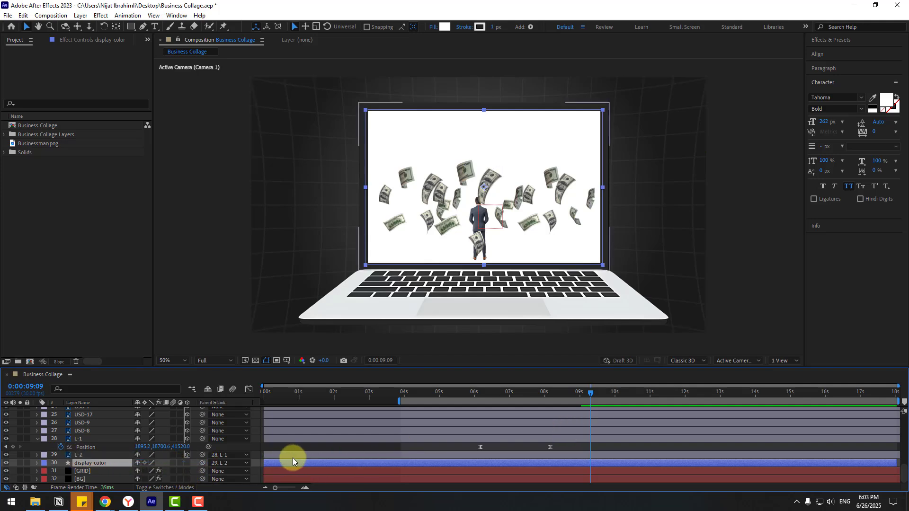
# Make display-color start earlier, around 6 seconds, and scrub to check it
pyautogui.moveTo(496, 461); pyautogui.dragTo(487, 461)
pyautogui.press('u')
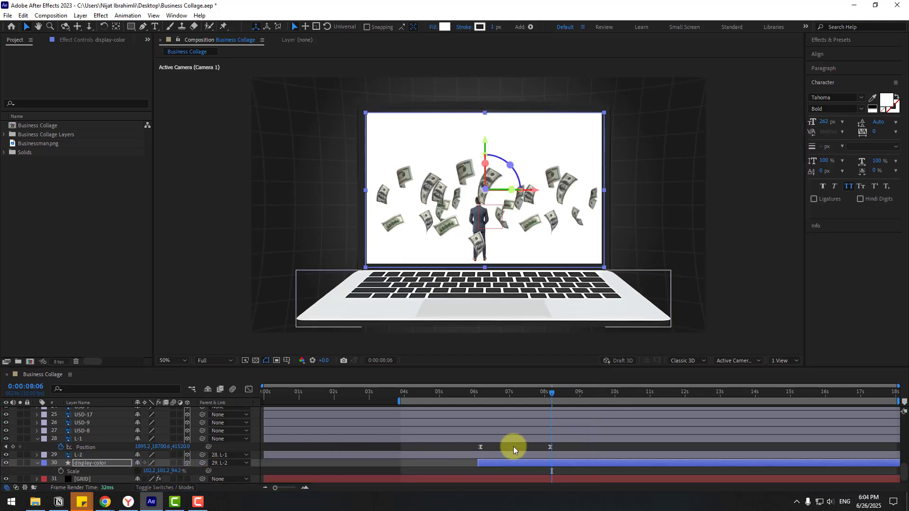
pyautogui.moveTo(545, 393); pyautogui.dragTo(481, 403)
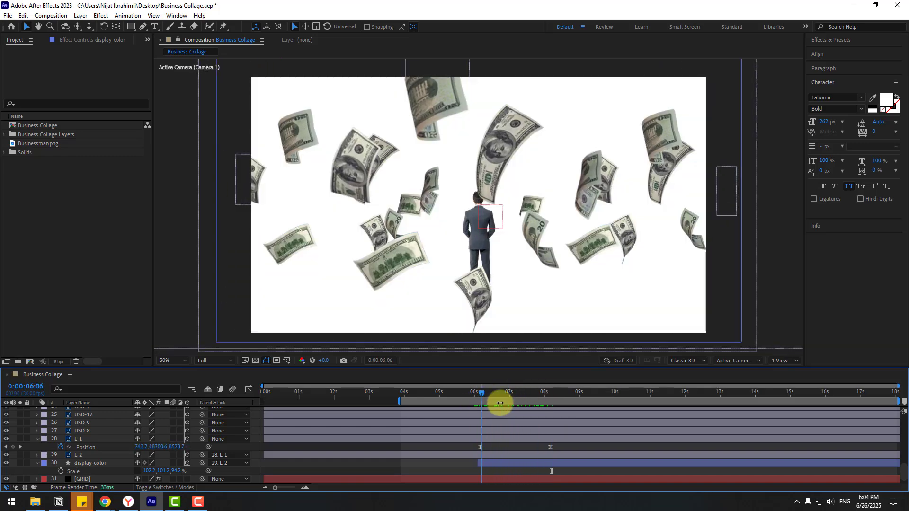
pyautogui.click(85, 464)
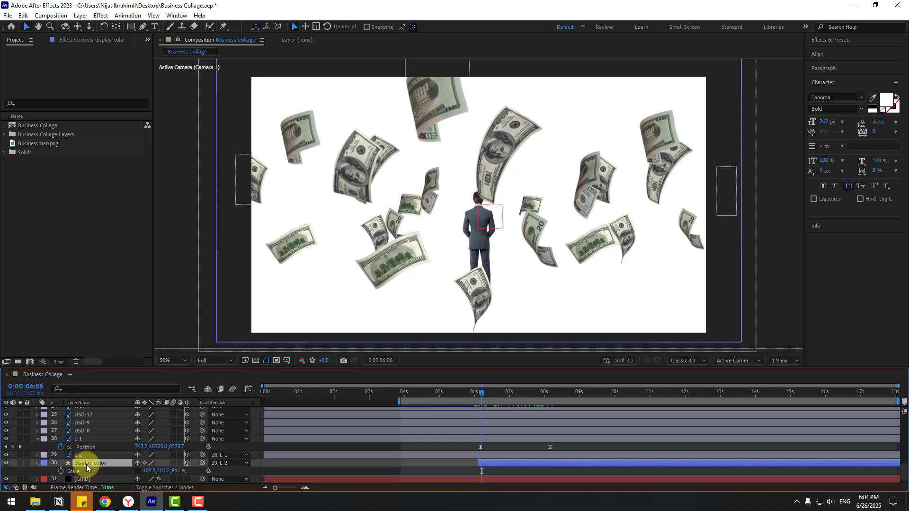
# Keyframe display-color's Opacity from 0% near 6:15 to 100% at 0:00:07:11
pyautogui.press('t')
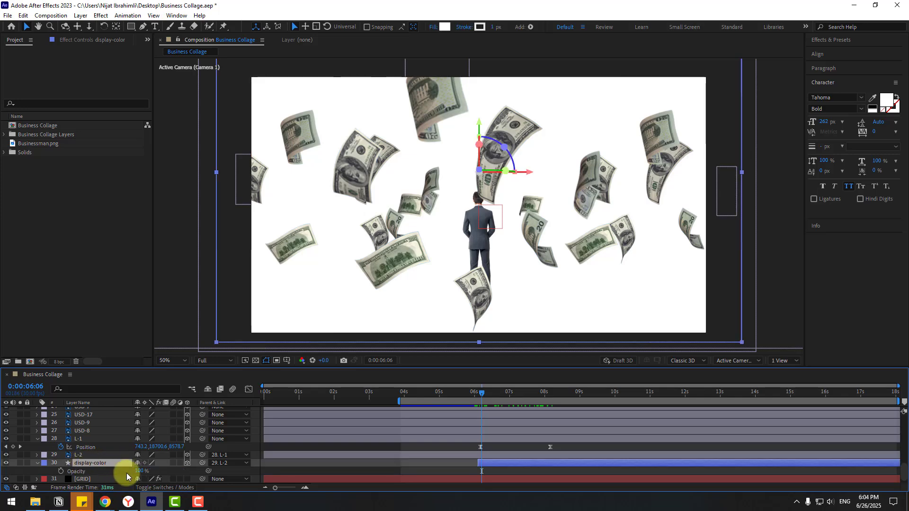
pyautogui.moveTo(136, 475); pyautogui.dragTo(85, 474)
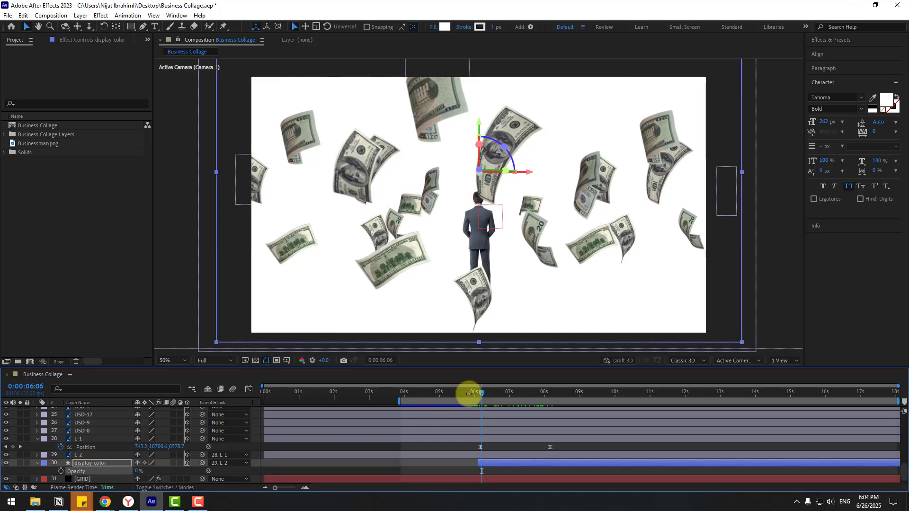
pyautogui.moveTo(466, 393); pyautogui.dragTo(497, 393)
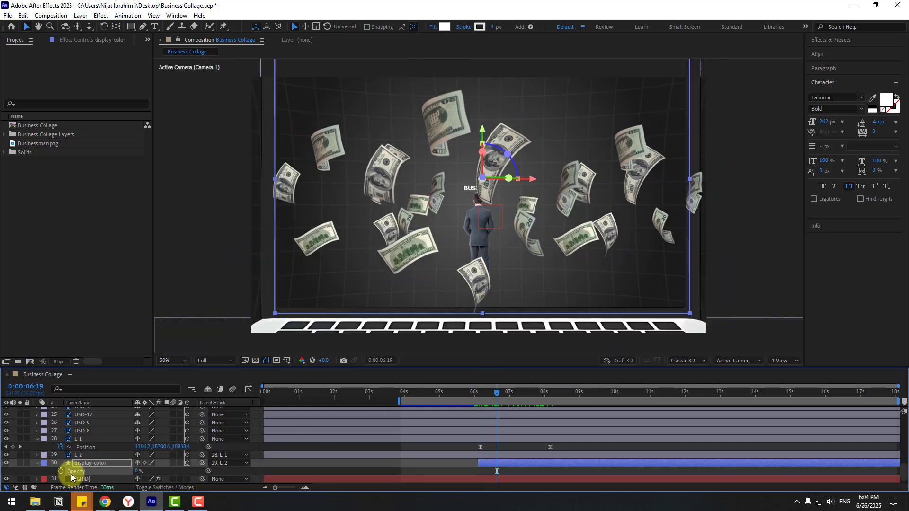
pyautogui.click(521, 394)
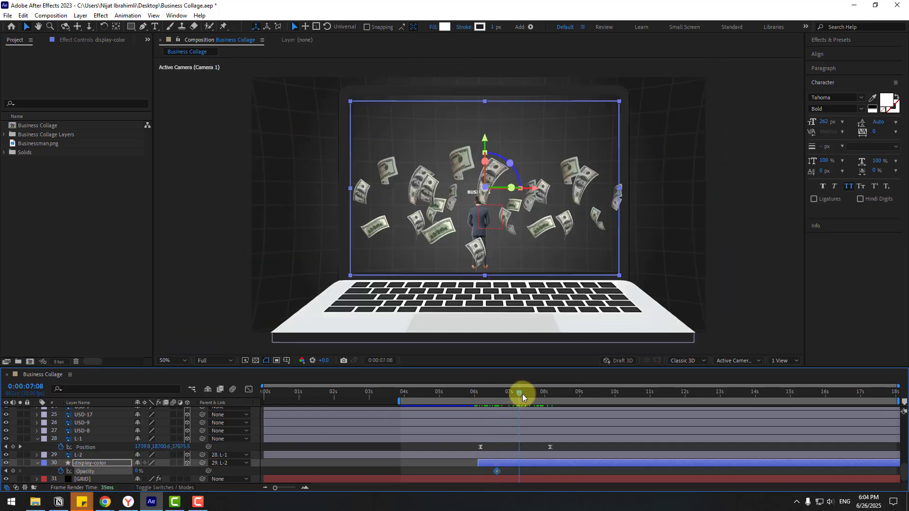
pyautogui.click(138, 473)
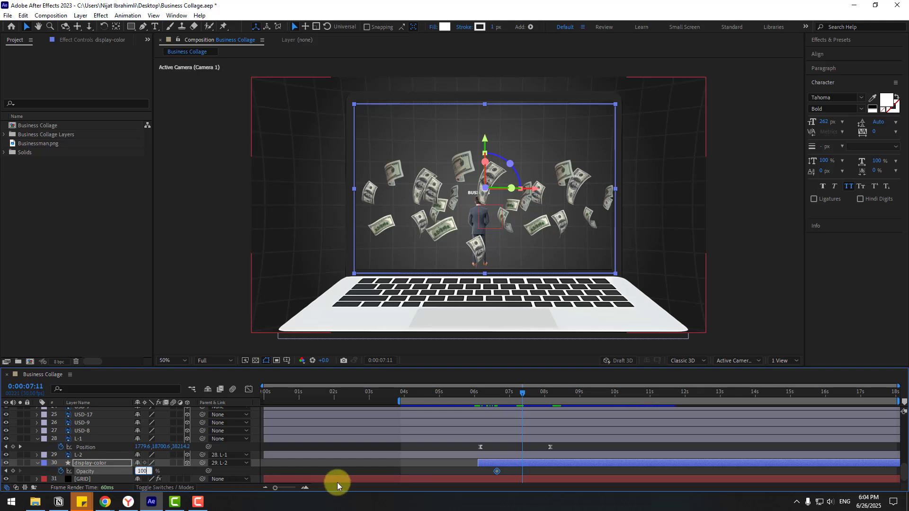
pyautogui.press('Return')
# Apply Easy Ease to the Opacity keyframes and preview the white screen fade-in
pyautogui.rightClick(497, 472)
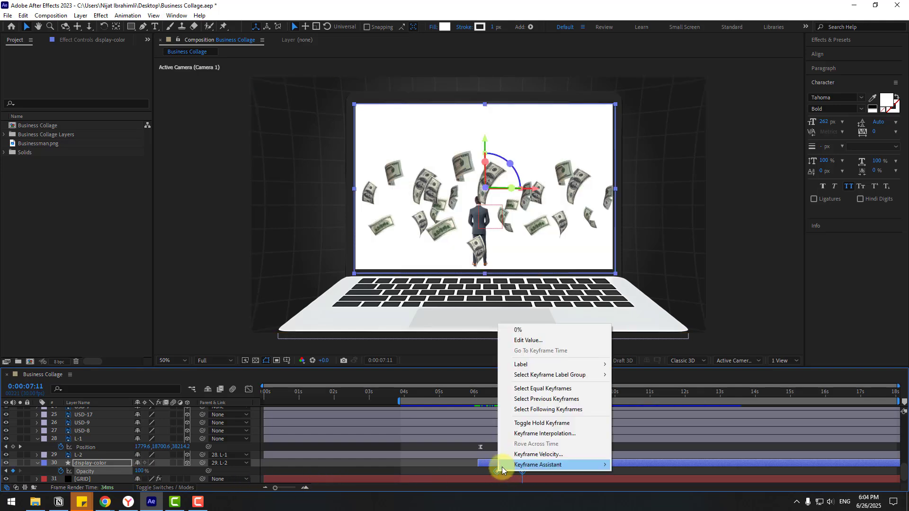
pyautogui.moveTo(558, 464)
pyautogui.click(637, 403)
pyautogui.moveTo(473, 393); pyautogui.dragTo(520, 396)
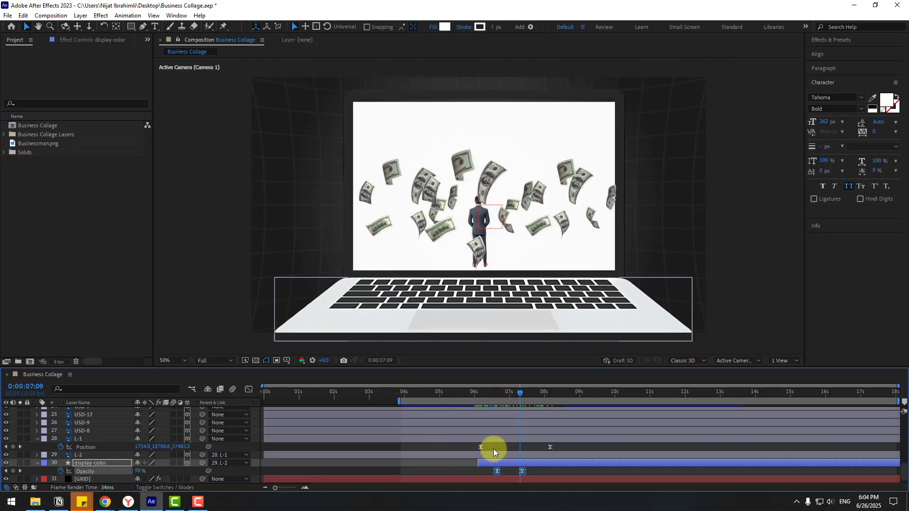
pyautogui.click(493, 449)
pyautogui.press('space')
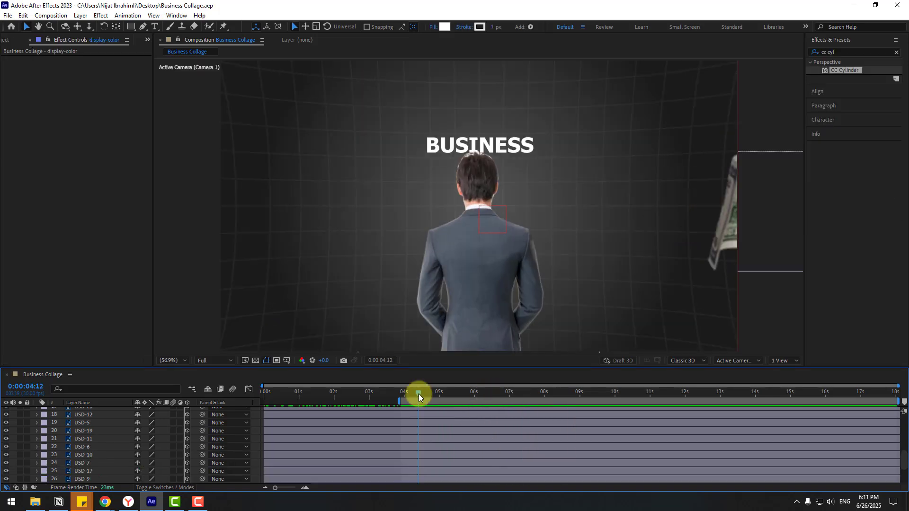
pyautogui.moveTo(419, 394); pyautogui.dragTo(490, 394)
# Apply the Wiggle - rotation preset to the USD-24 banknote layer
pyautogui.scroll(5, 115, 459)
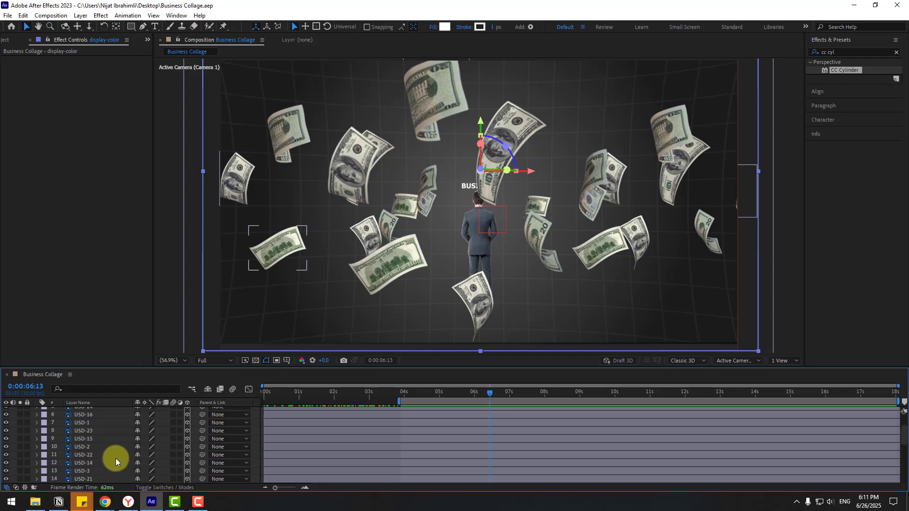
pyautogui.click(90, 443)
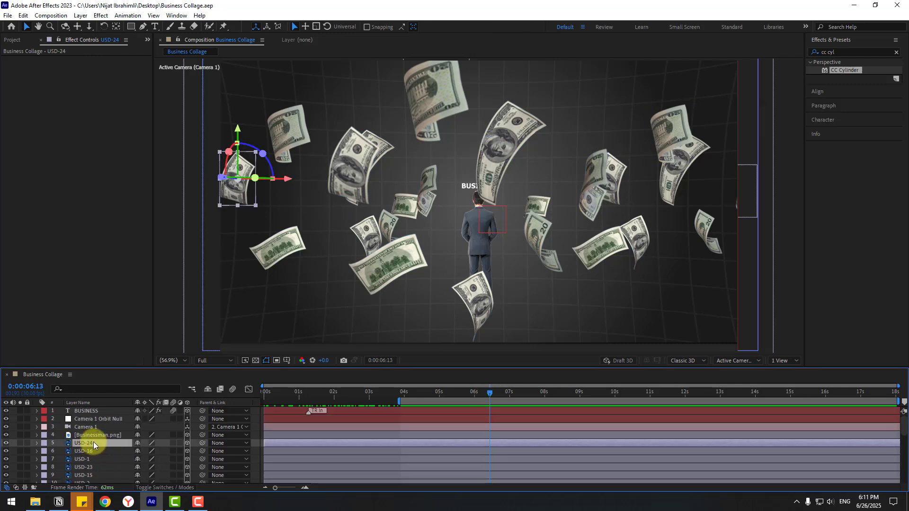
pyautogui.click(842, 57)
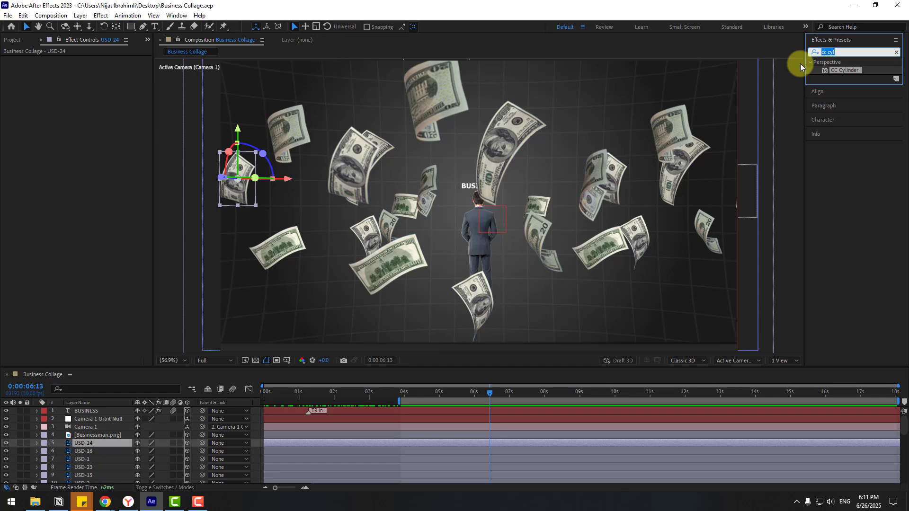
pyautogui.write('wiggle')
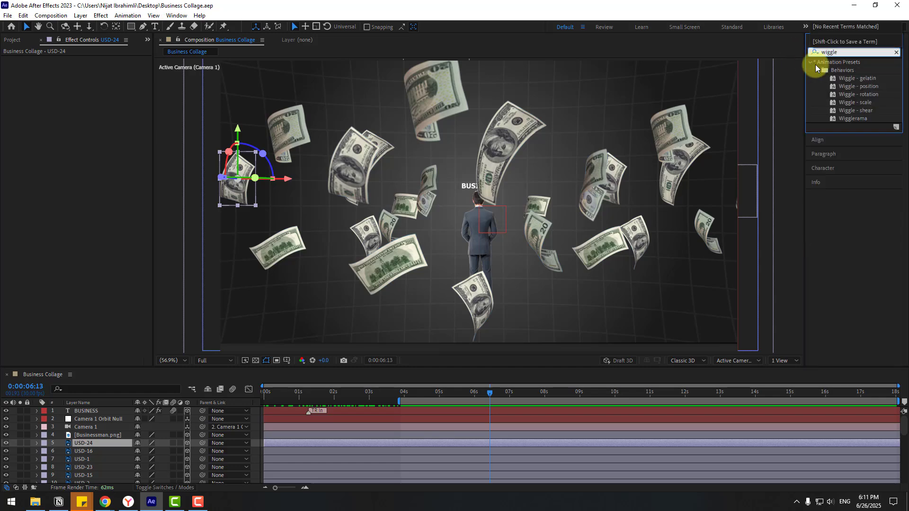
pyautogui.moveTo(857, 94); pyautogui.dragTo(78, 441)
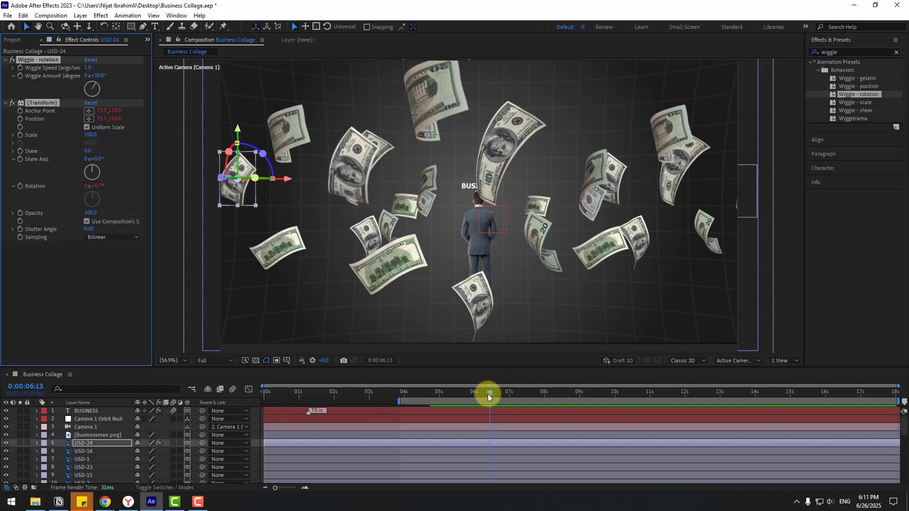
# Set USD-24's wiggle amount to 15° and solo the banknote
pyautogui.moveTo(487, 394); pyautogui.dragTo(702, 393)
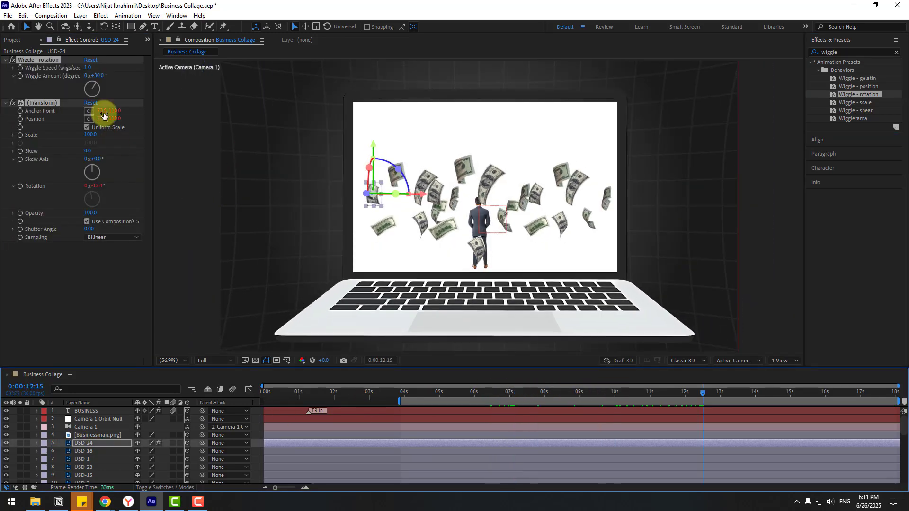
pyautogui.click(99, 76)
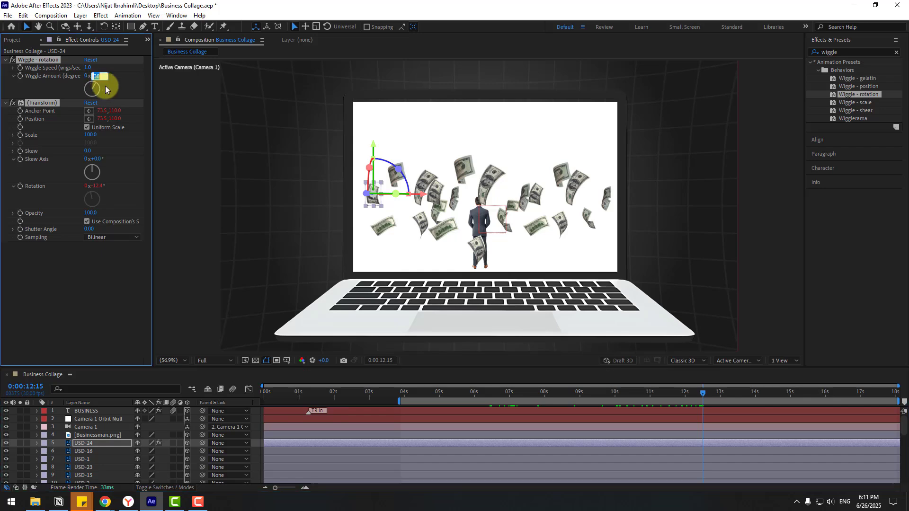
pyautogui.write('15')
pyautogui.click(112, 307)
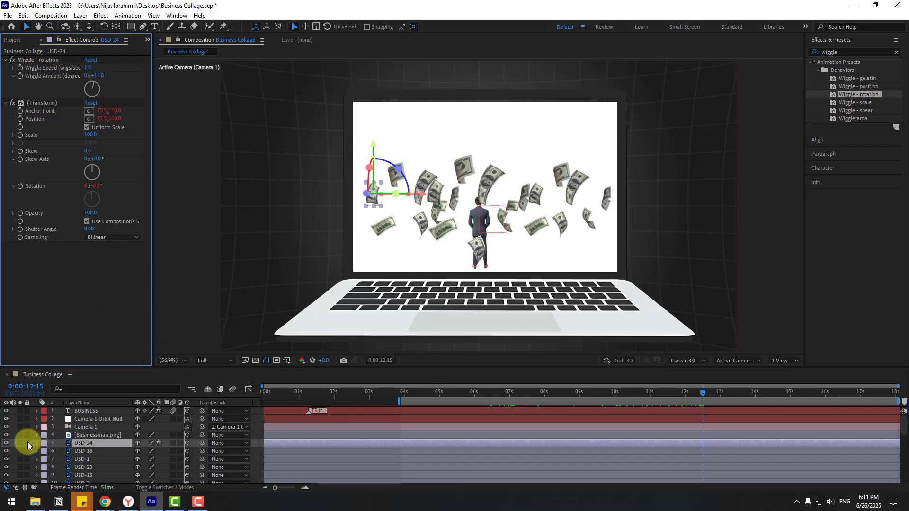
pyautogui.click(20, 443)
# Preview the banknote wiggle from about 7 seconds, then stop playback
pyautogui.click(461, 391)
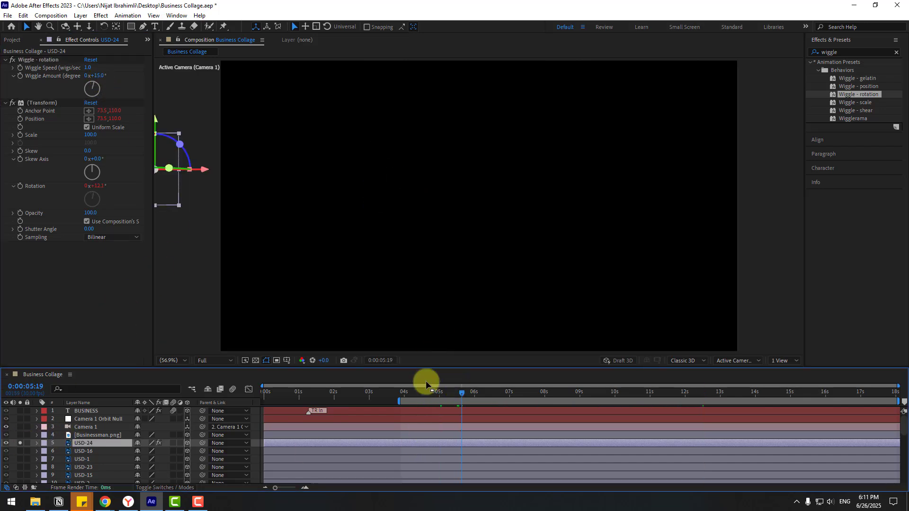
pyautogui.moveTo(481, 394); pyautogui.dragTo(509, 393)
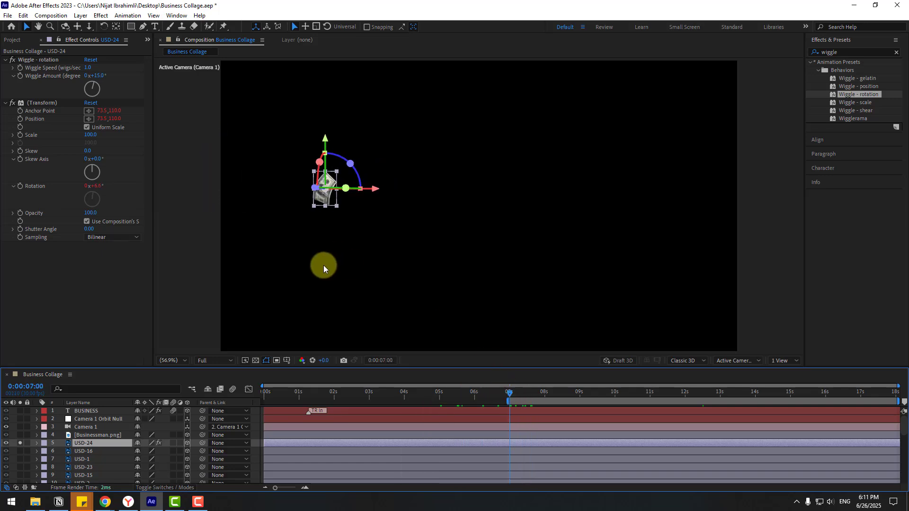
pyautogui.press('space')
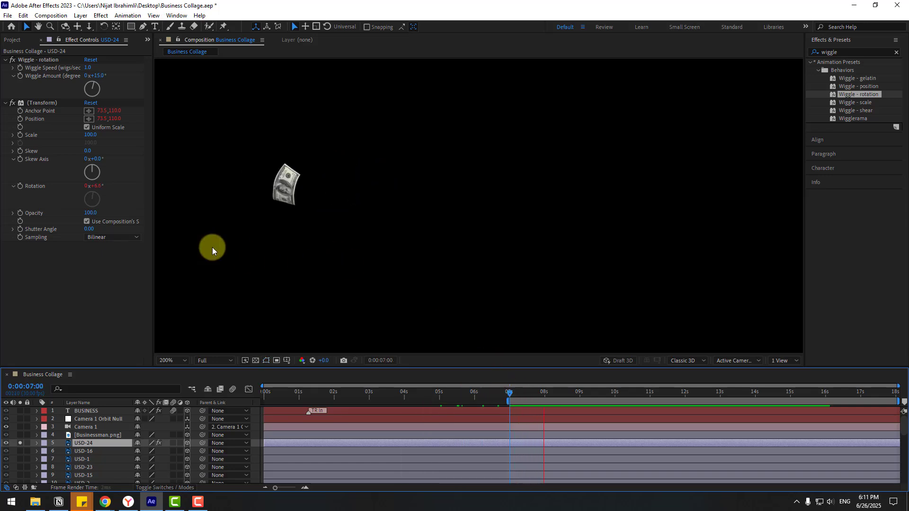
pyautogui.scroll(4, 212, 247)
pyautogui.scroll(-2, 213, 248)
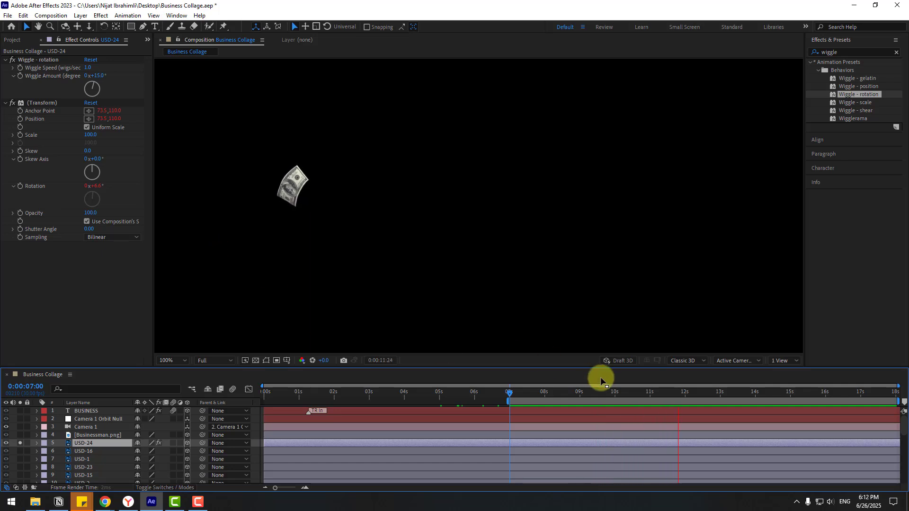
pyautogui.press('space')
pyautogui.click(30, 443)
# Unsolo USD-24 and paste its Transform and Wiggle - rotation effects onto USD-16 through USD-8
pyautogui.click(21, 444)
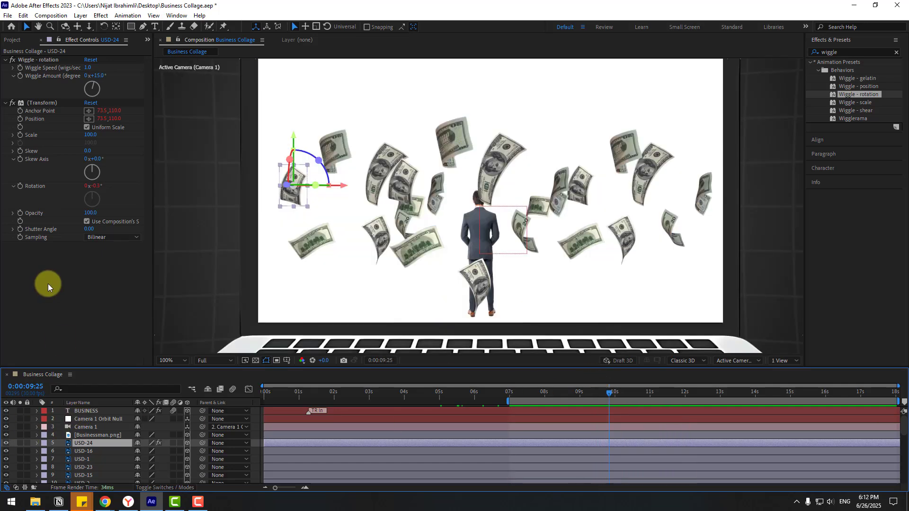
pyautogui.click(42, 104)
pyautogui.keyDown('ctrl'); pyautogui.click(37, 60); pyautogui.keyUp('ctrl')
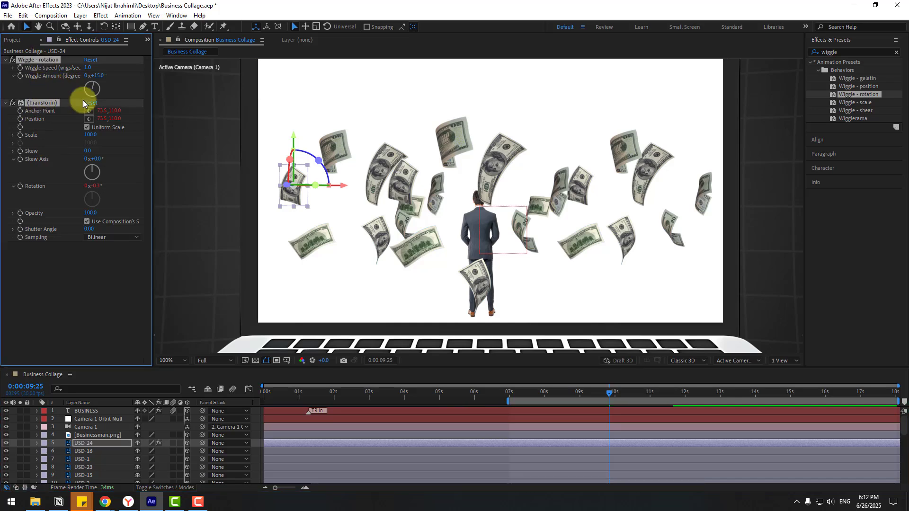
pyautogui.click(92, 451)
pyautogui.scroll(-7, 108, 463)
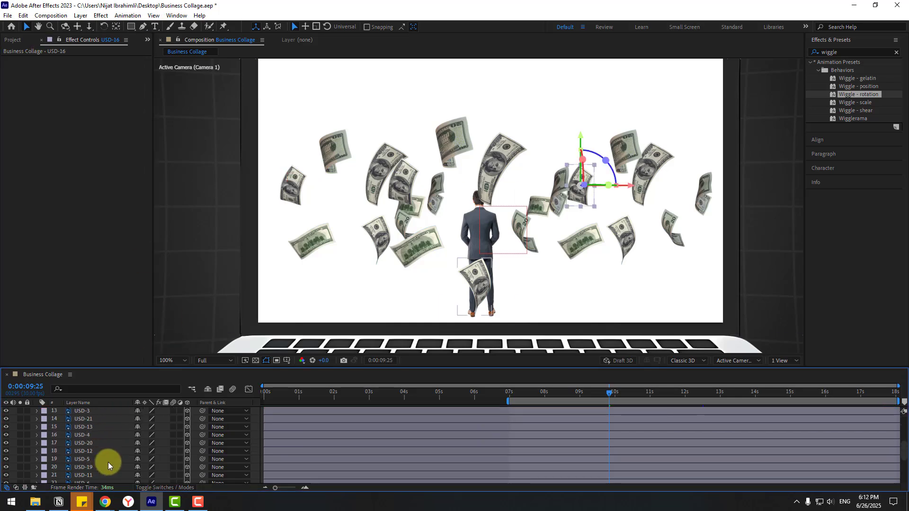
pyautogui.keyDown('shift'); pyautogui.click(89, 452); pyautogui.keyUp('shift')
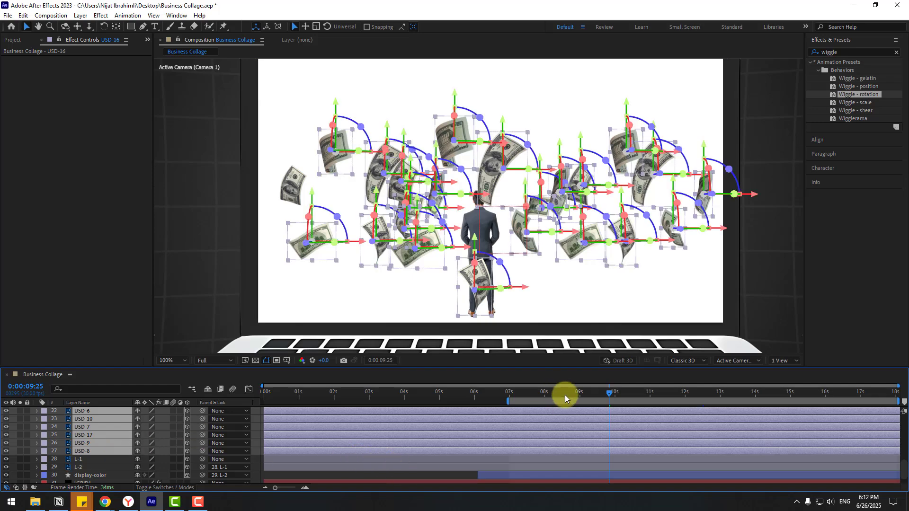
pyautogui.hotkey('ctrl', 'v')
# Set the viewer magnification to Fit and preview all the wiggling bills from about 6 seconds
pyautogui.moveTo(612, 391); pyautogui.dragTo(507, 391)
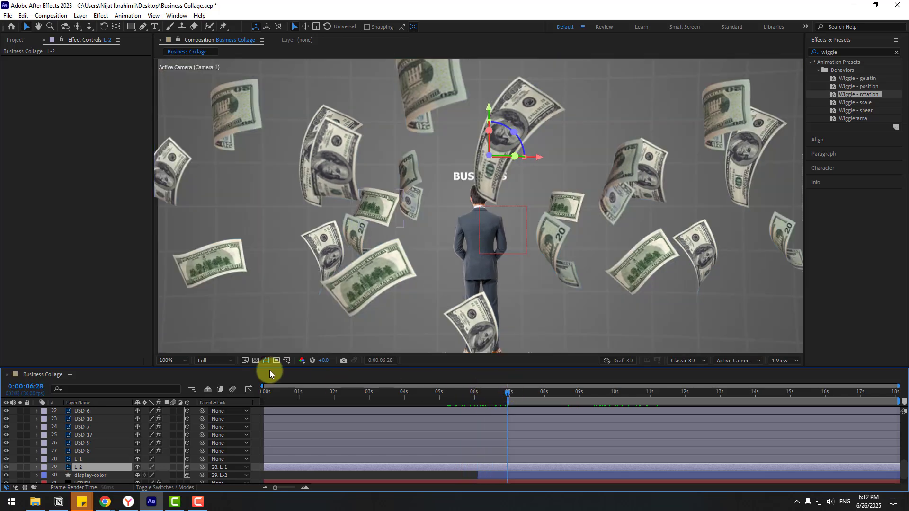
pyautogui.click(171, 361)
pyautogui.click(186, 204)
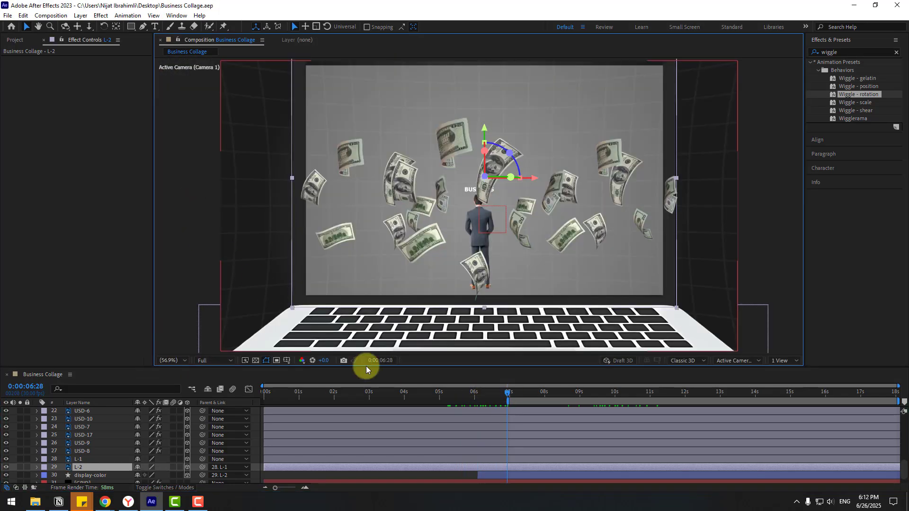
pyautogui.press('space')
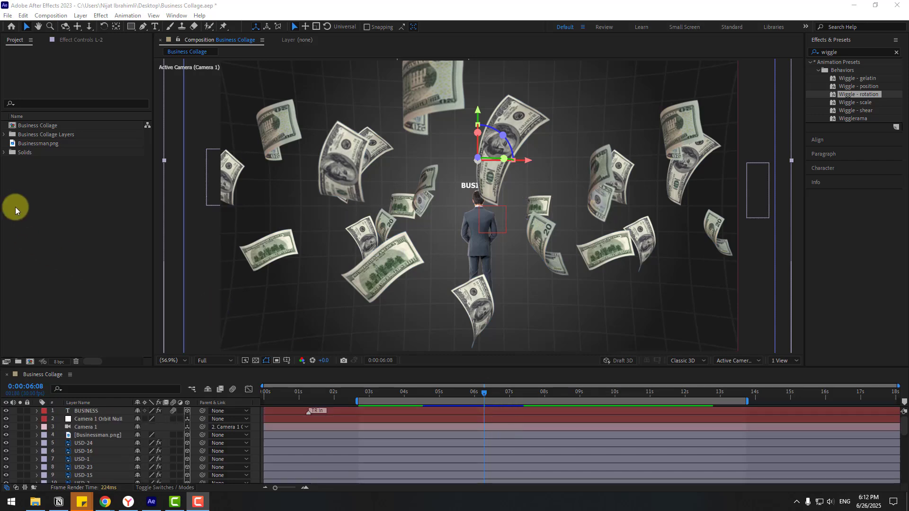
# Import Dust.mp4 and Screen.mp4 via Import > File, then select Screen.mp4 in the Project panel
pyautogui.click(64, 206)
pyautogui.rightClick(59, 191)
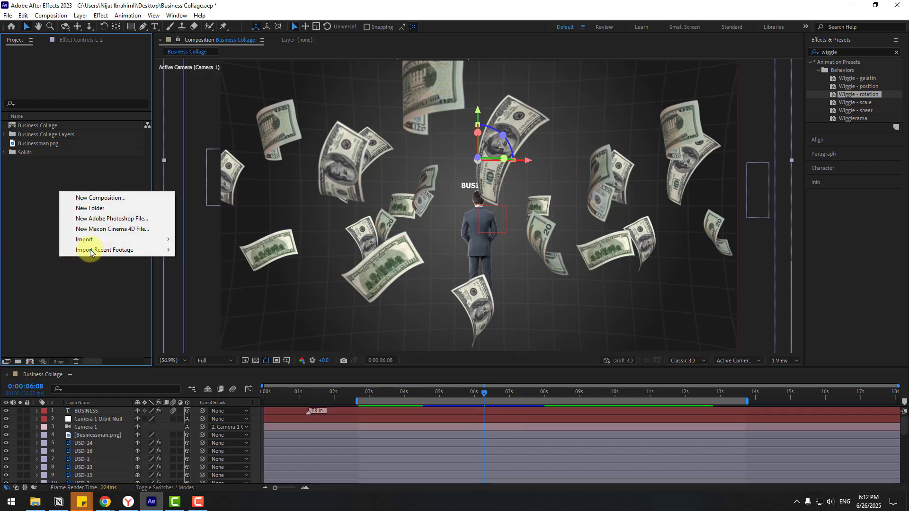
pyautogui.moveTo(121, 239)
pyautogui.click(181, 240)
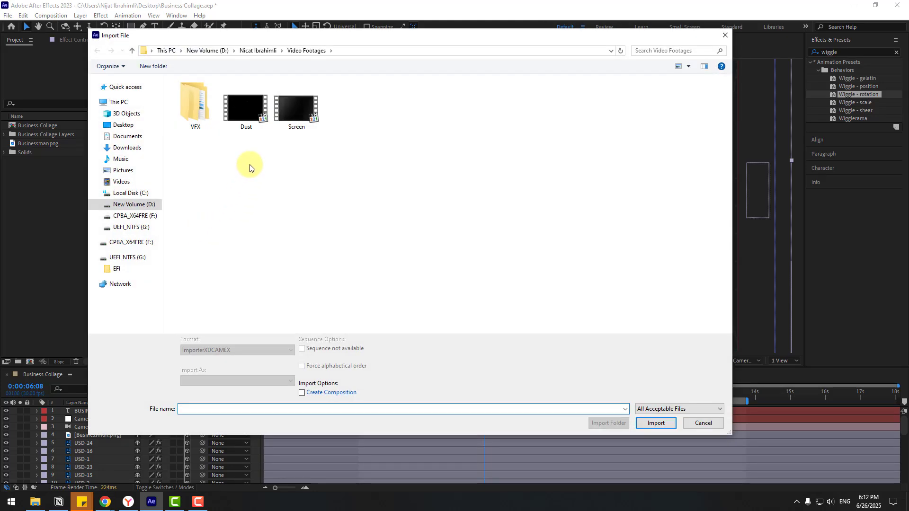
pyautogui.click(240, 113)
pyautogui.keyDown('ctrl'); pyautogui.click(305, 118); pyautogui.keyUp('ctrl')
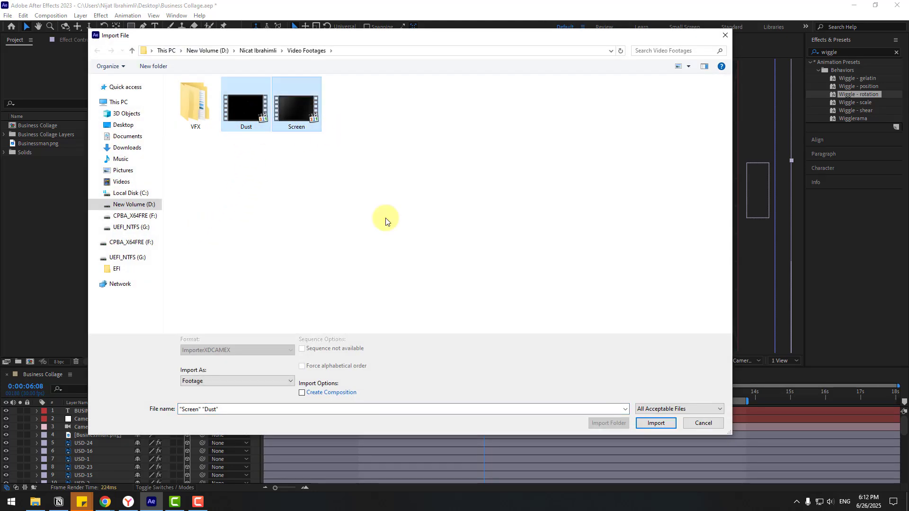
pyautogui.click(653, 423)
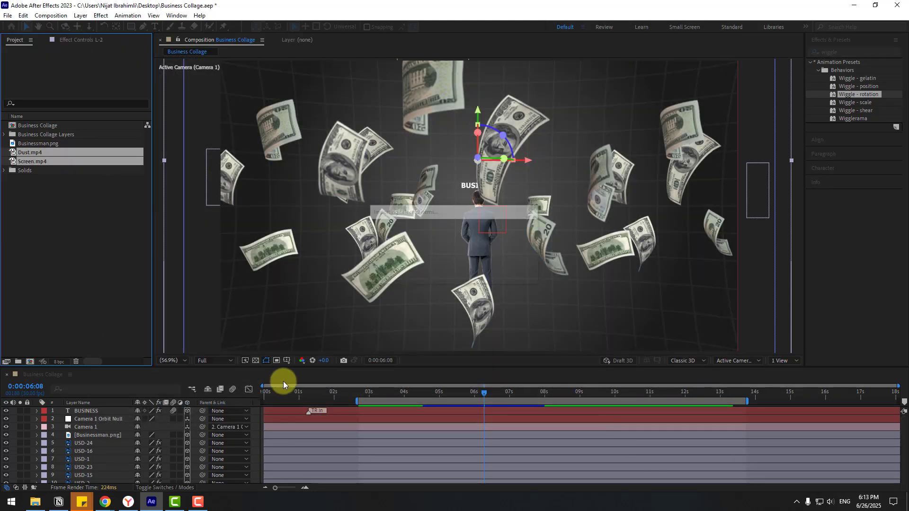
pyautogui.click(41, 218)
pyautogui.click(37, 163)
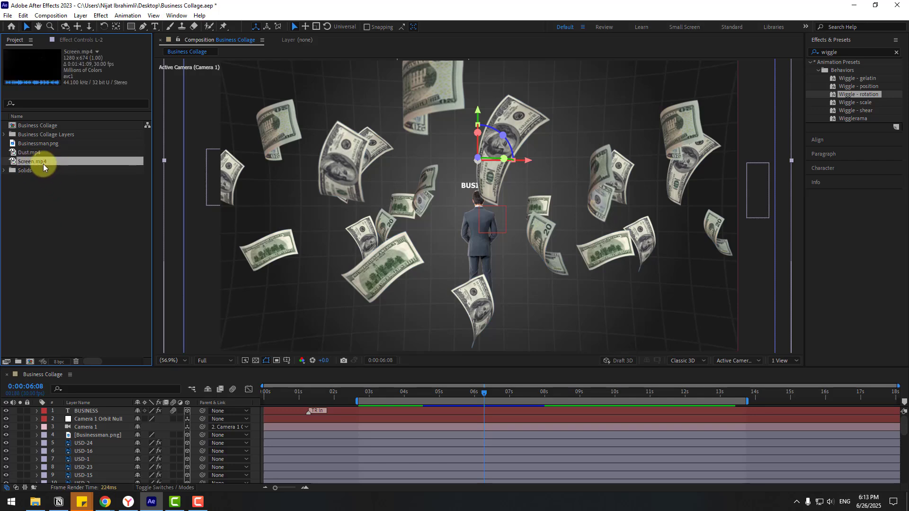
# Place Screen.mp4 as the top layer and scale it to 247%
pyautogui.moveTo(101, 414); pyautogui.dragTo(98, 410)
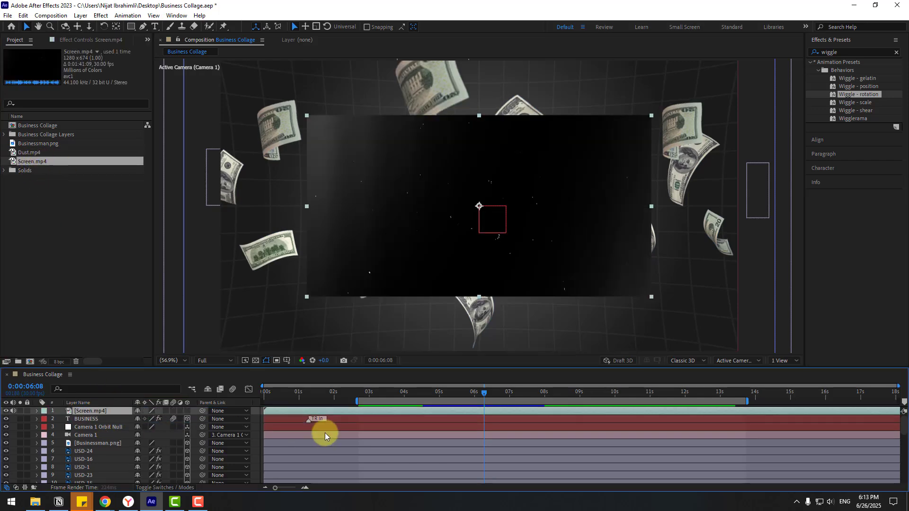
pyautogui.press('s')
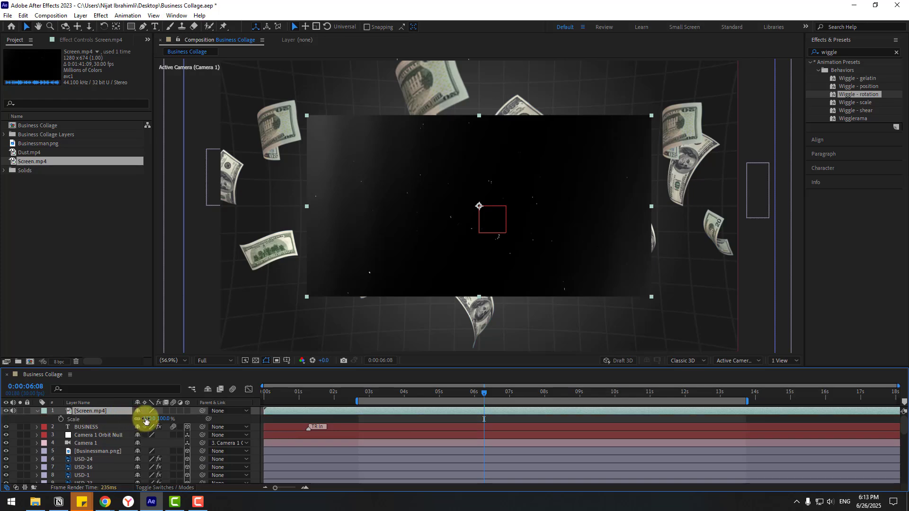
pyautogui.moveTo(161, 418); pyautogui.dragTo(52, 417)
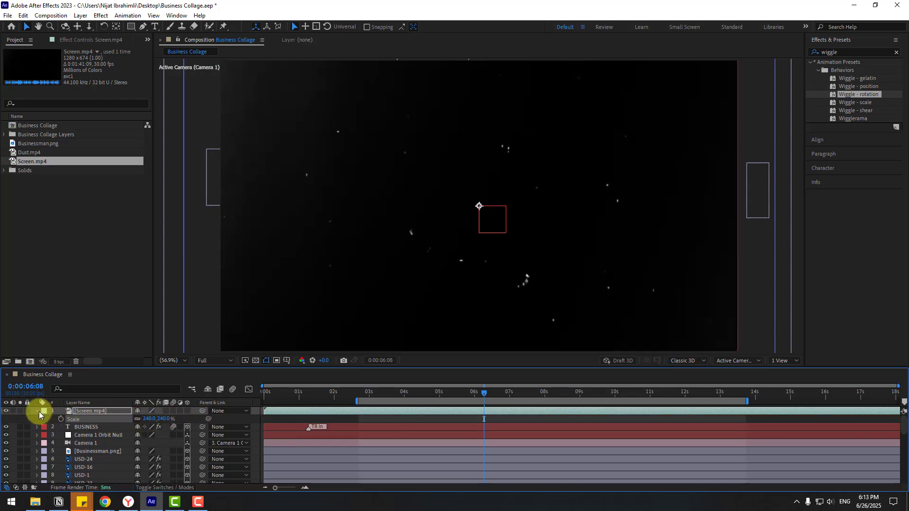
pyautogui.click(38, 412)
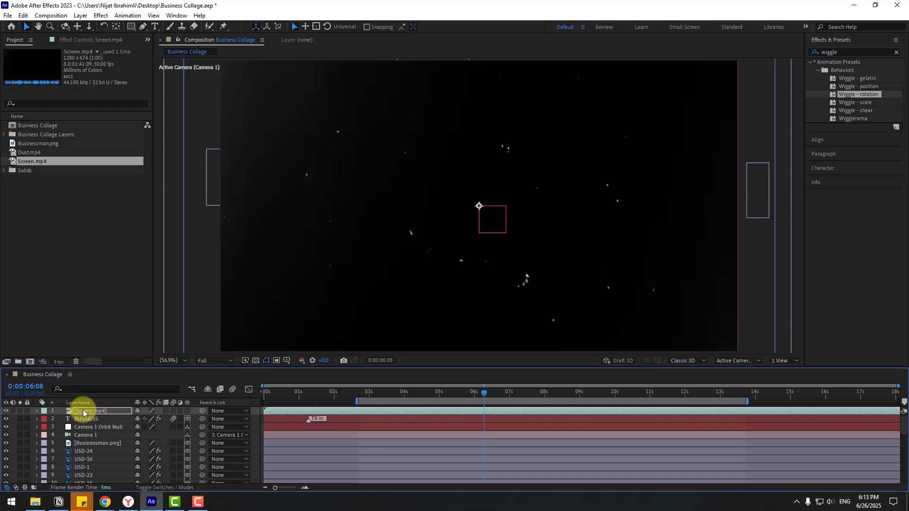
# Set Screen.mp4's blend mode to Add, preview it, and drop Dust.mp4 into the composition
pyautogui.click(152, 489)
pyautogui.click(144, 413)
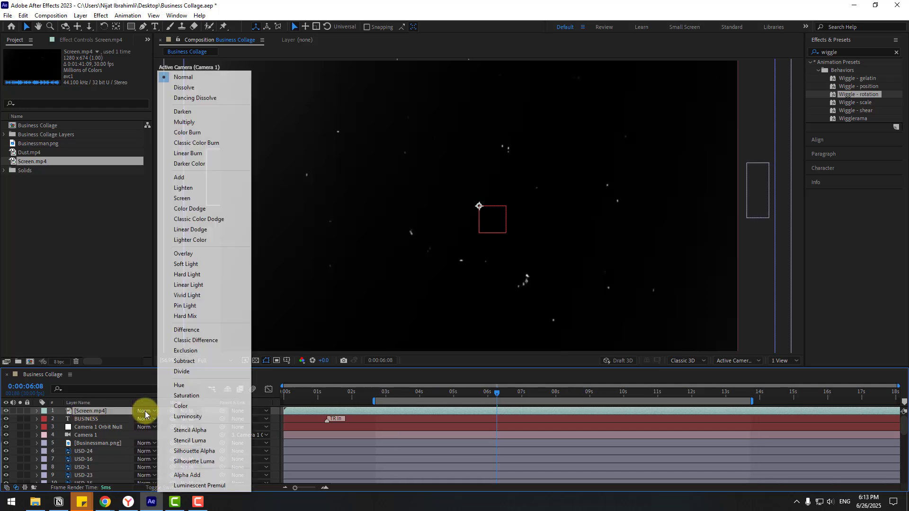
pyautogui.click(194, 178)
pyautogui.press('space')
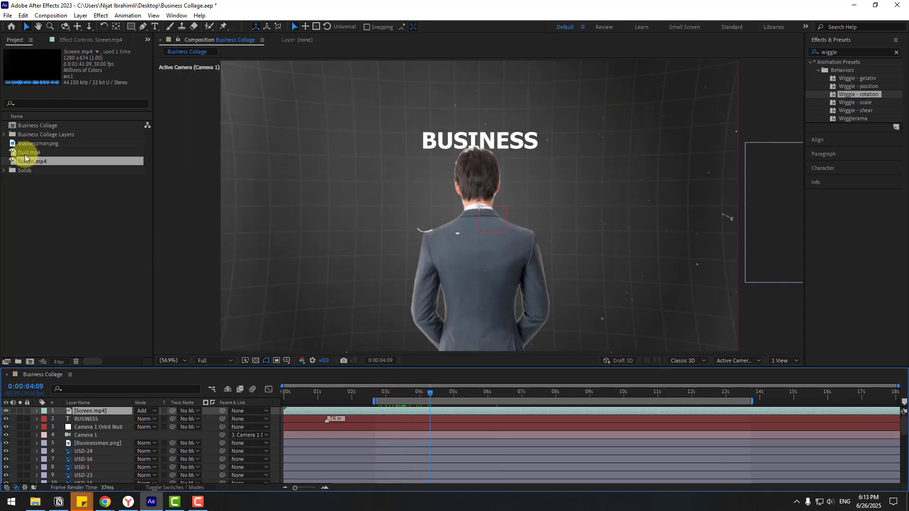
pyautogui.moveTo(25, 155); pyautogui.dragTo(94, 410)
# Scale Dust.mp4 to 160% and set its blend mode to Add
pyautogui.press('s')
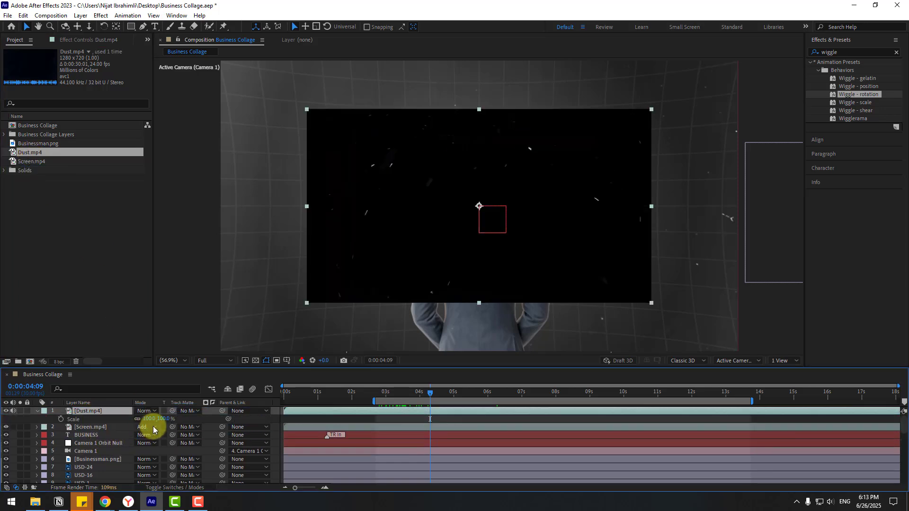
pyautogui.moveTo(150, 419); pyautogui.dragTo(179, 418)
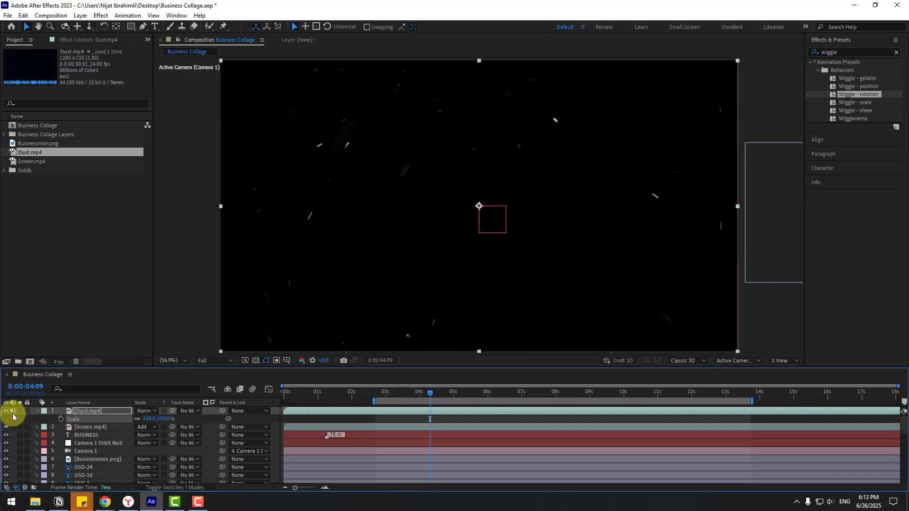
pyautogui.click(38, 412)
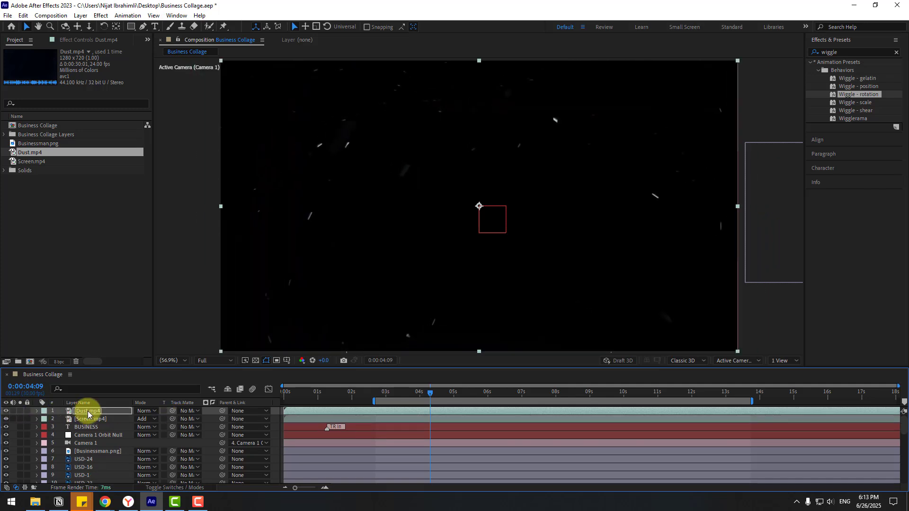
pyautogui.click(144, 414)
pyautogui.click(196, 179)
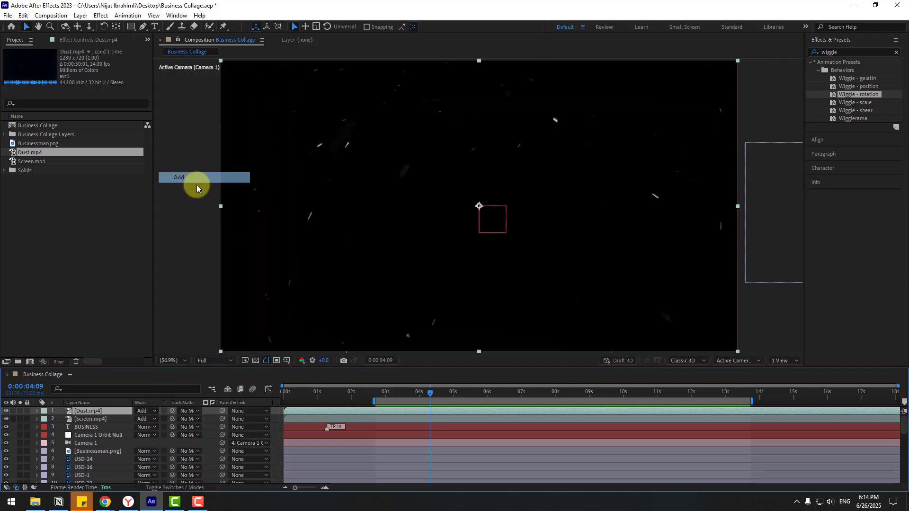